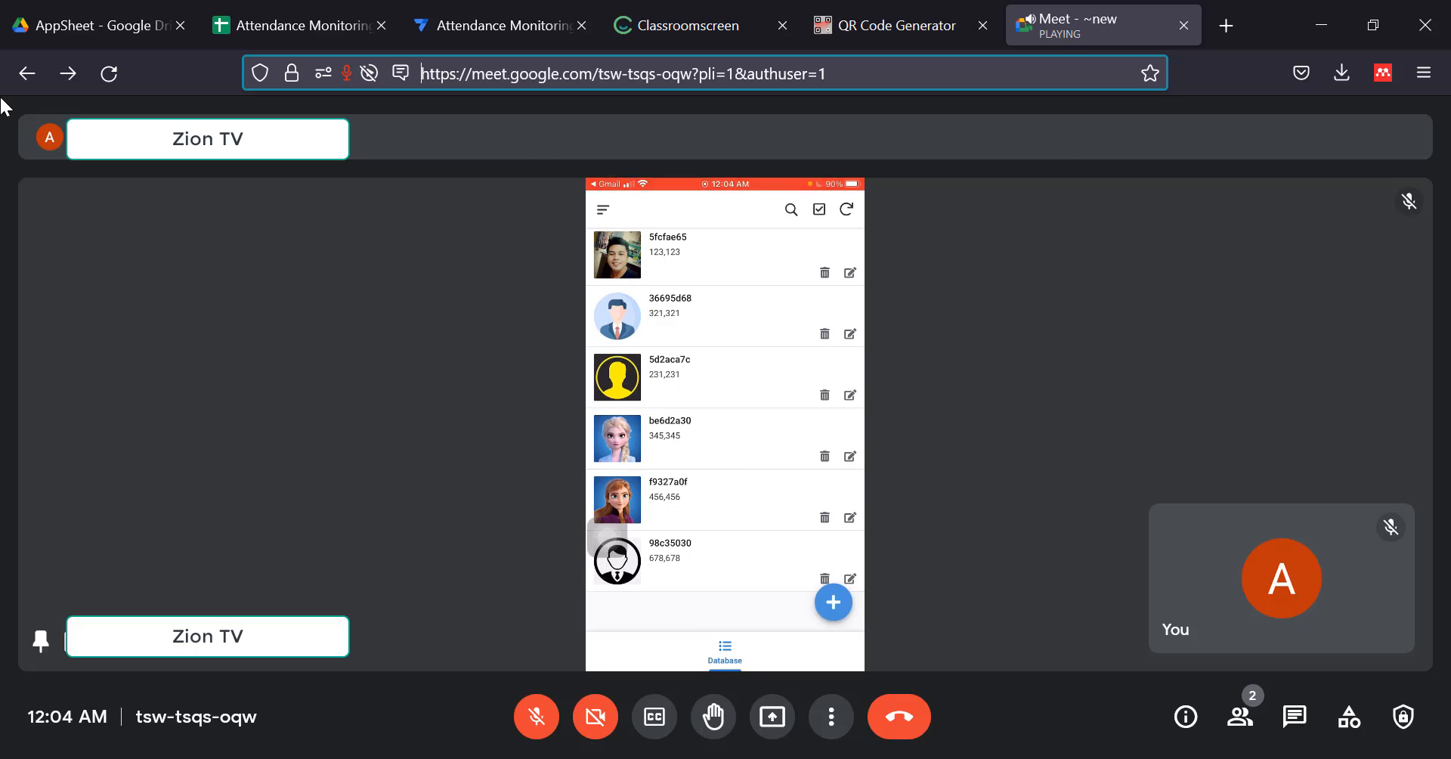
Switch to the AppSheet editor and make Fullname the Database table's label column instead of Student Number.
left_click(468, 27)
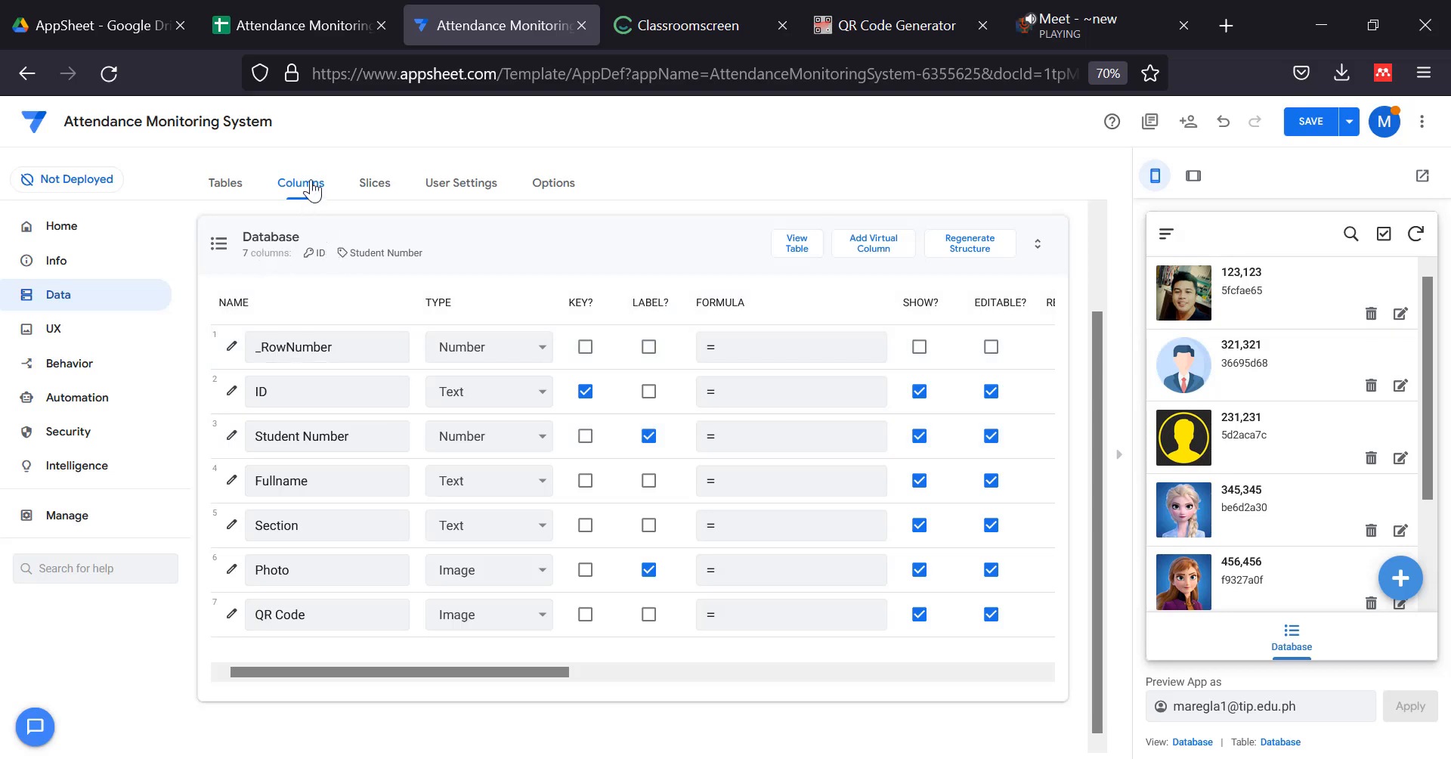
left_click(649, 438)
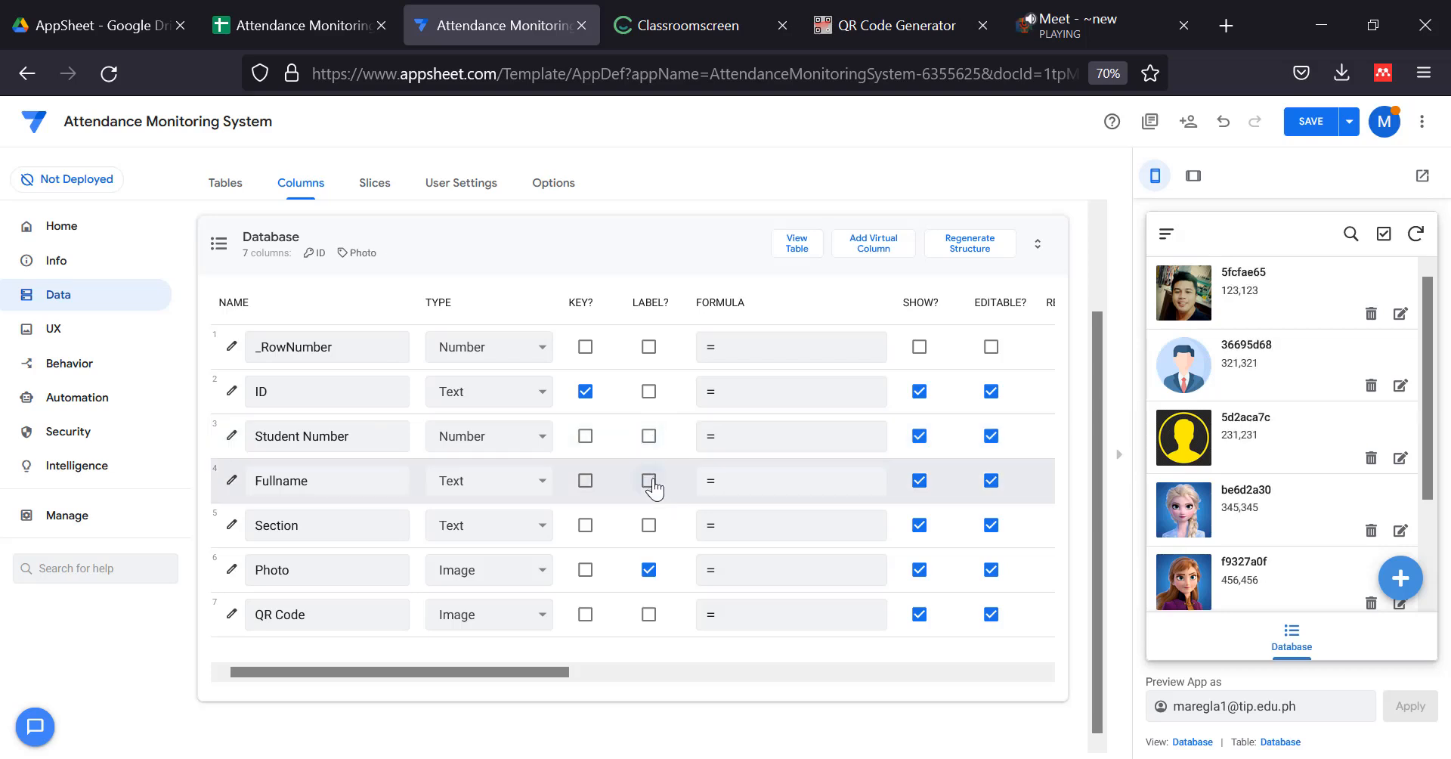
left_click(650, 481)
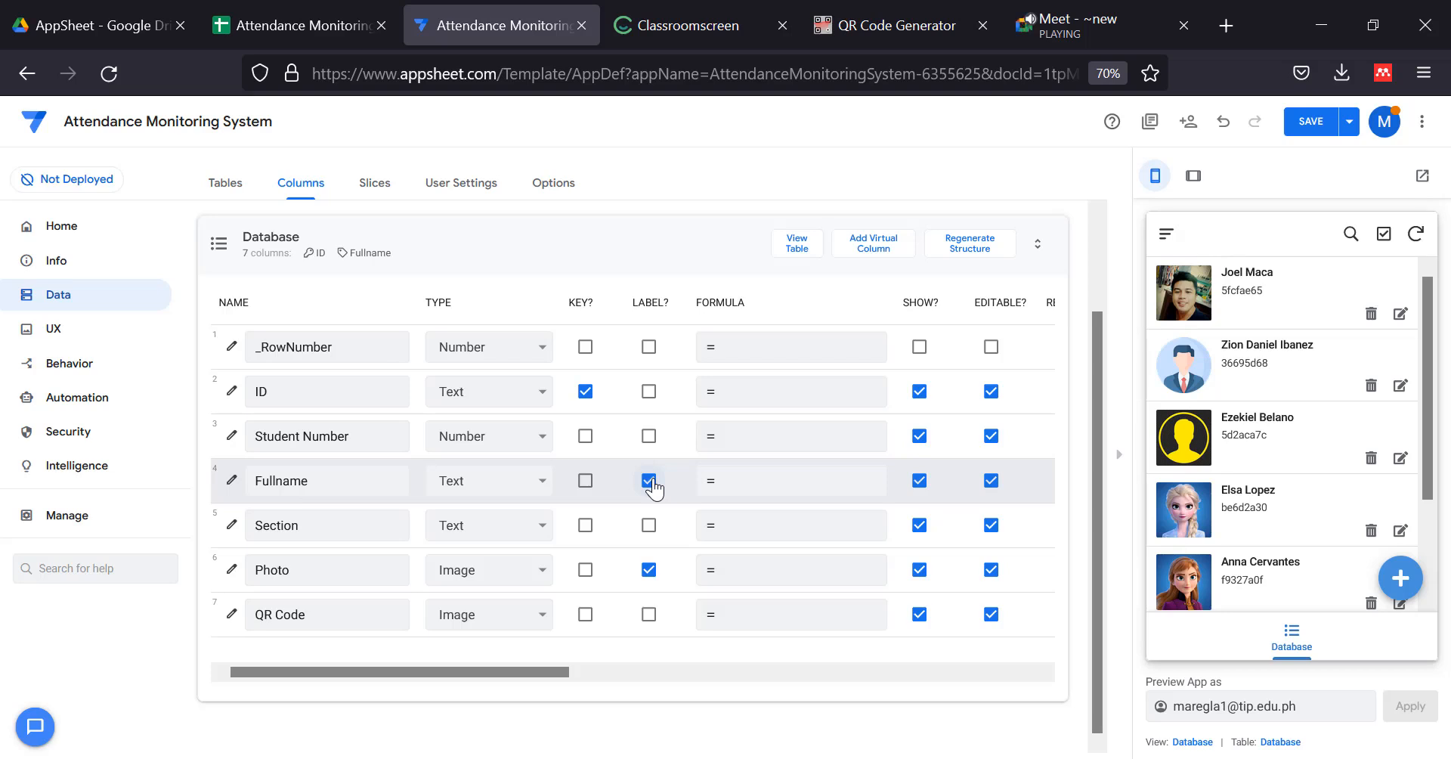
Save the app's label change and check the updated student list on the phone screen shared in Google Meet.
left_click(1088, 26)
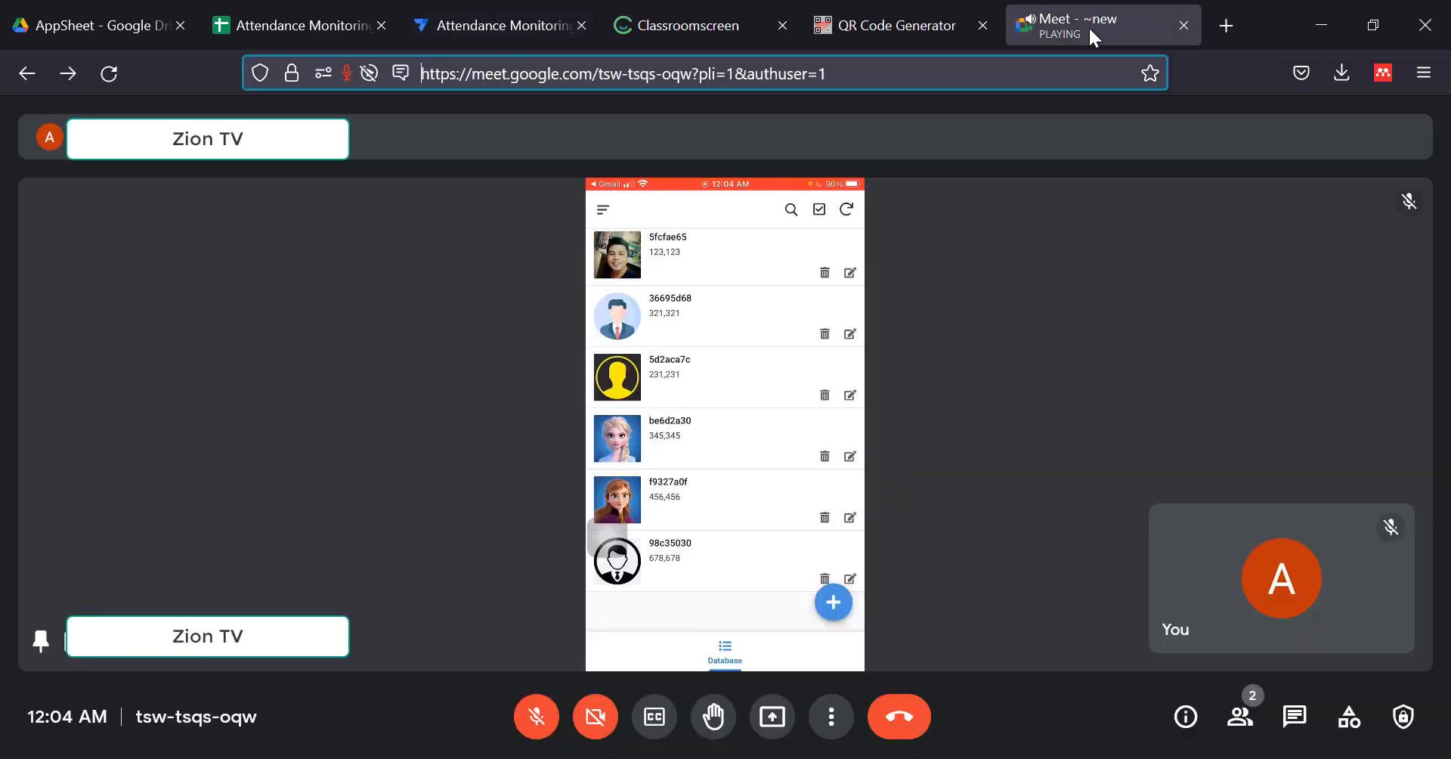
mouse_move(905, 252)
mouse_move(847, 210)
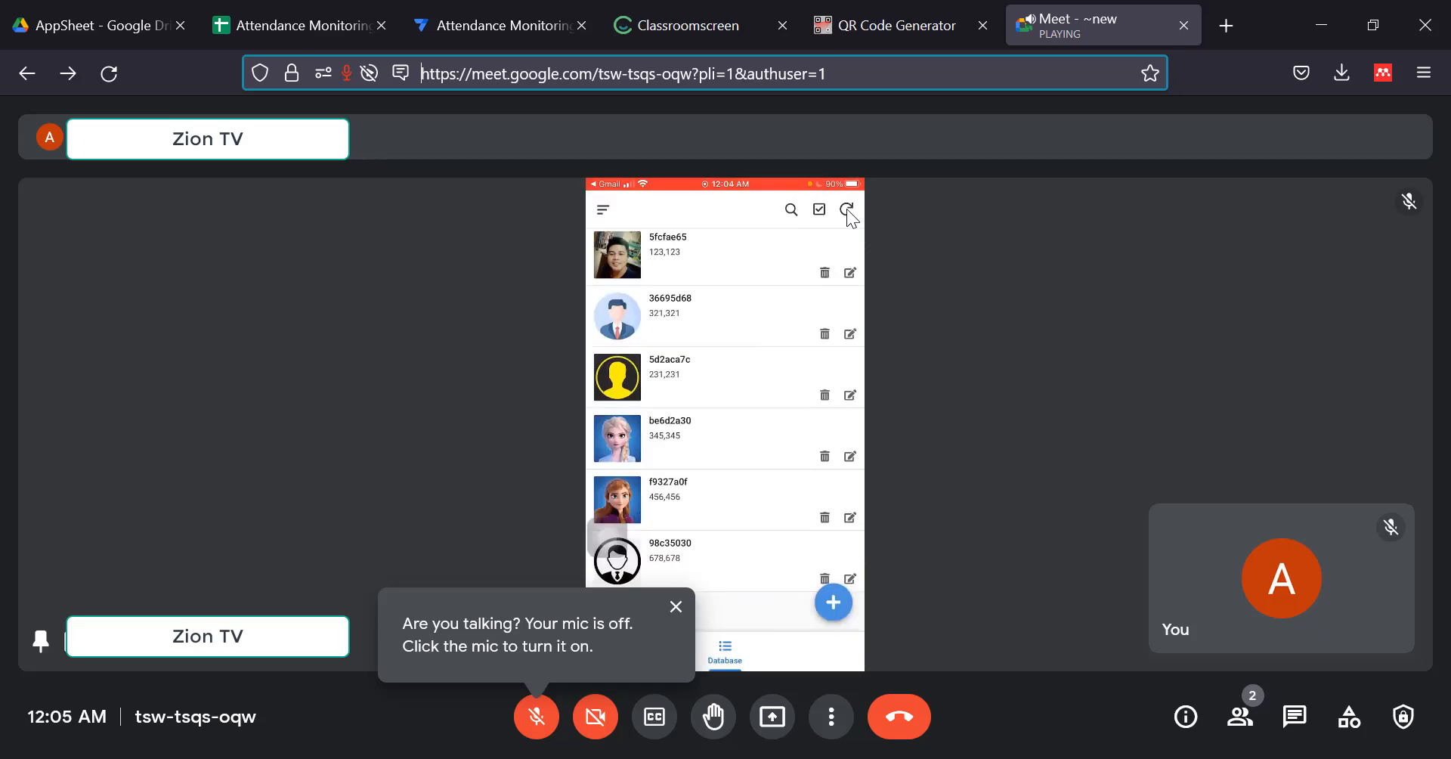
left_click(481, 18)
left_click(1312, 124)
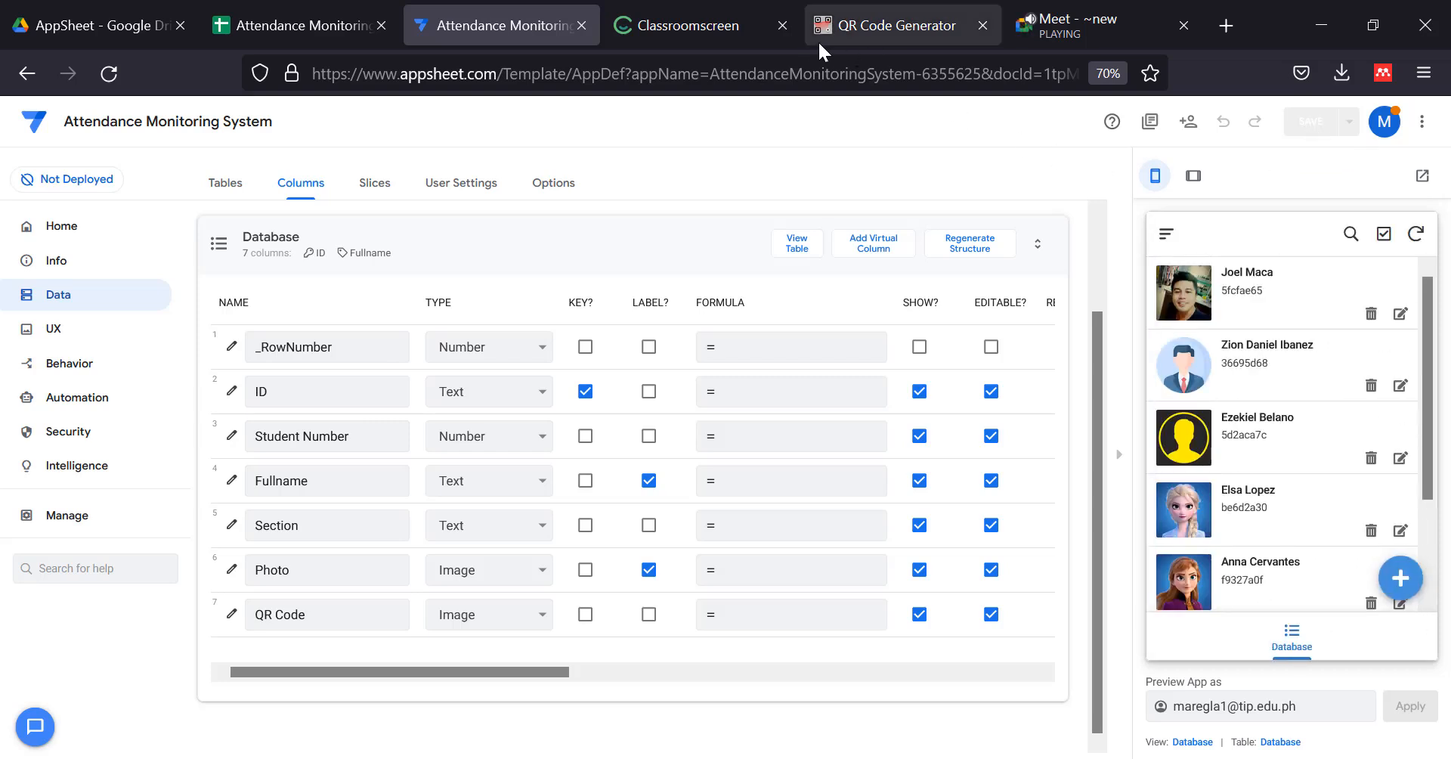
left_click(1080, 26)
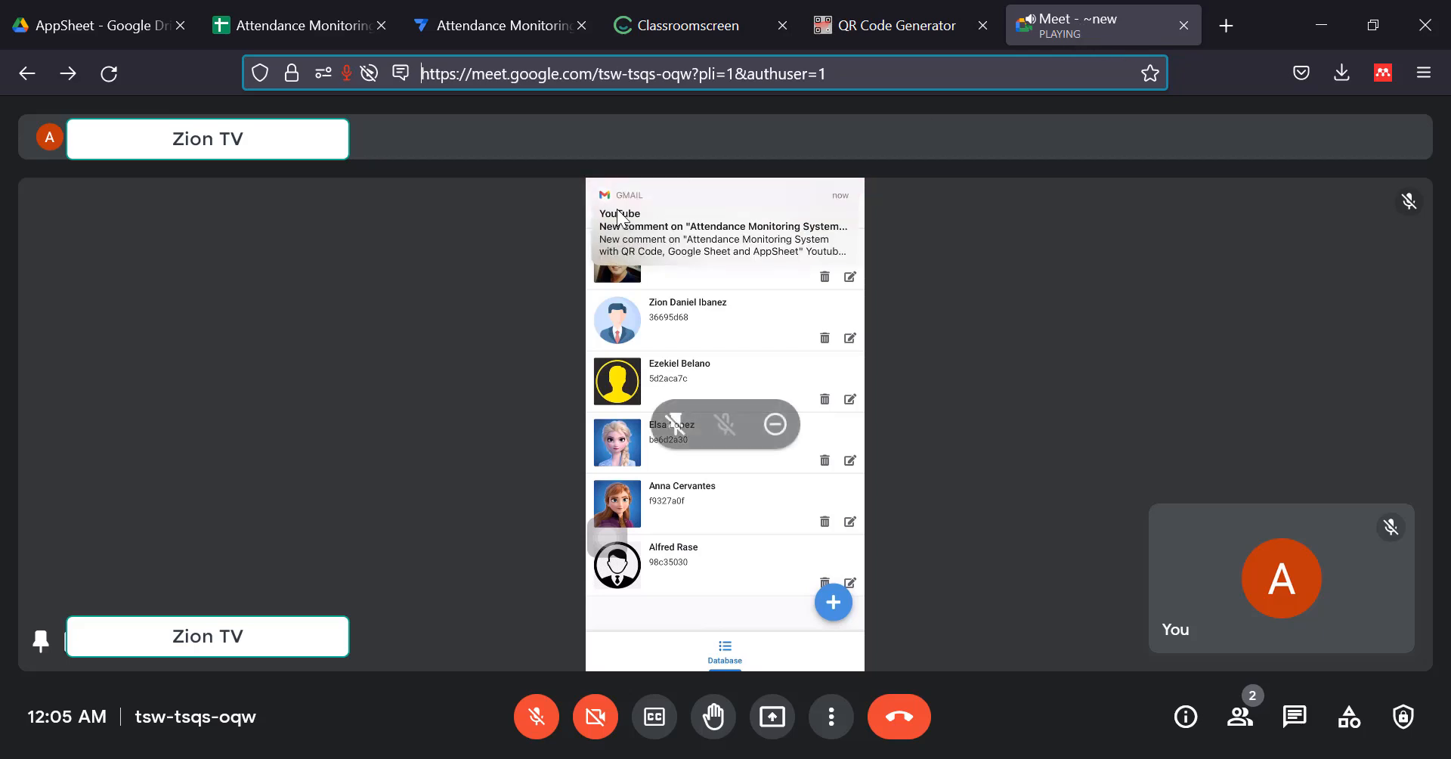
Switch to the Attendance Monitoring System spreadsheet and examine the column headers of the Attendance worksheet.
left_click(482, 21)
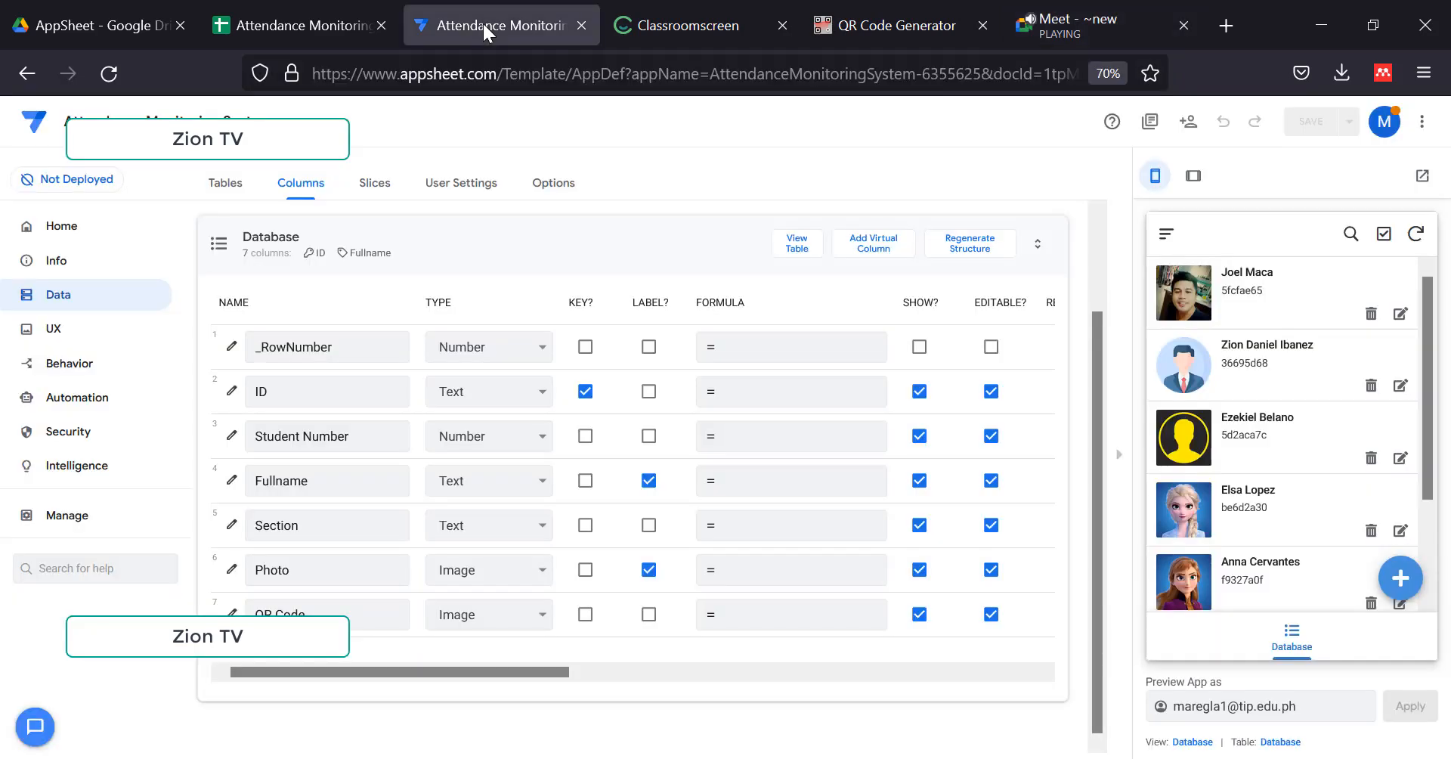
left_click(311, 23)
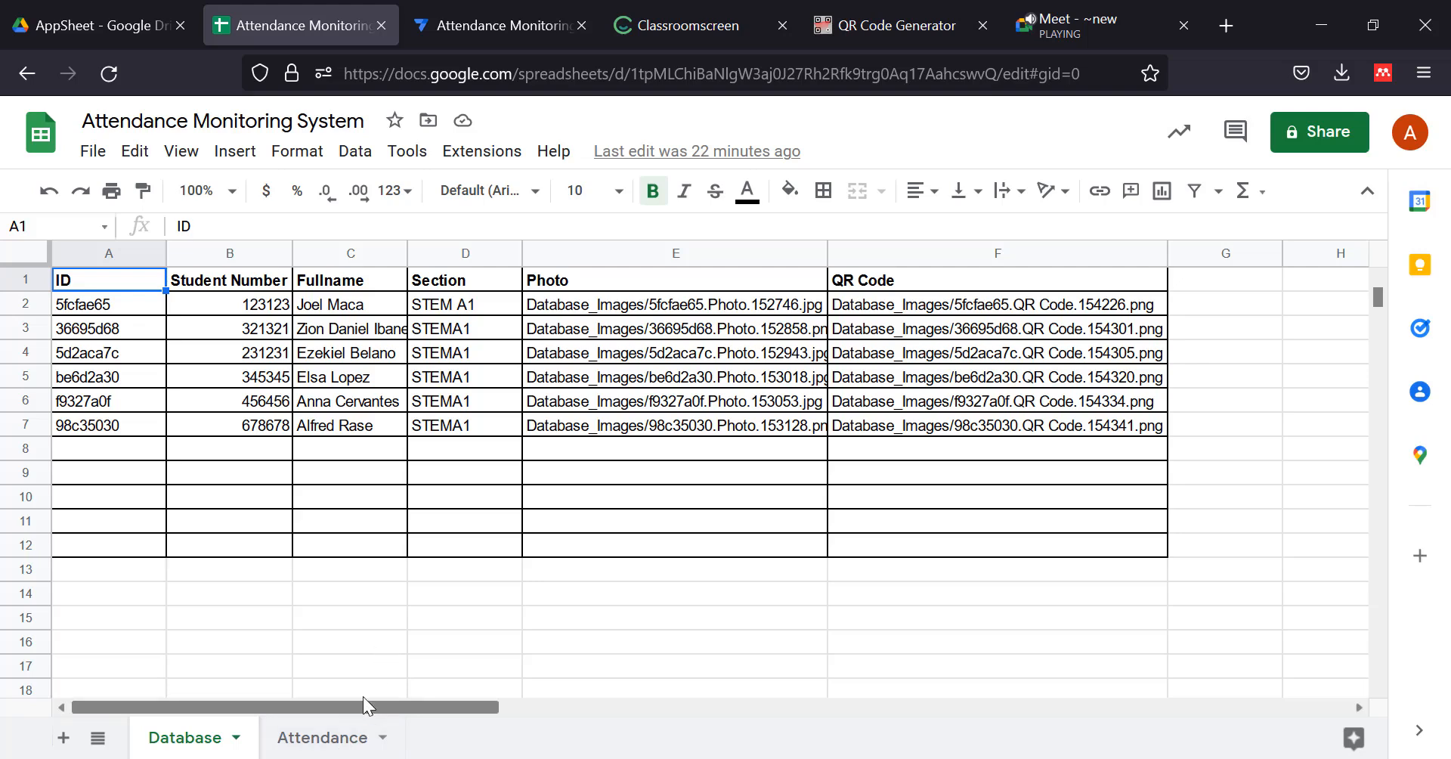
left_click(323, 737)
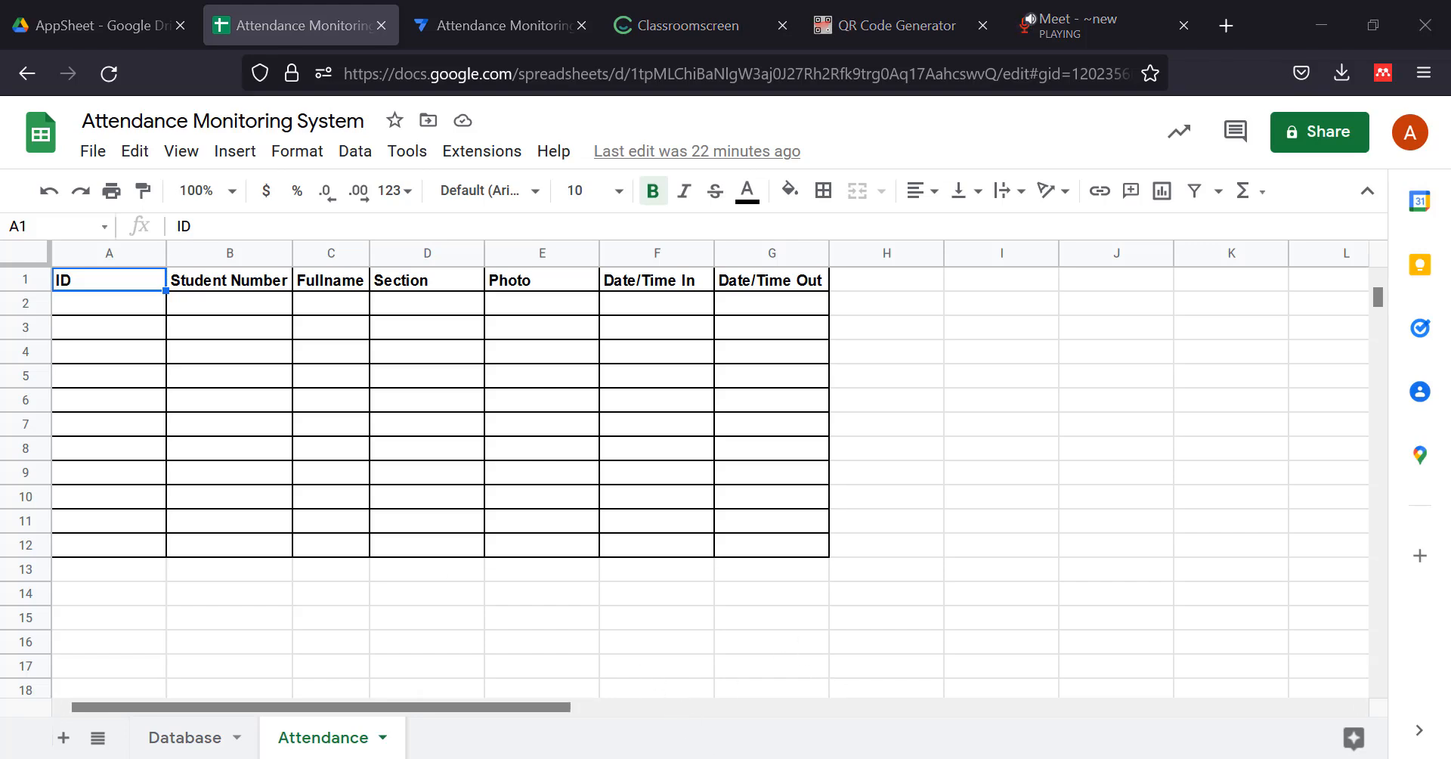
Find the first student's QR code PNG in the Downloads folder, view it, and return to the spreadsheet.
left_click(618, 683)
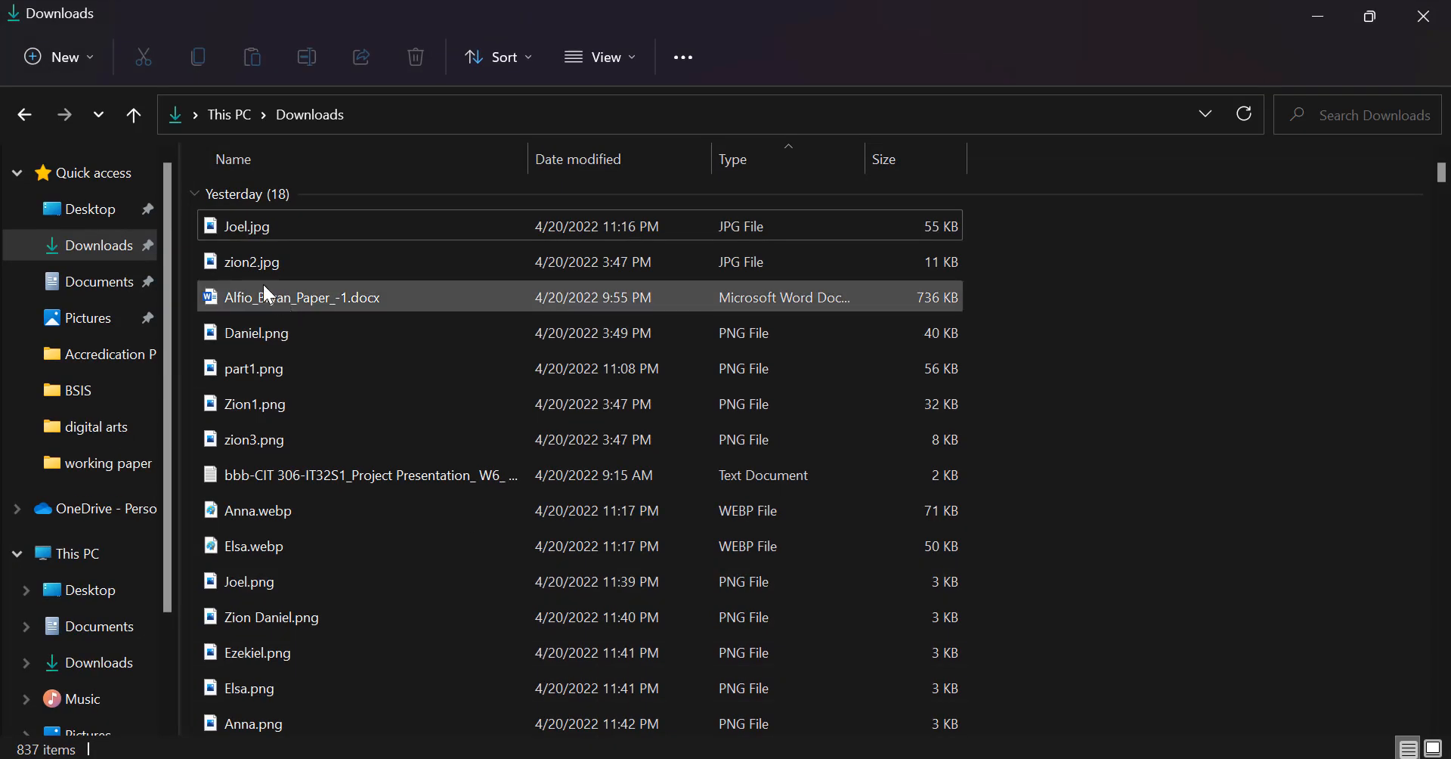
double_click(230, 225)
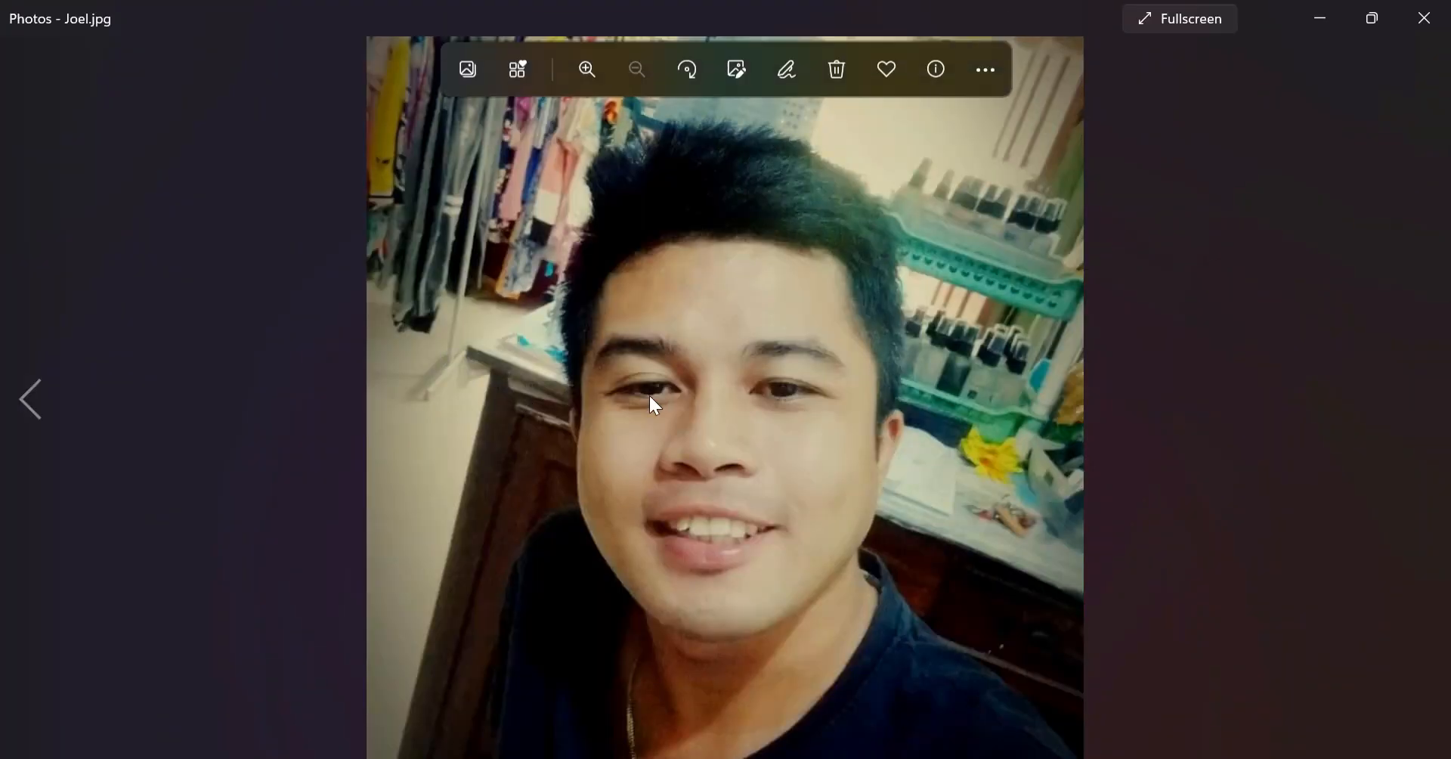
left_click(1425, 18)
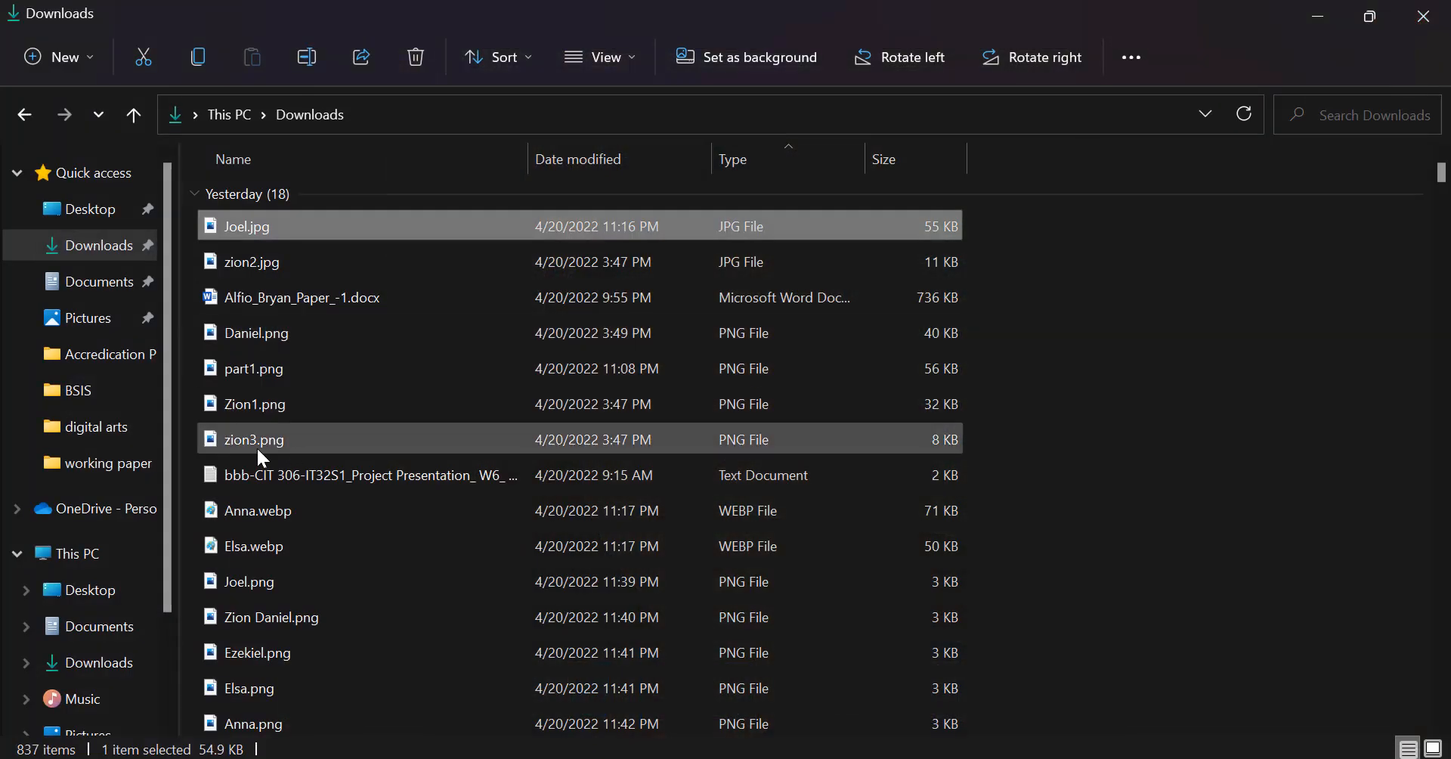
scroll(273, 555, "down", 1)
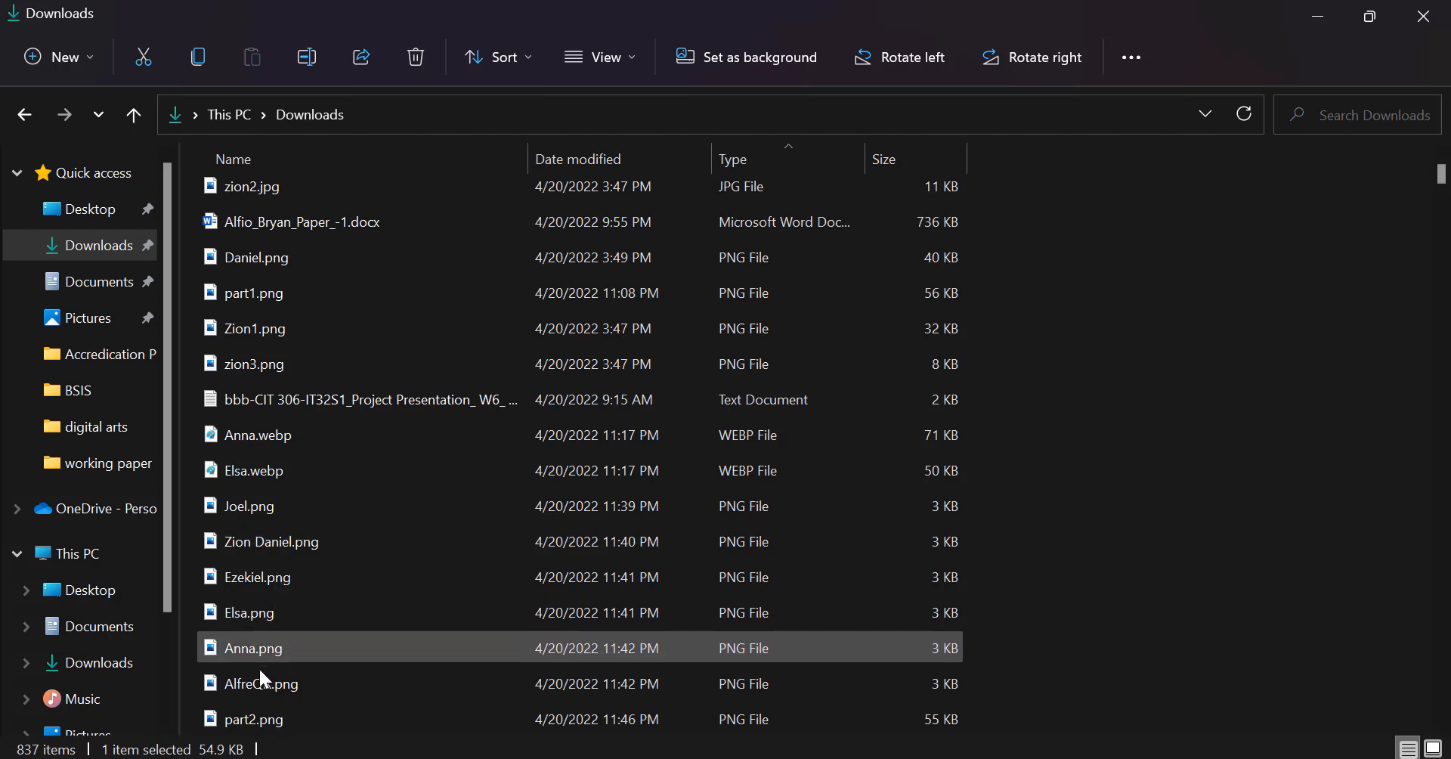
scroll(258, 668, "down", 1)
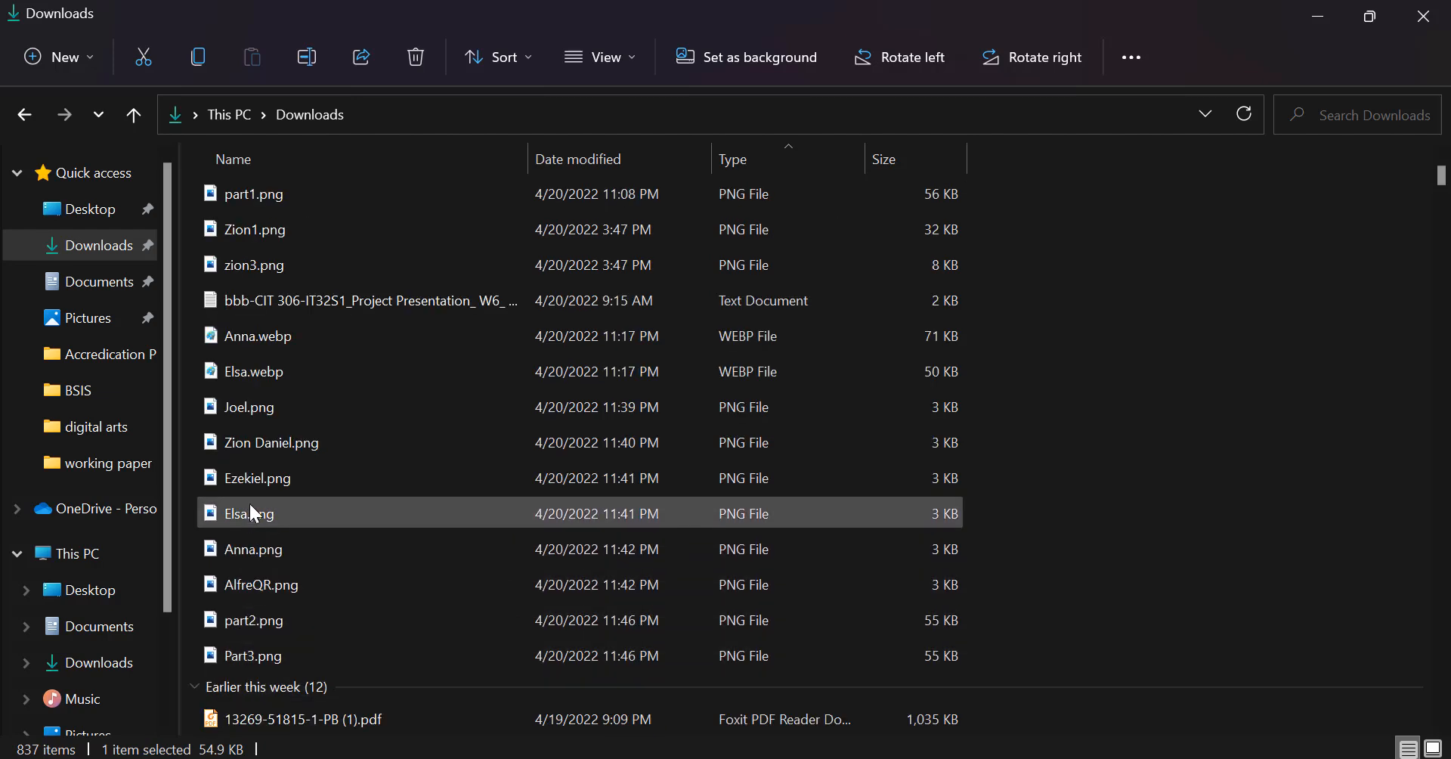
scroll(245, 469, "up", 1)
scroll(250, 406, "up", 1)
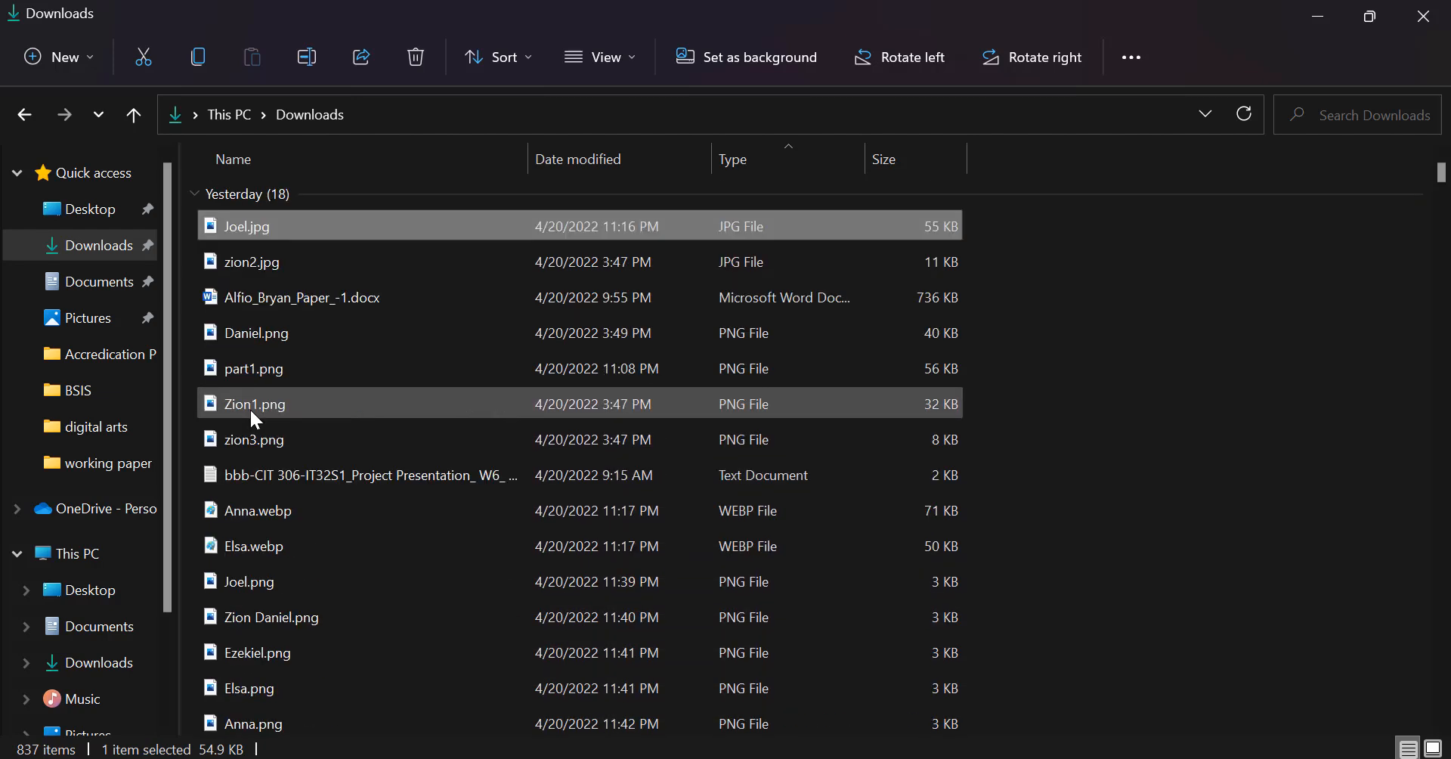
scroll(250, 407, "down", 1)
double_click(244, 509)
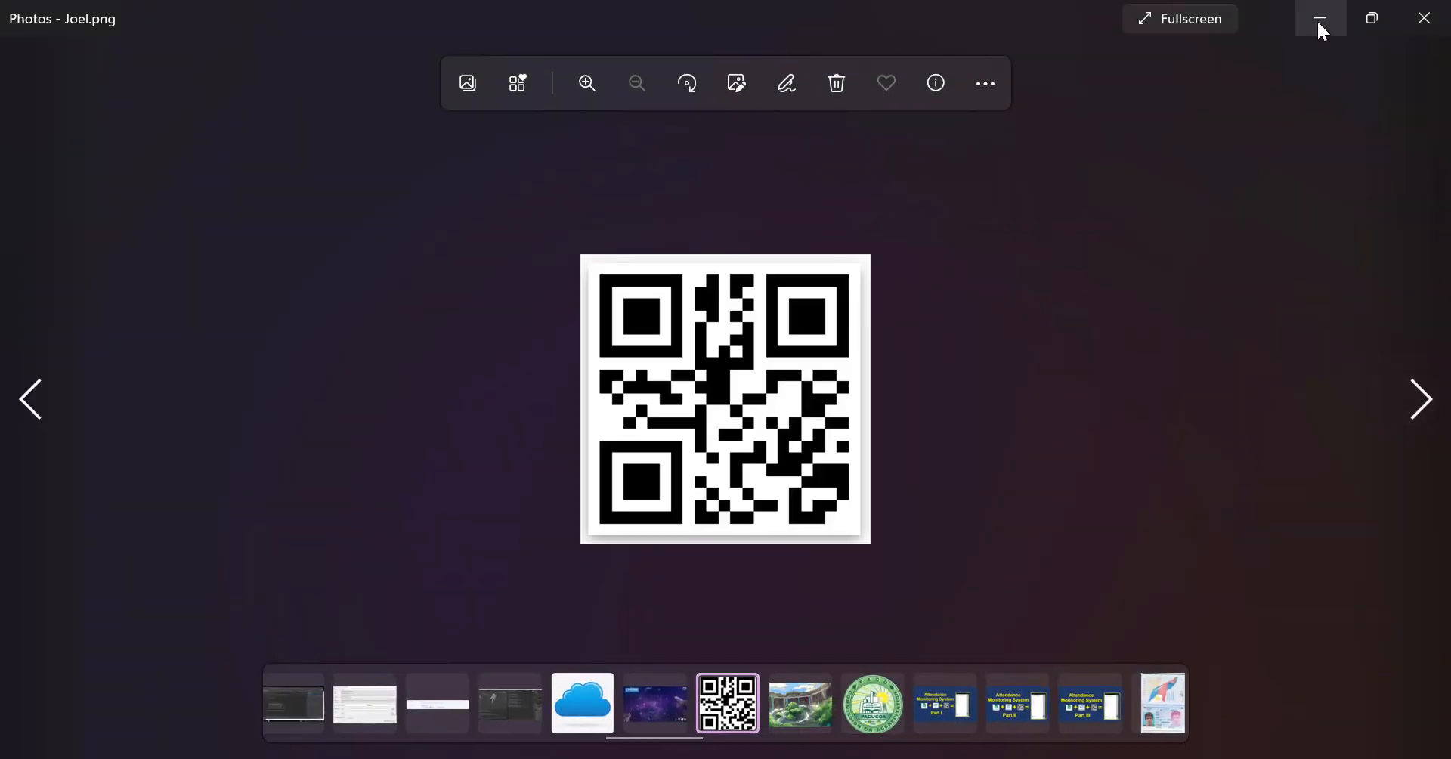
left_click(1321, 31)
left_click(1319, 17)
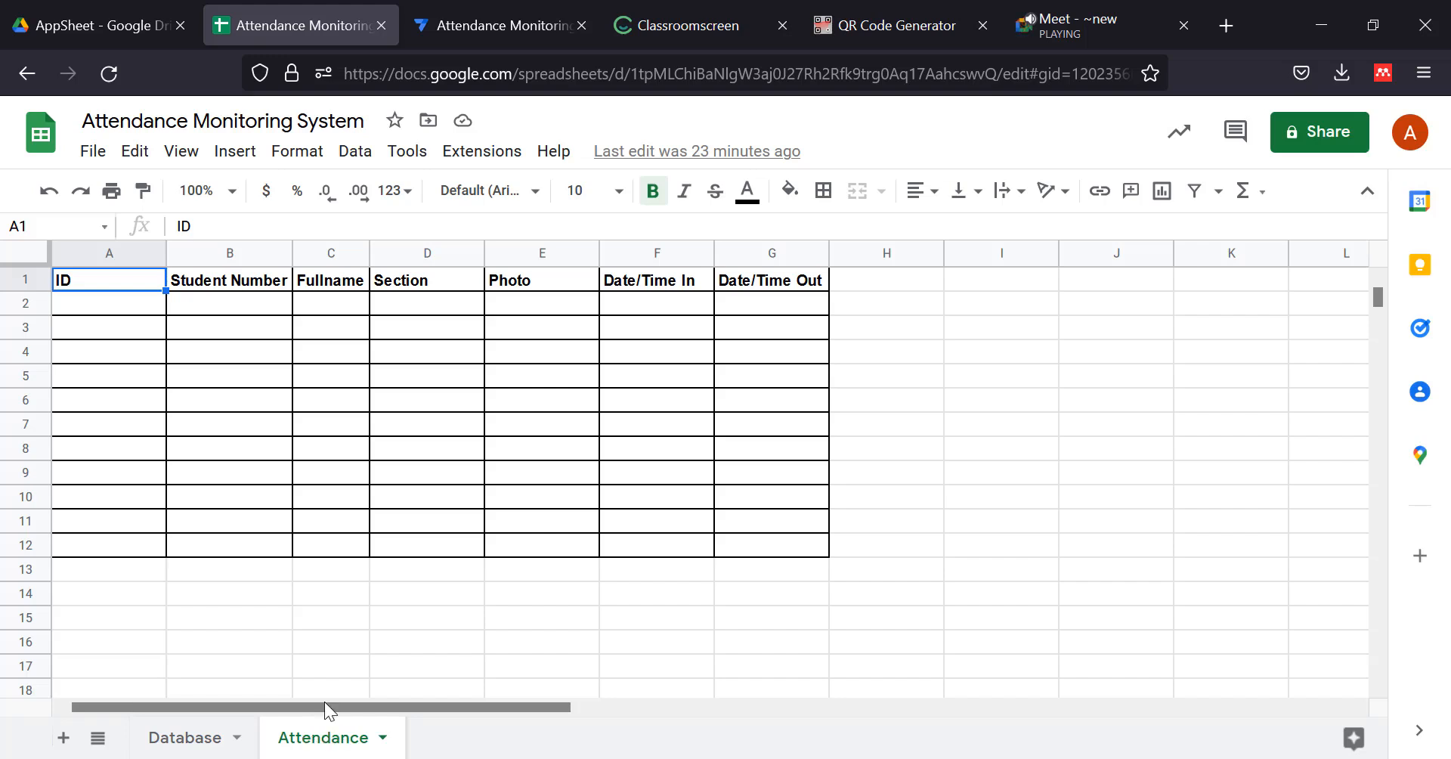
Start a new table in the AppSheet editor using the Attendance Monitoring System spreadsheet from Google Drive as its source.
left_click(501, 25)
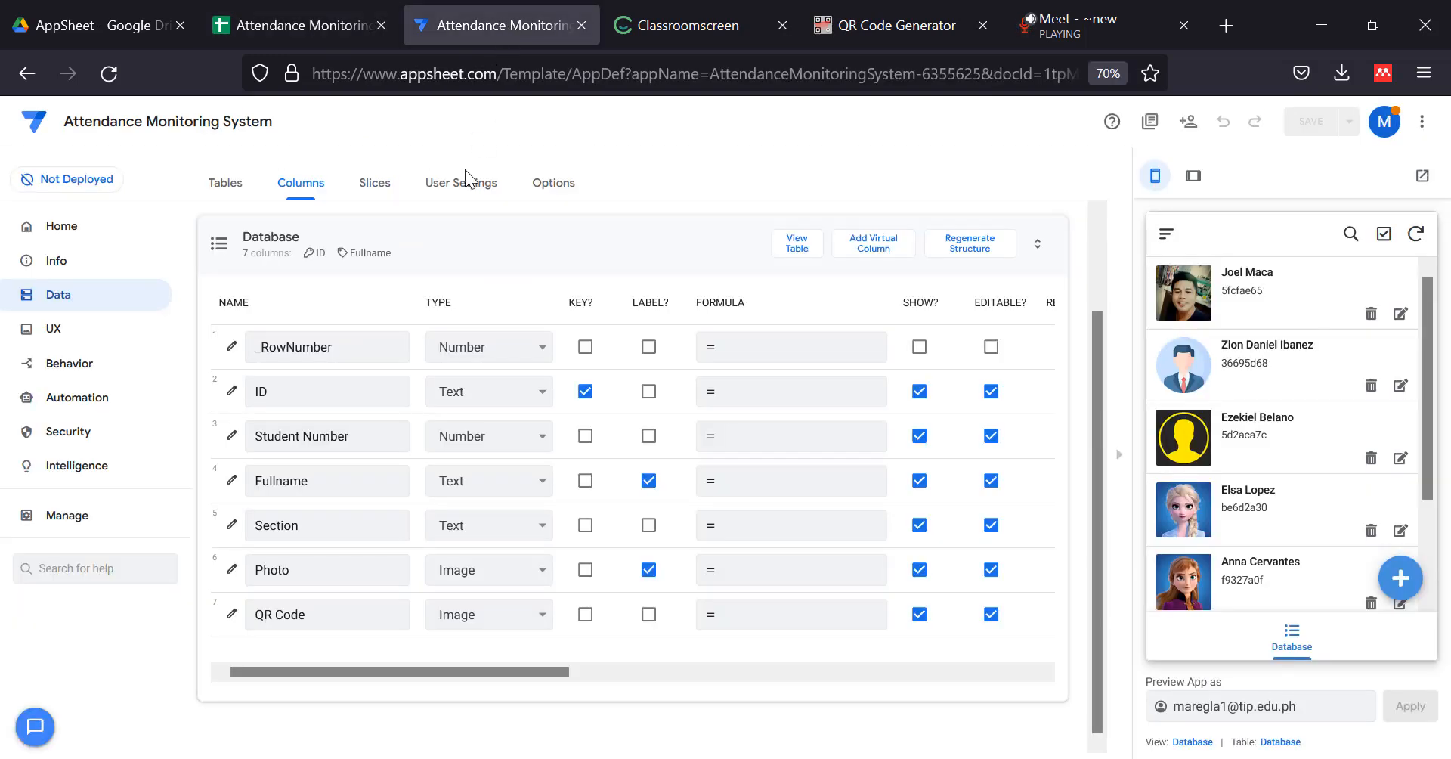
left_click(237, 185)
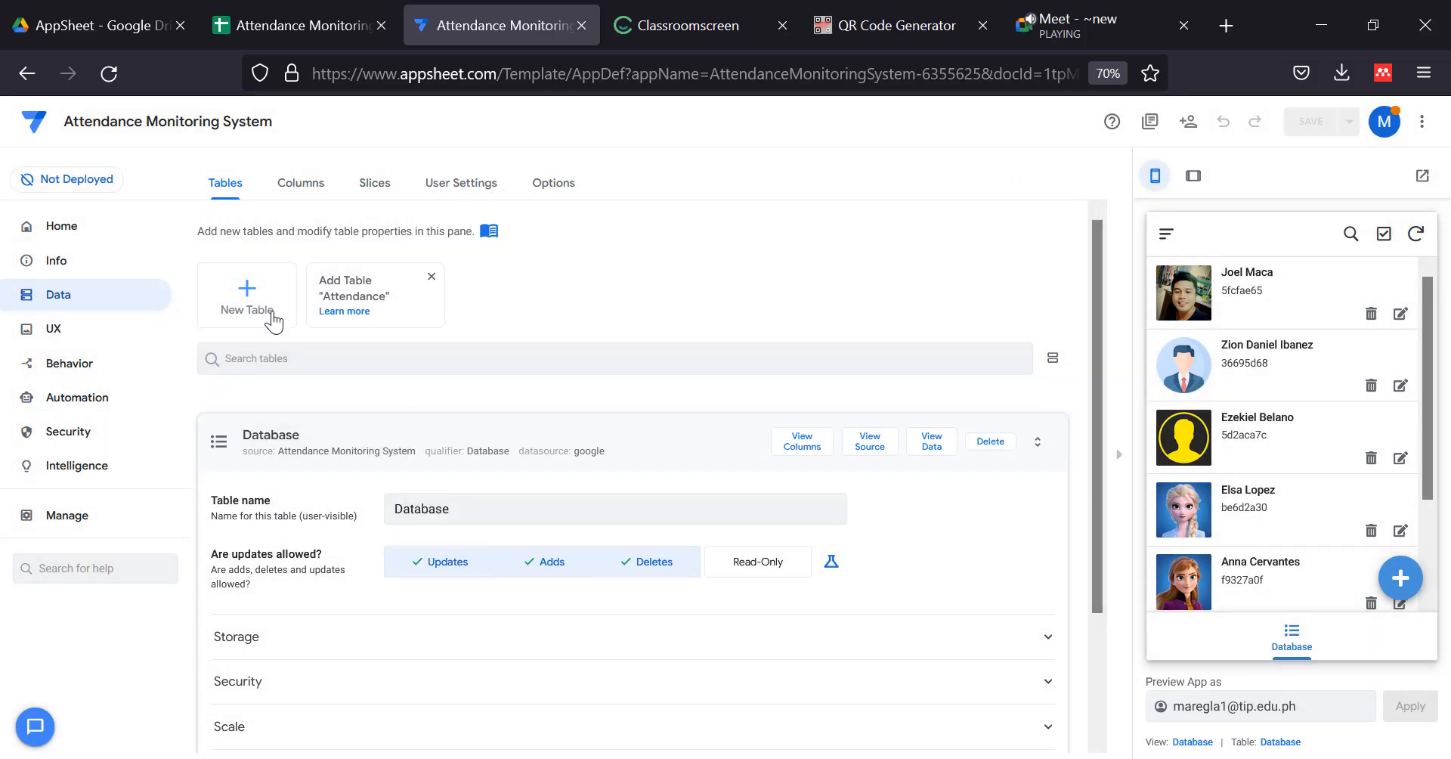
left_click(248, 295)
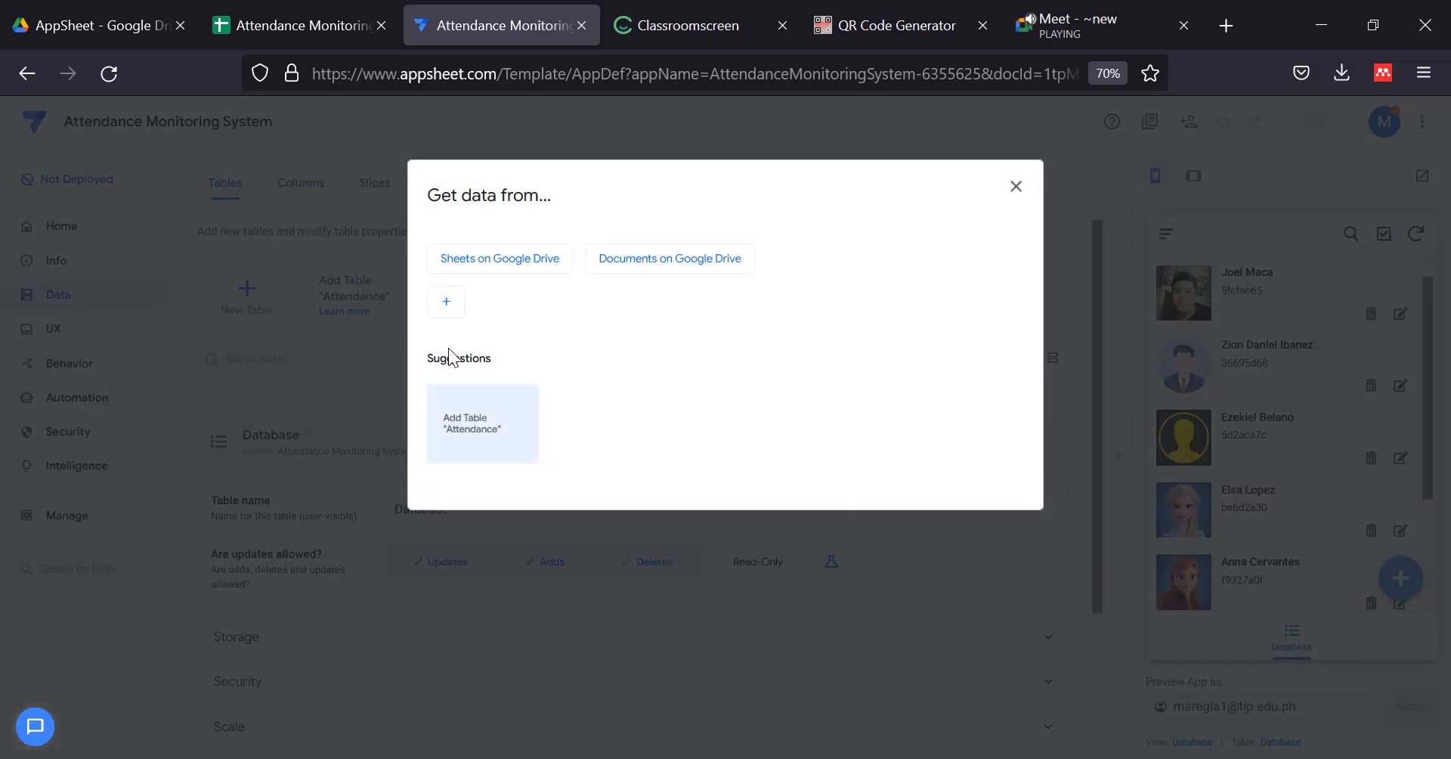
left_click(521, 260)
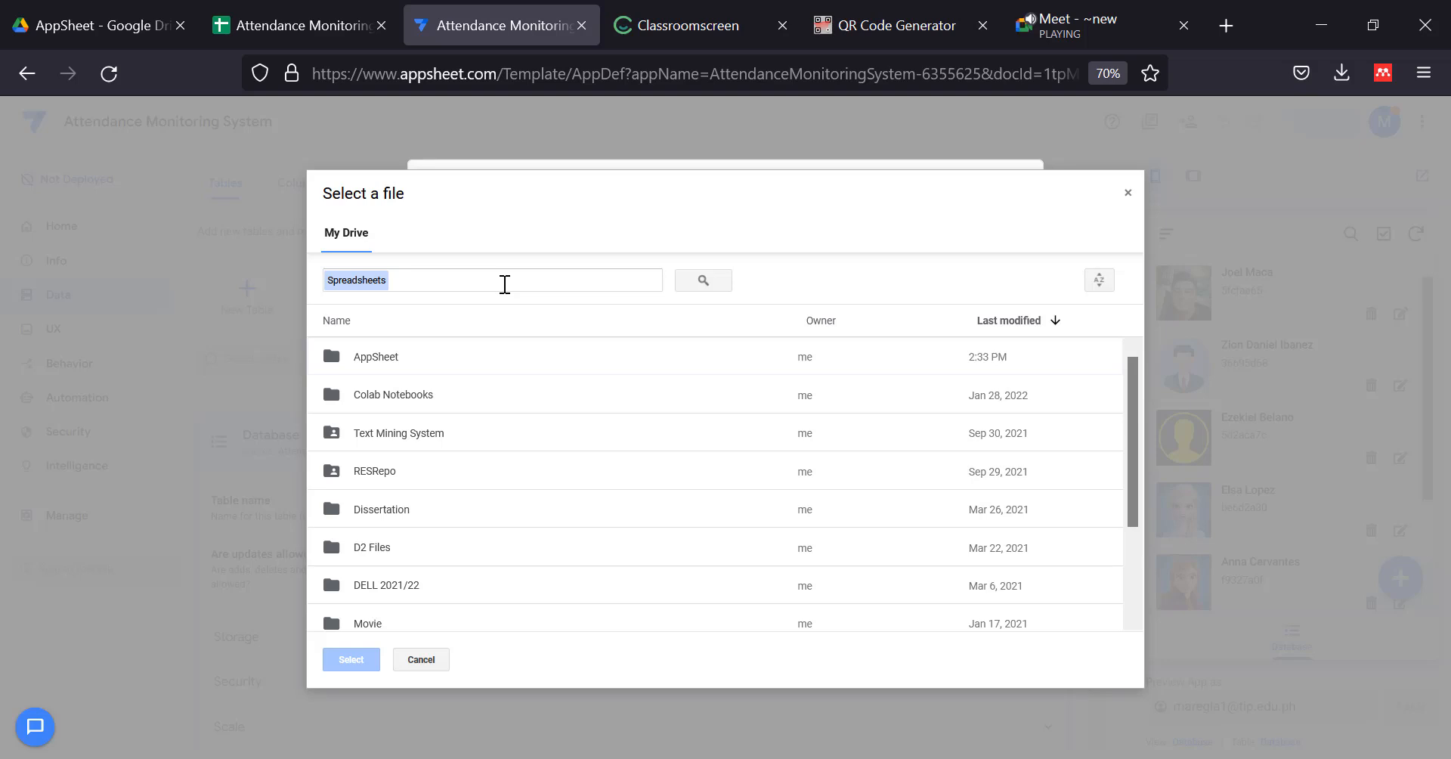
left_click(505, 284)
type("atte")
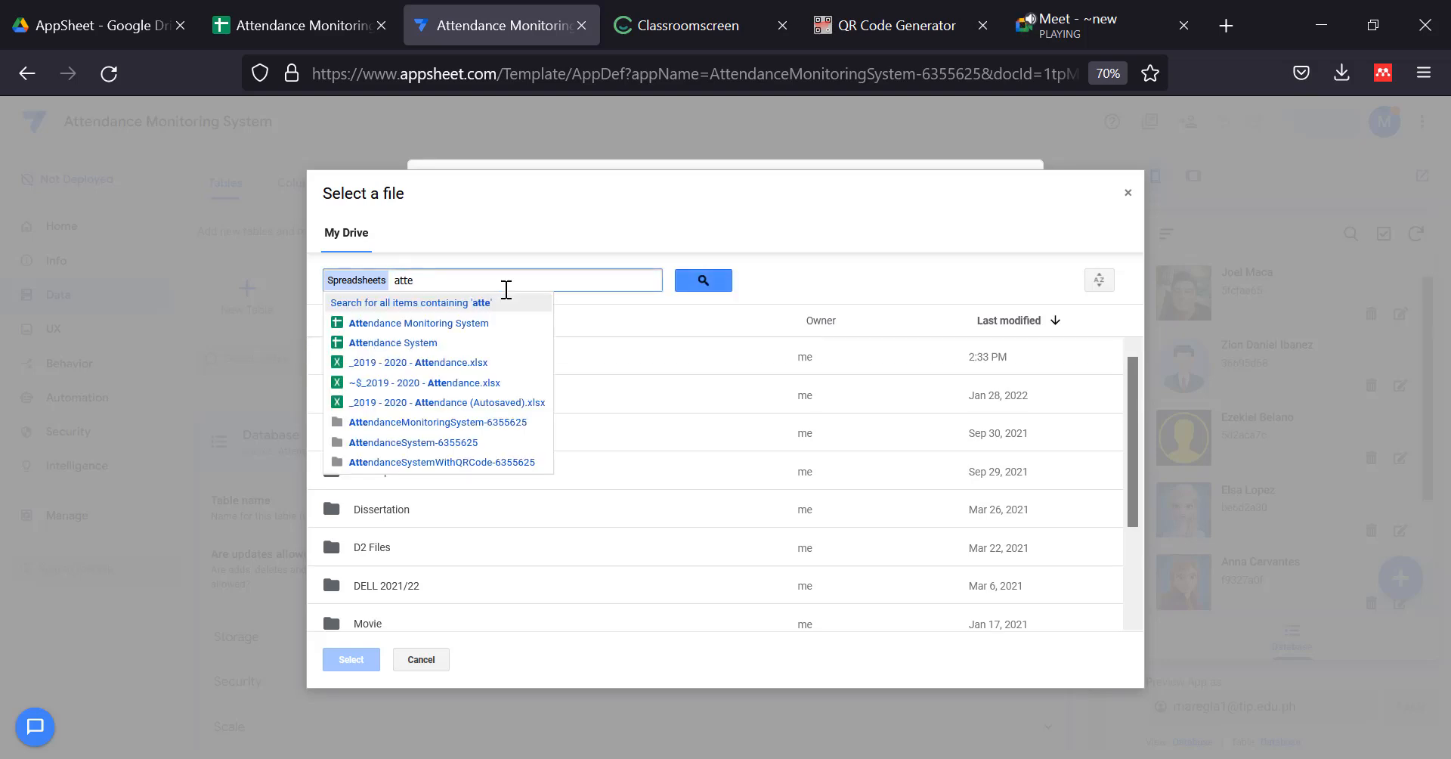
left_click(451, 324)
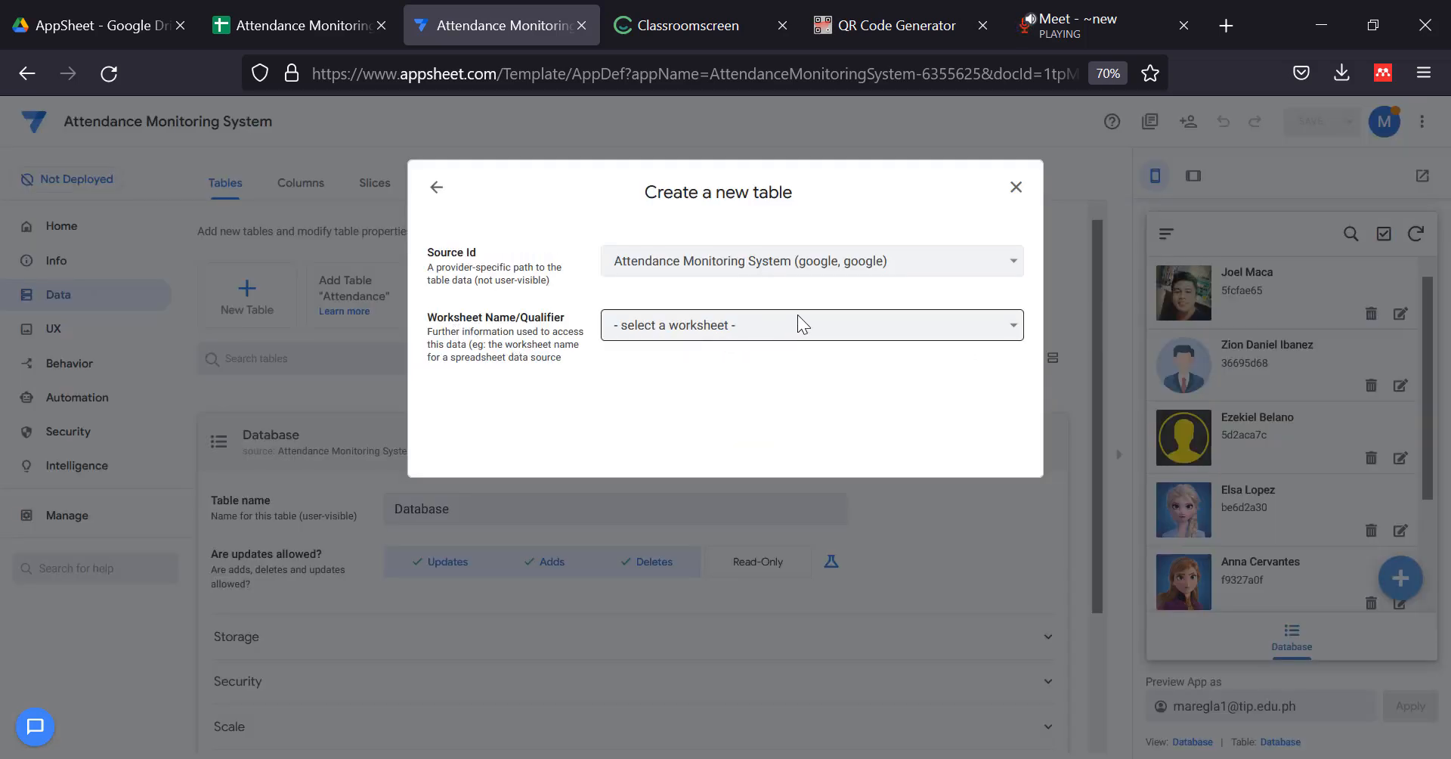
Choose the Attendance worksheet for the new table, check it against the spreadsheet, and add the table to the app.
left_click(808, 317)
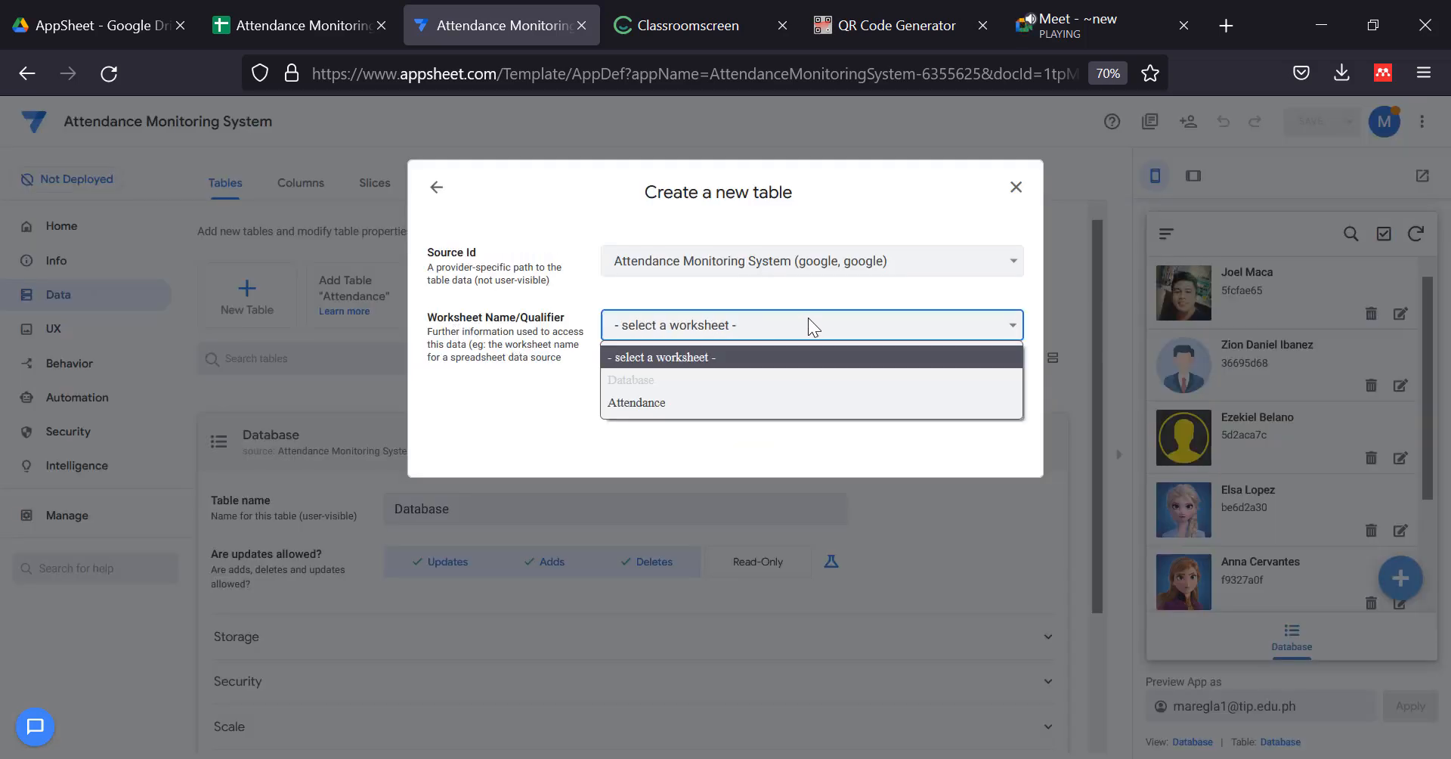
left_click(656, 405)
left_click(317, 17)
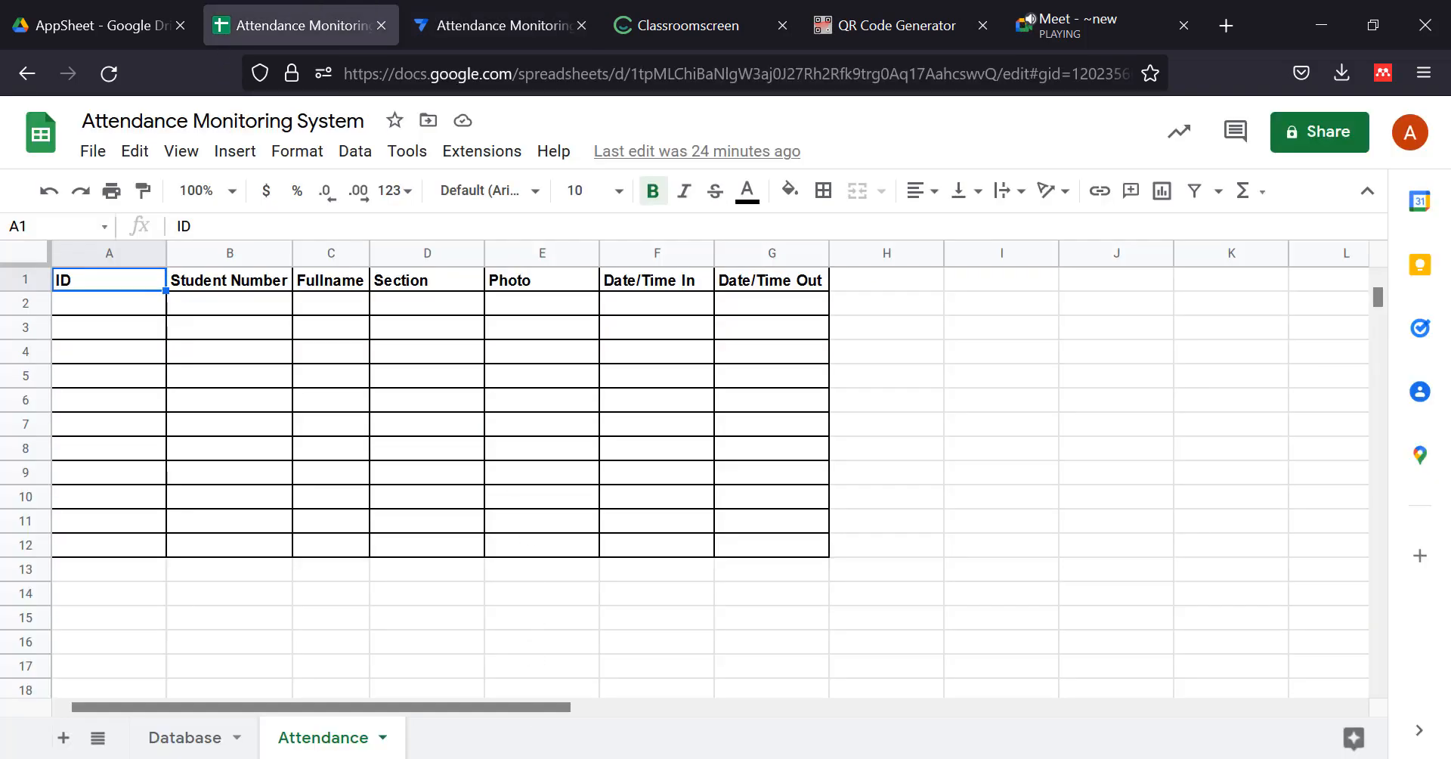
left_click(464, 11)
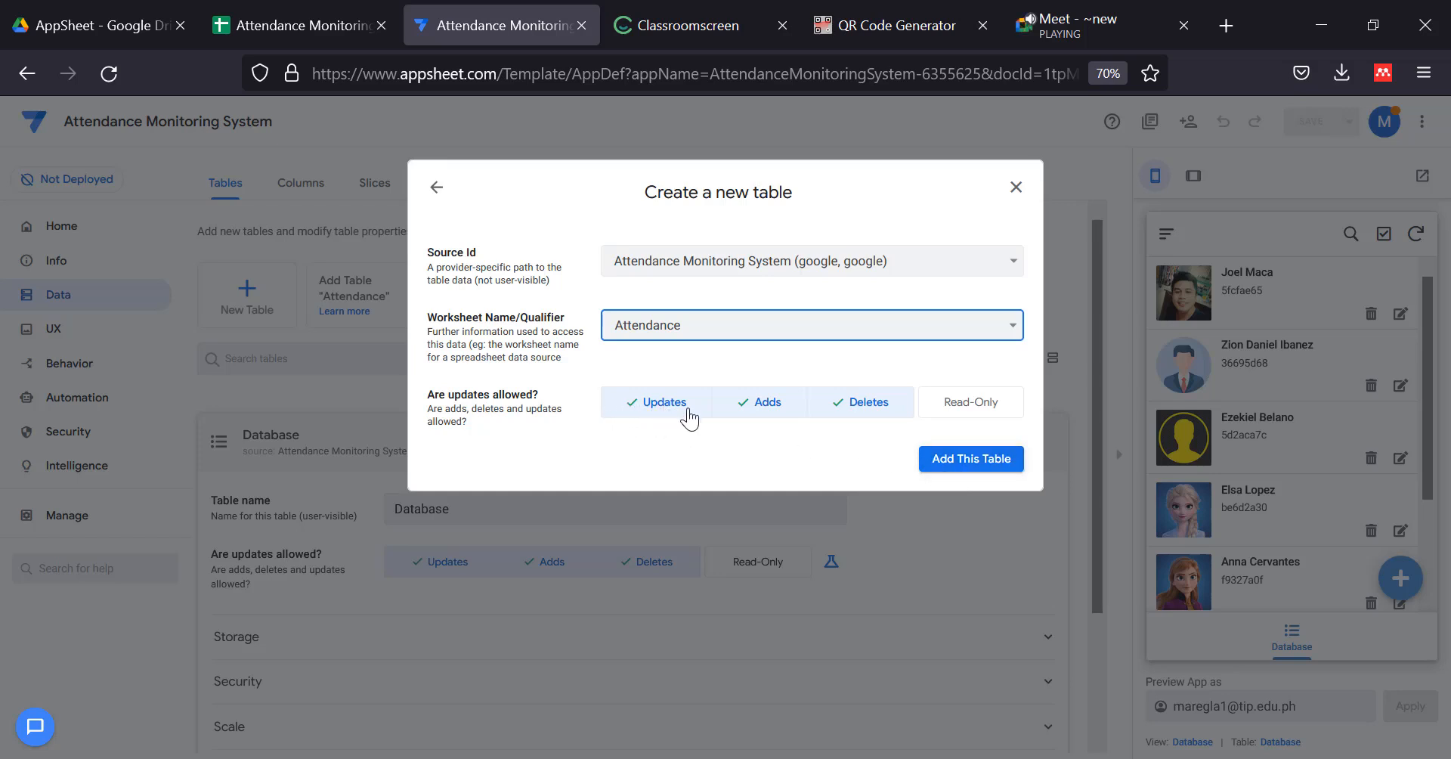
left_click(948, 459)
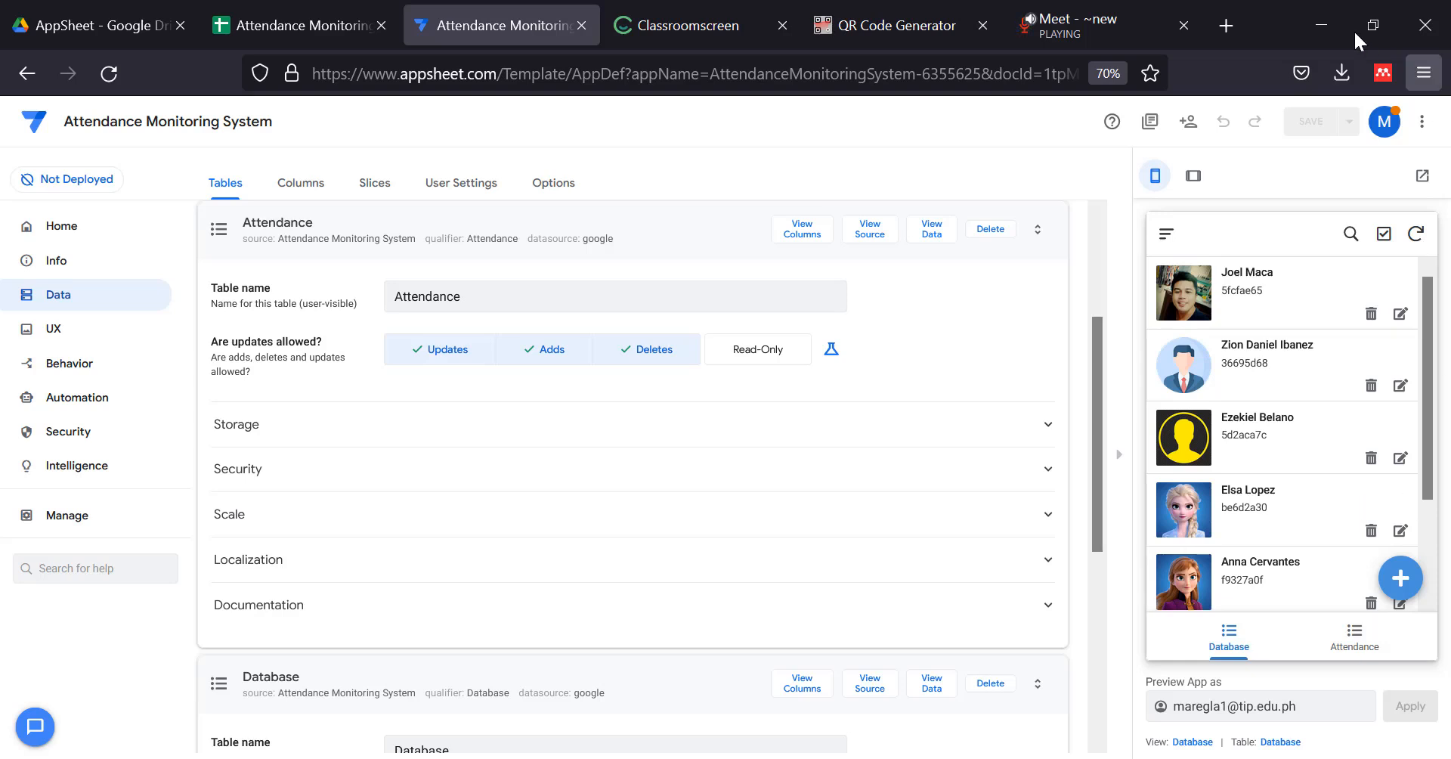
Switch to the Google Meet call and examine the Attendance view and its entry form on the shared phone screen.
left_click(1094, 27)
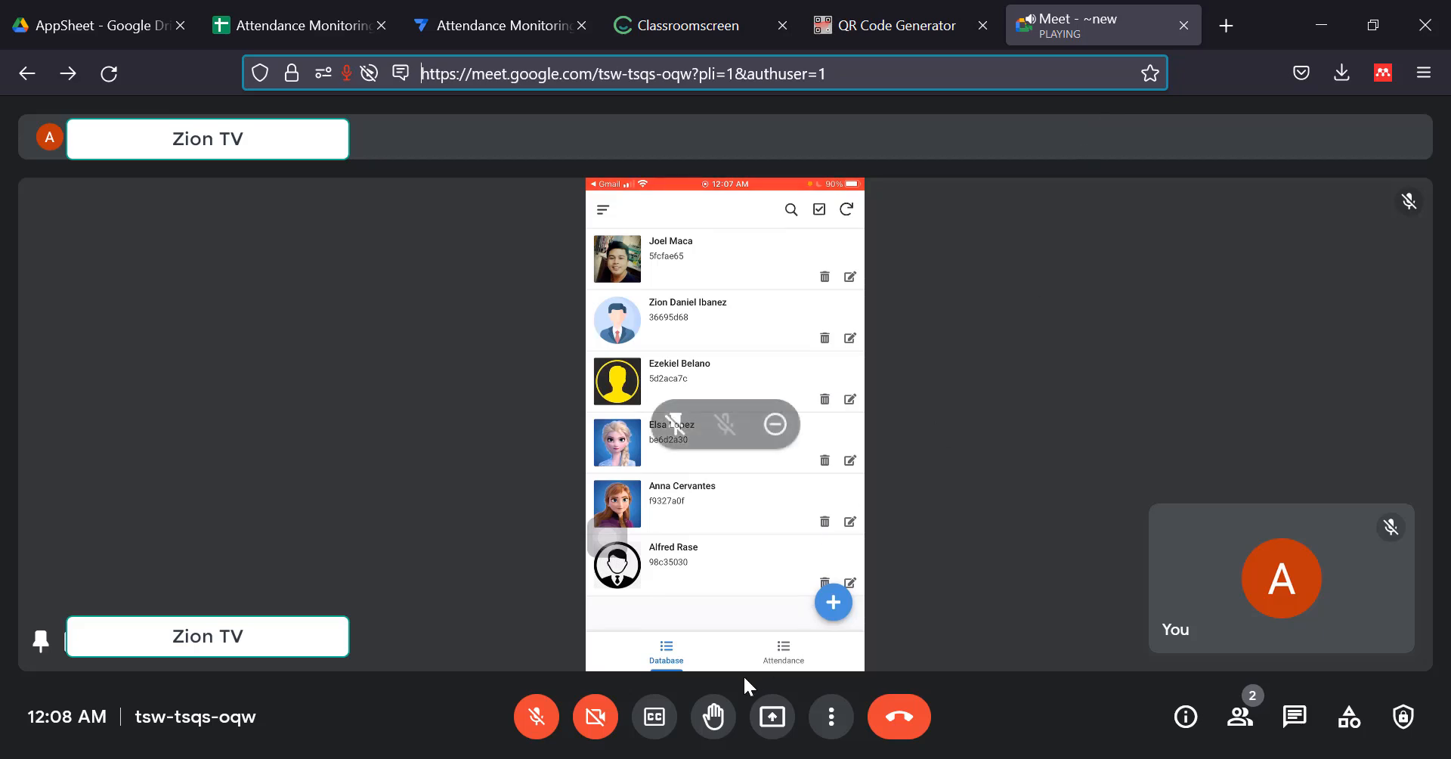
left_click(782, 663)
mouse_move(782, 663)
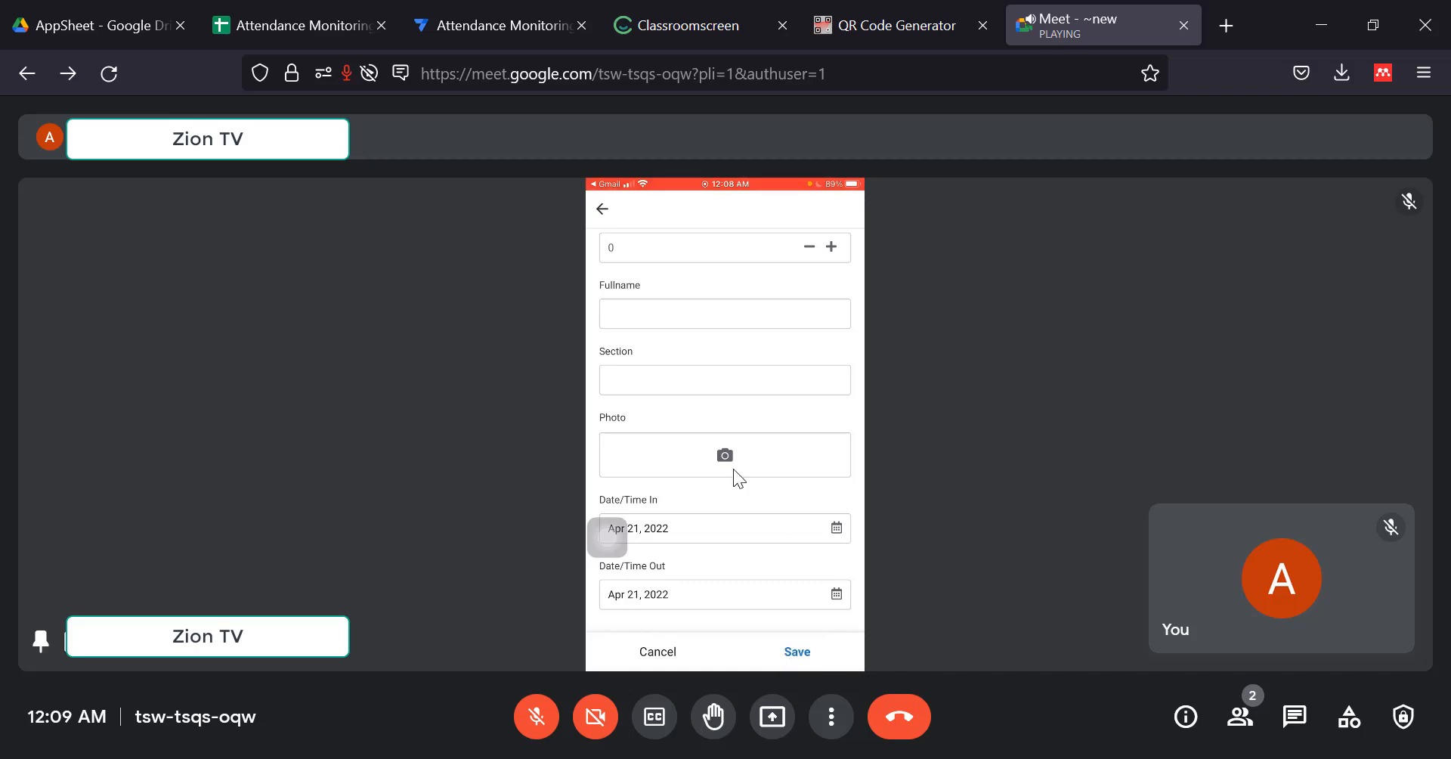
Open the Attendance table's columns in the AppSheet editor and set the Date/Time In column type to DateTime.
left_click(496, 25)
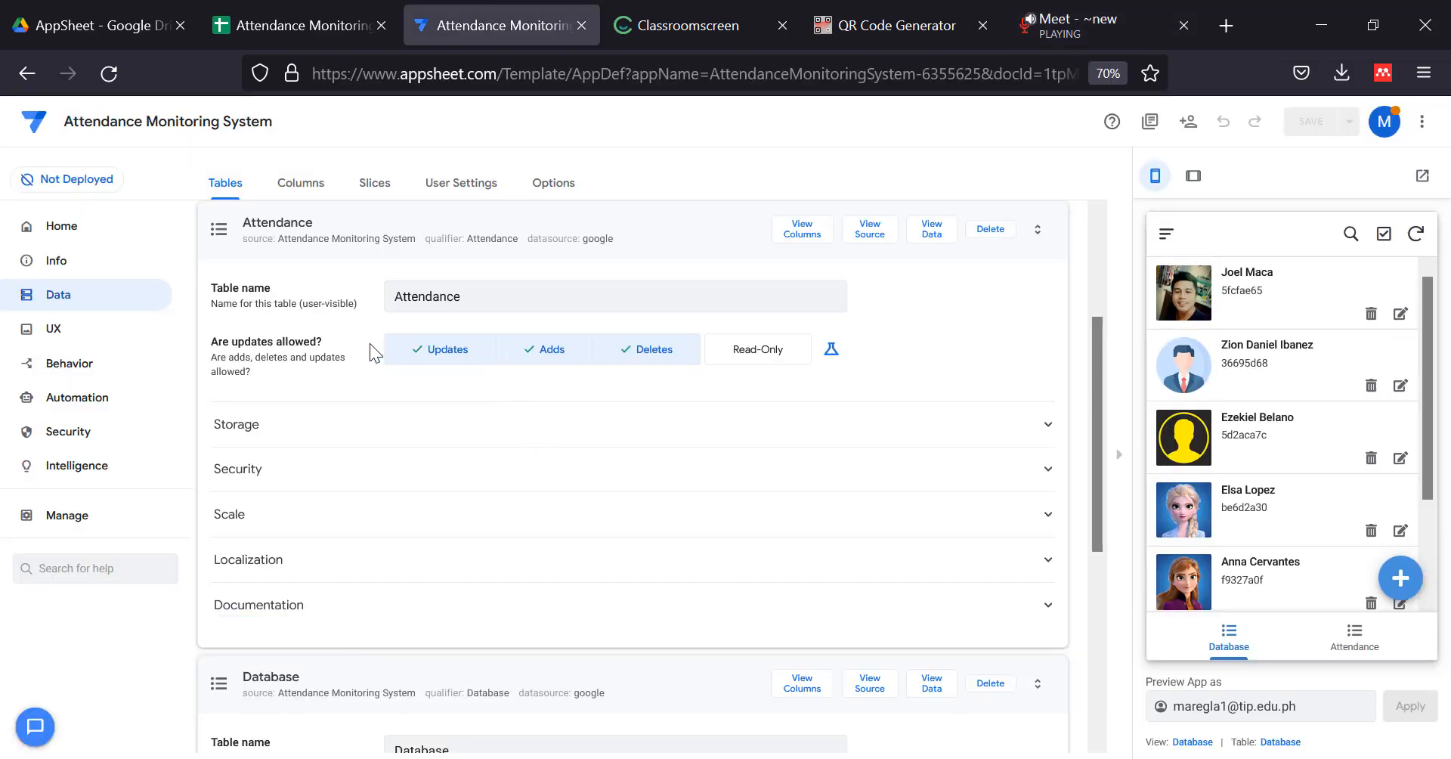
scroll(377, 538, "down", 5)
scroll(389, 529, "up", 6)
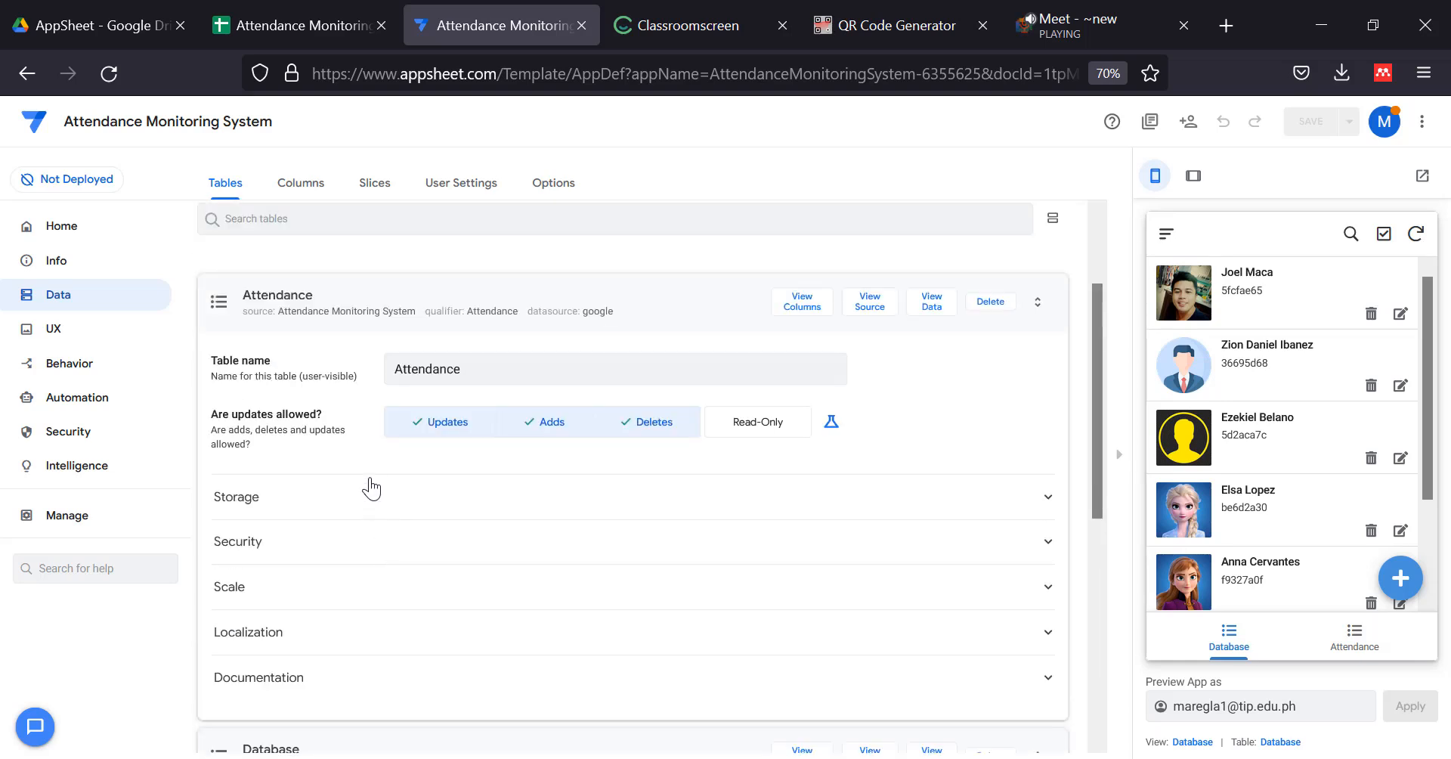
left_click(801, 301)
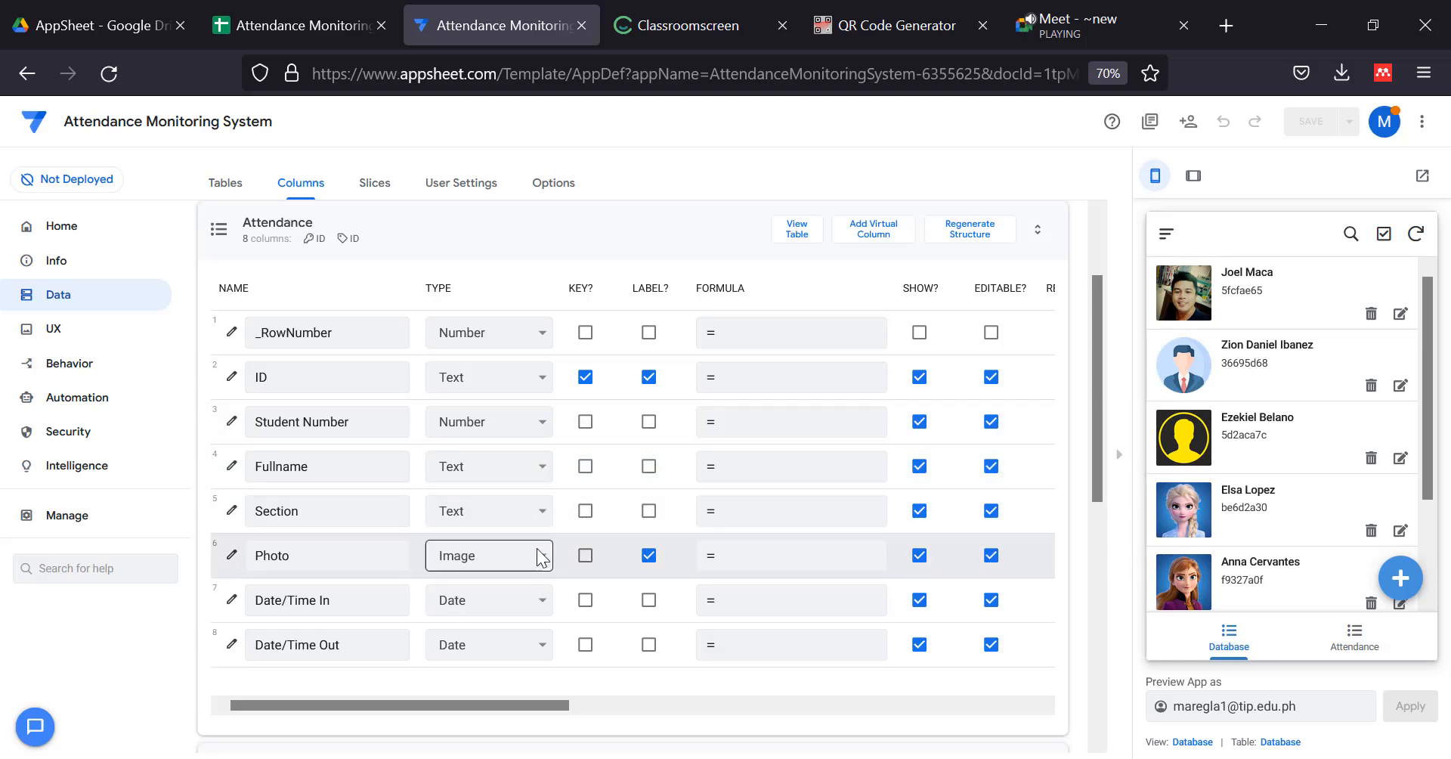
left_click(535, 604)
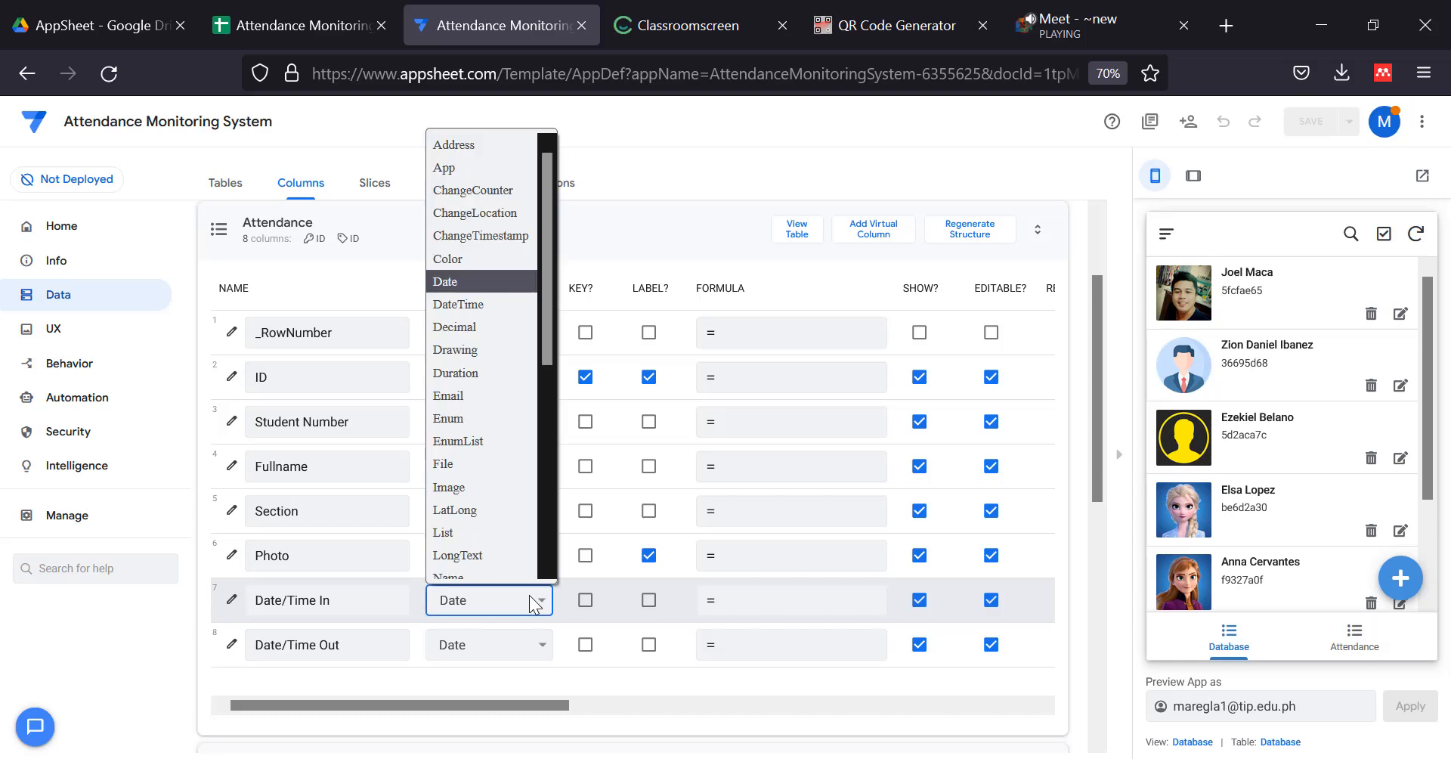
left_click(478, 301)
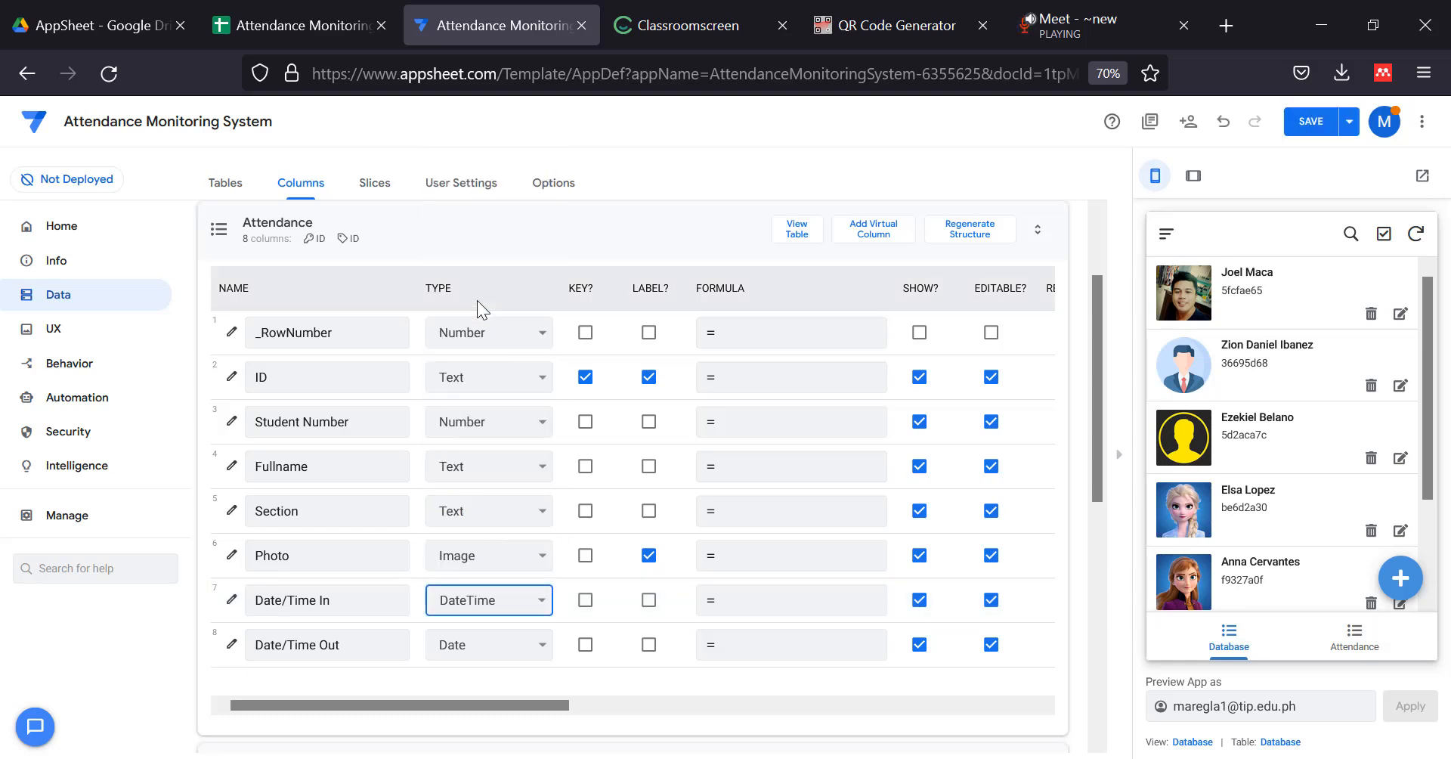
Set the Date/Time Out column's type to DateTime in the Attendance table.
left_click(531, 647)
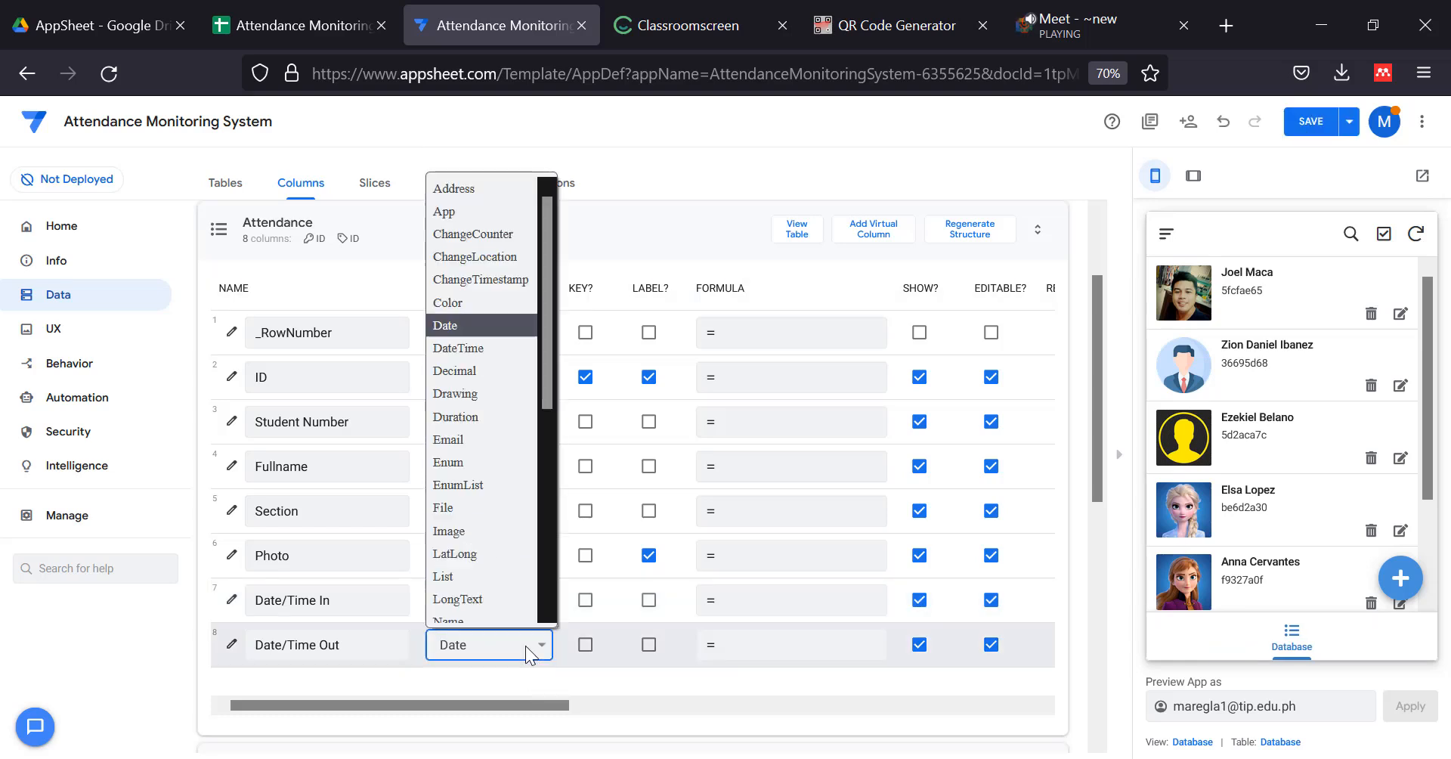
left_click(488, 346)
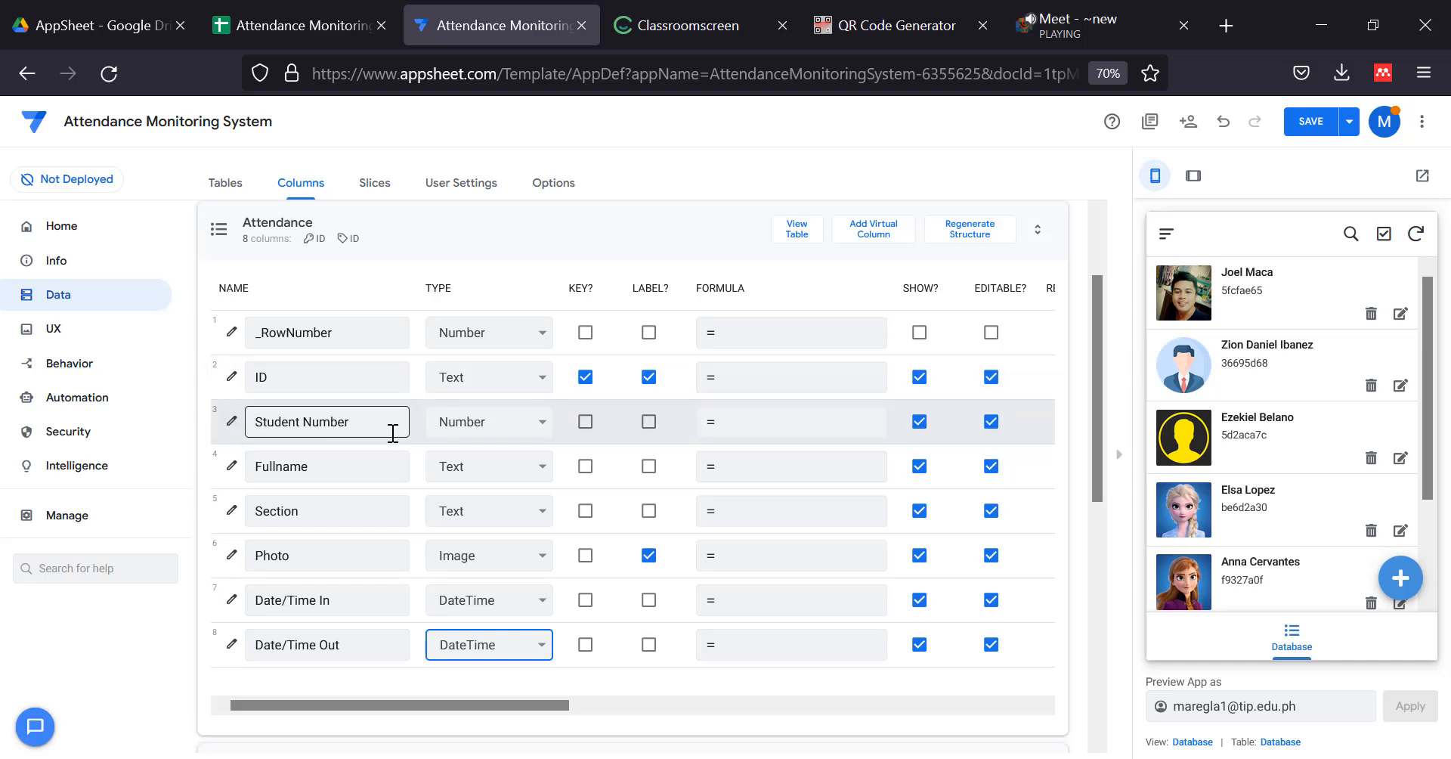
Make the Attendance table's Student Number column searchable and scannable, and accept the column settings.
left_click(231, 422)
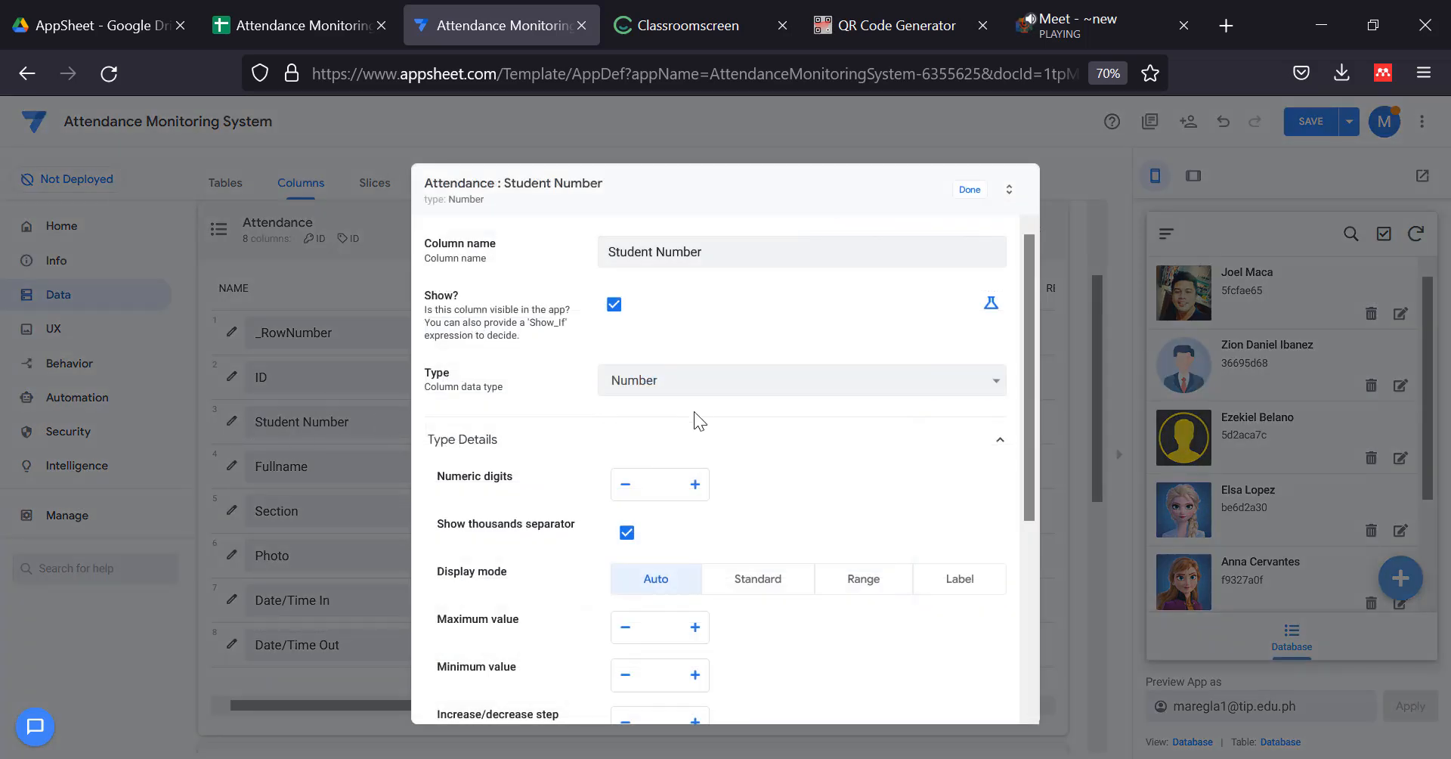
scroll(702, 420, "down", 3)
scroll(748, 474, "down", 1)
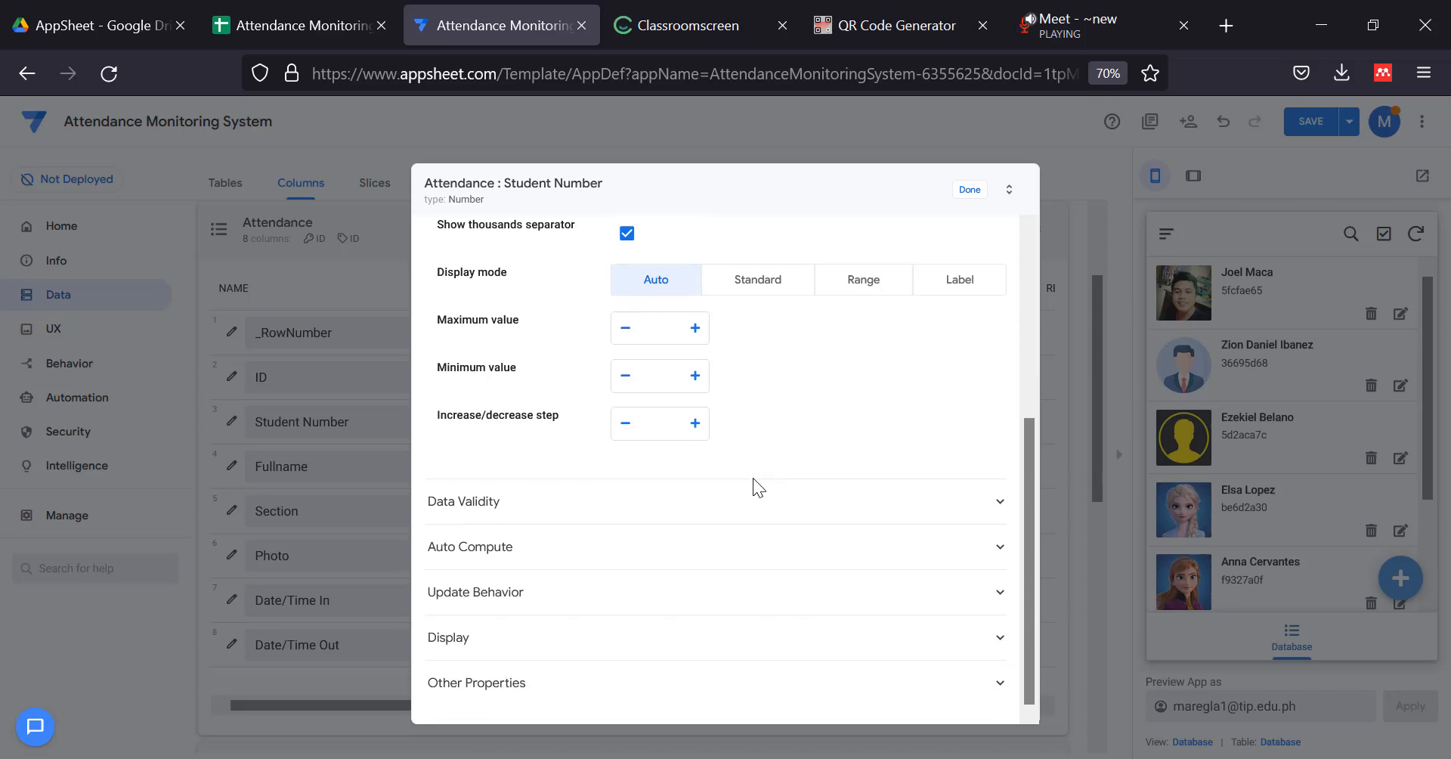
left_click(509, 682)
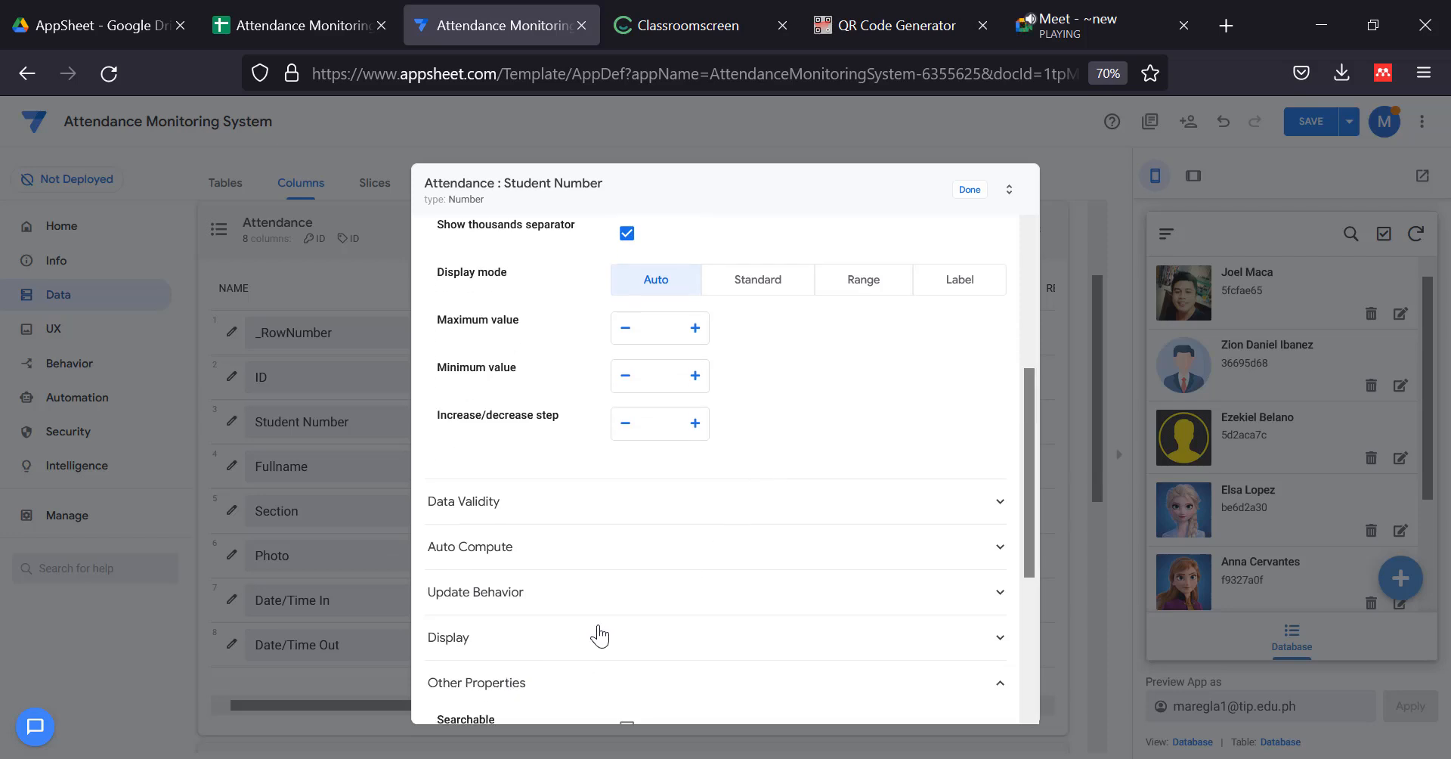
scroll(605, 631, "down", 4)
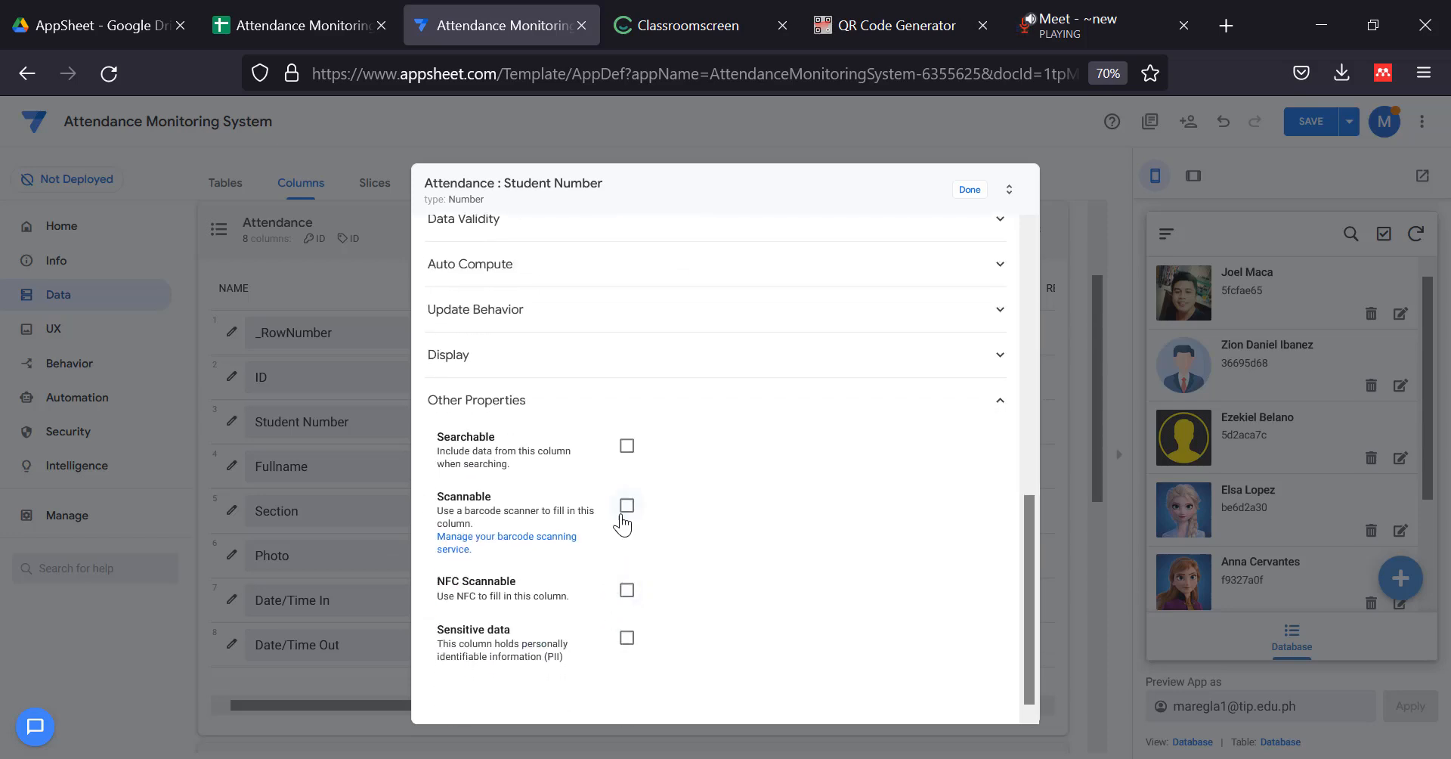
left_click(627, 446)
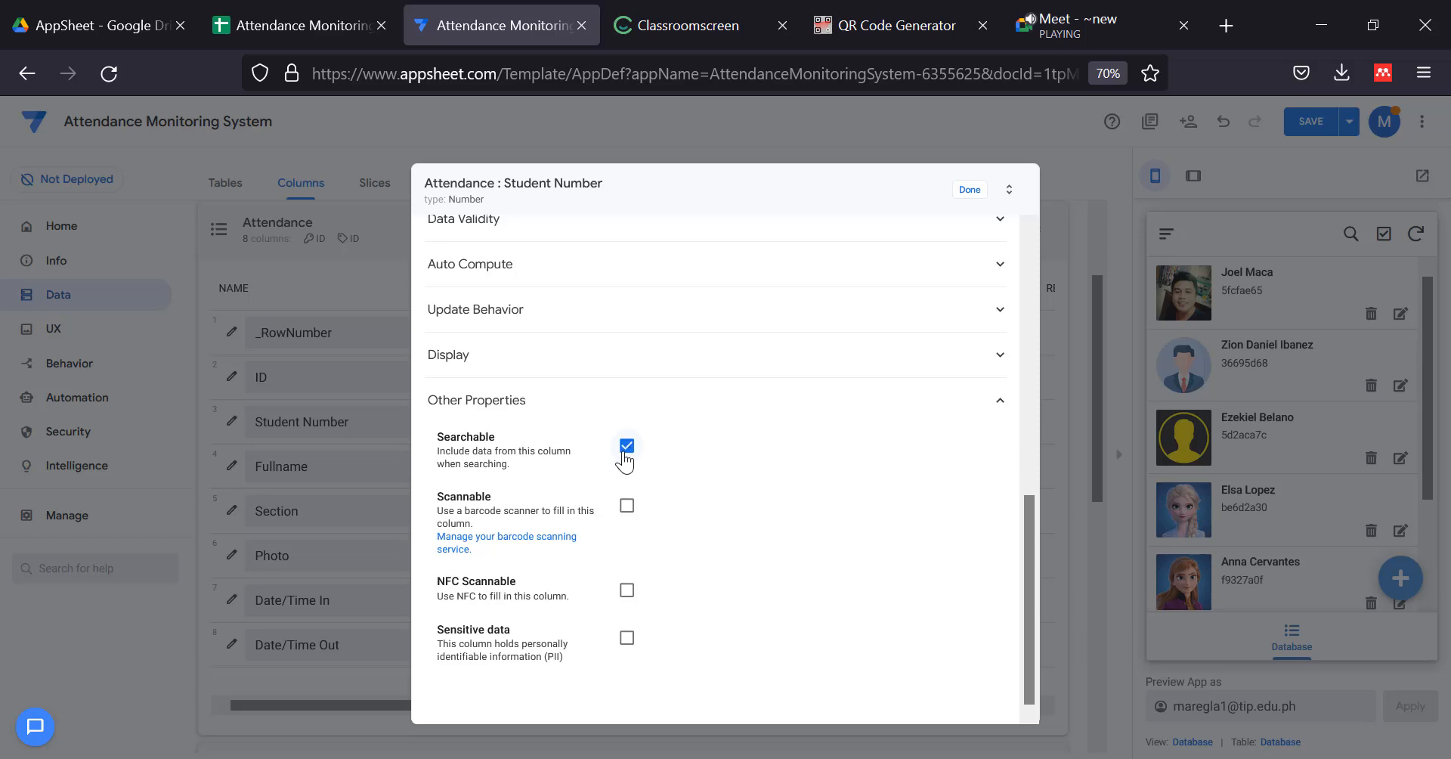
left_click(623, 506)
left_click(968, 190)
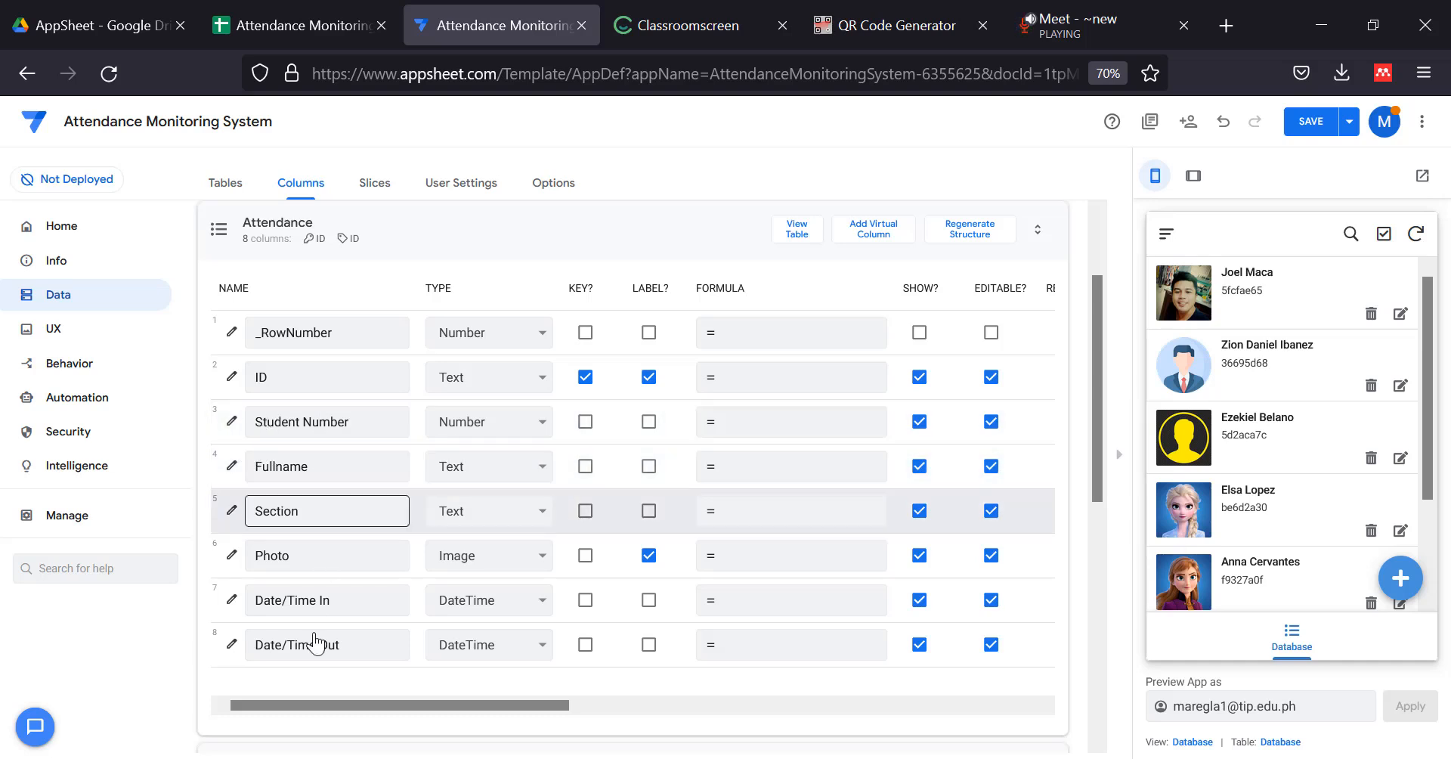
Review the search and scan settings of the Attendance columns and save the app.
left_click_drag(350, 705, 855, 679)
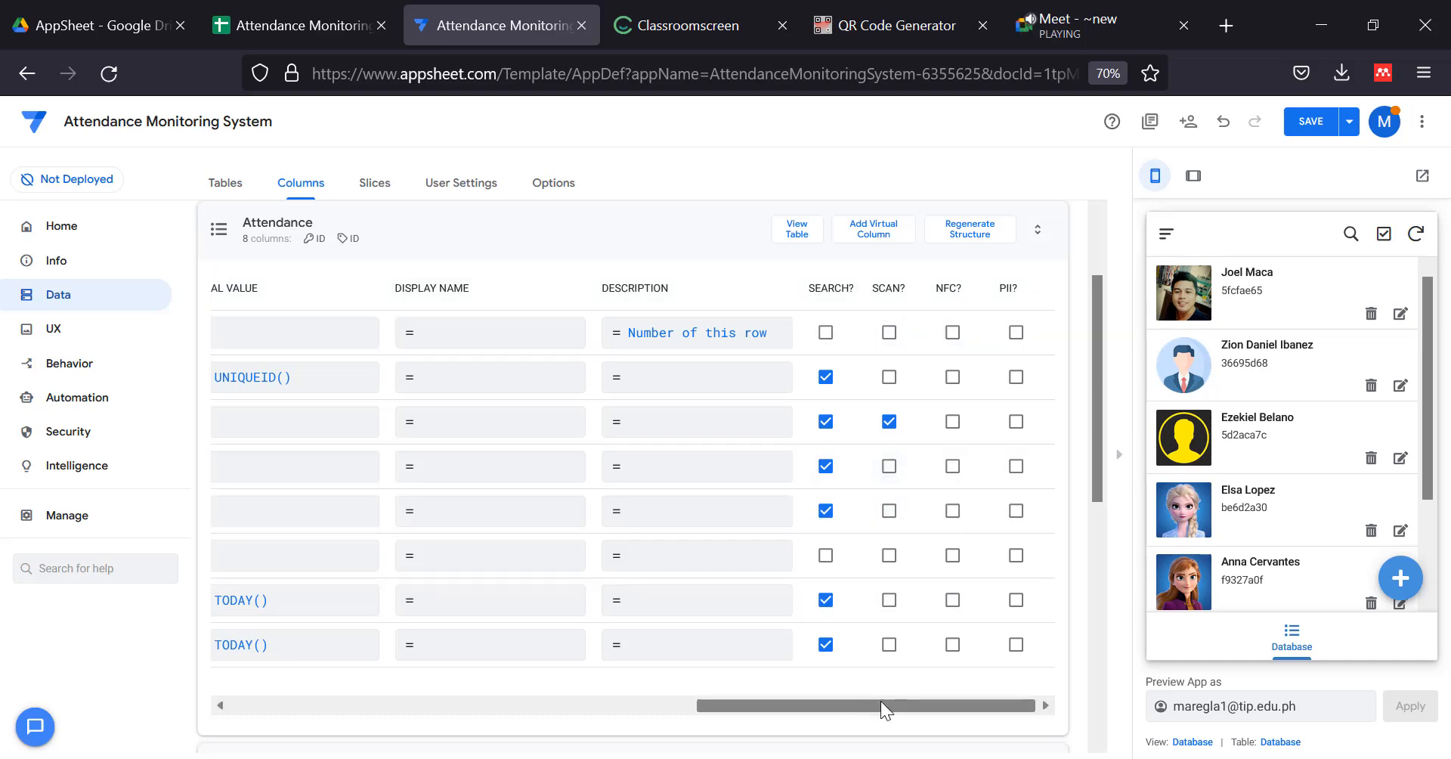
left_click_drag(881, 701, 355, 681)
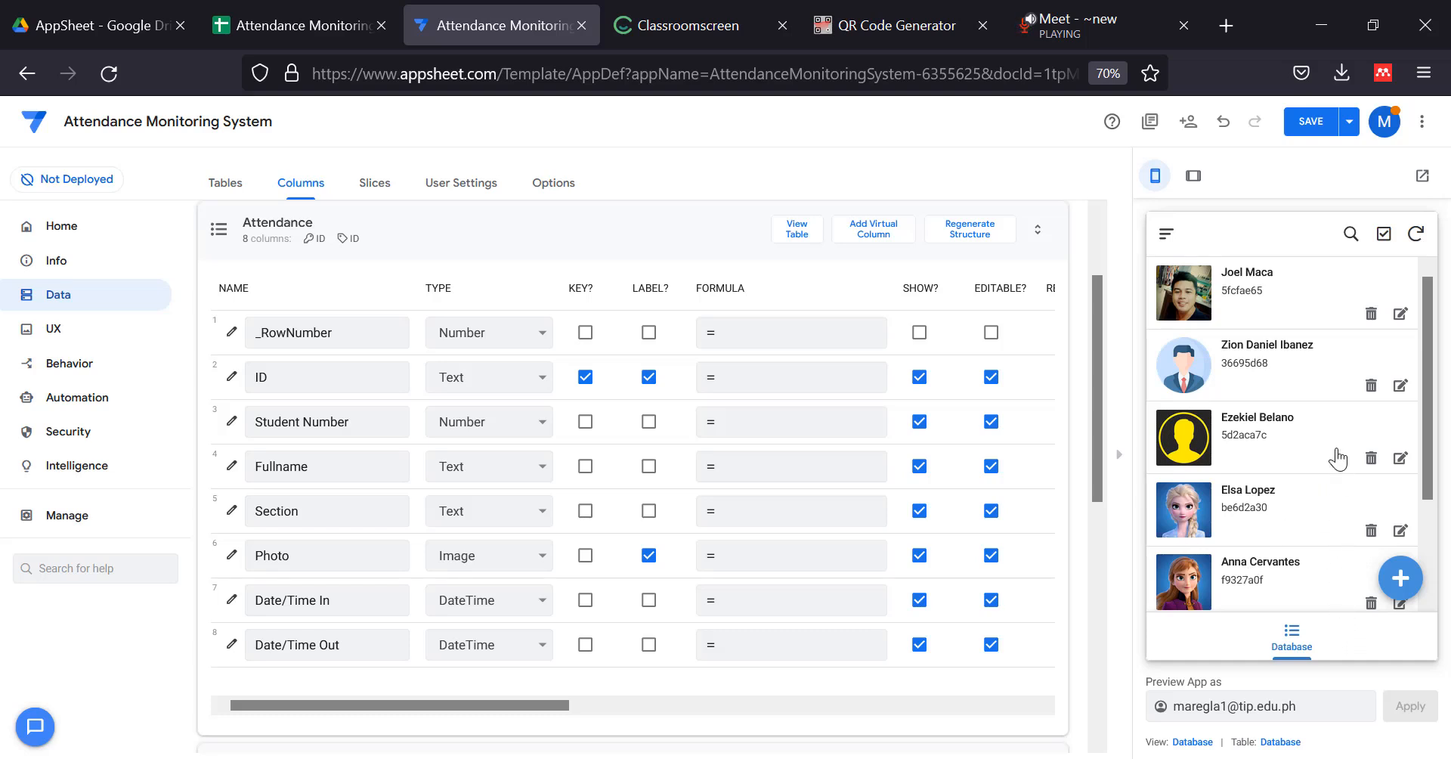
scroll(1338, 458, "down", 2)
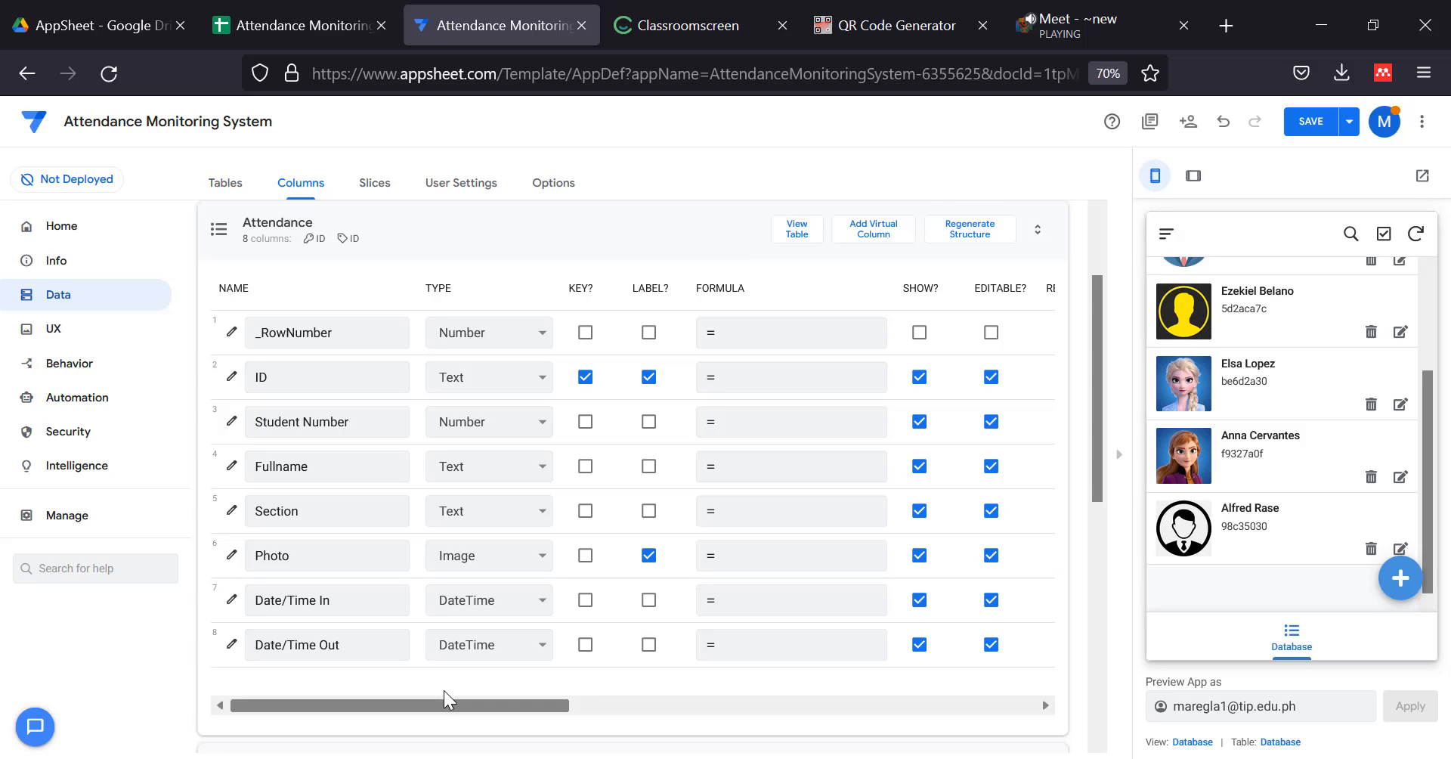
left_click(1305, 121)
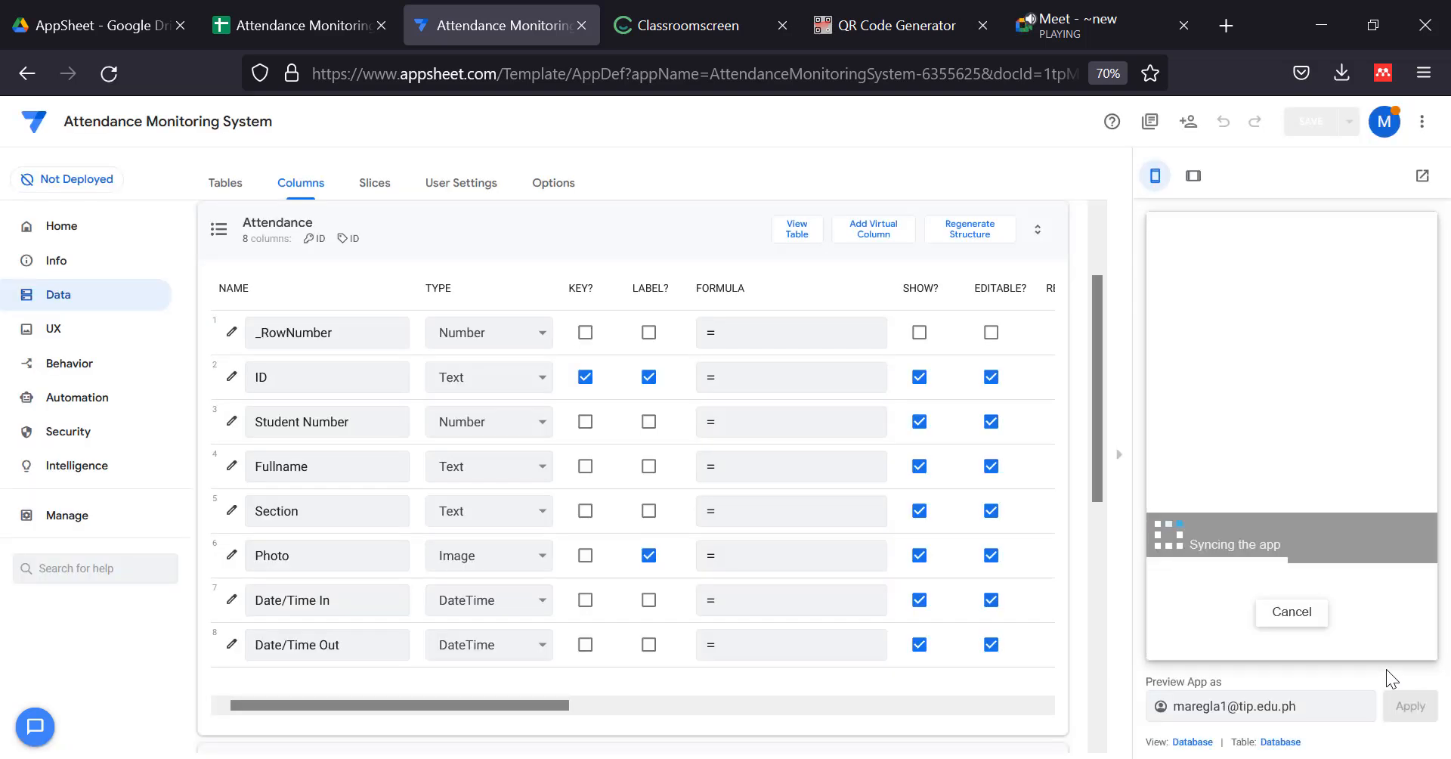
Open a new Attendance entry form in the app preview and minimize the QR code image window.
left_click(1360, 641)
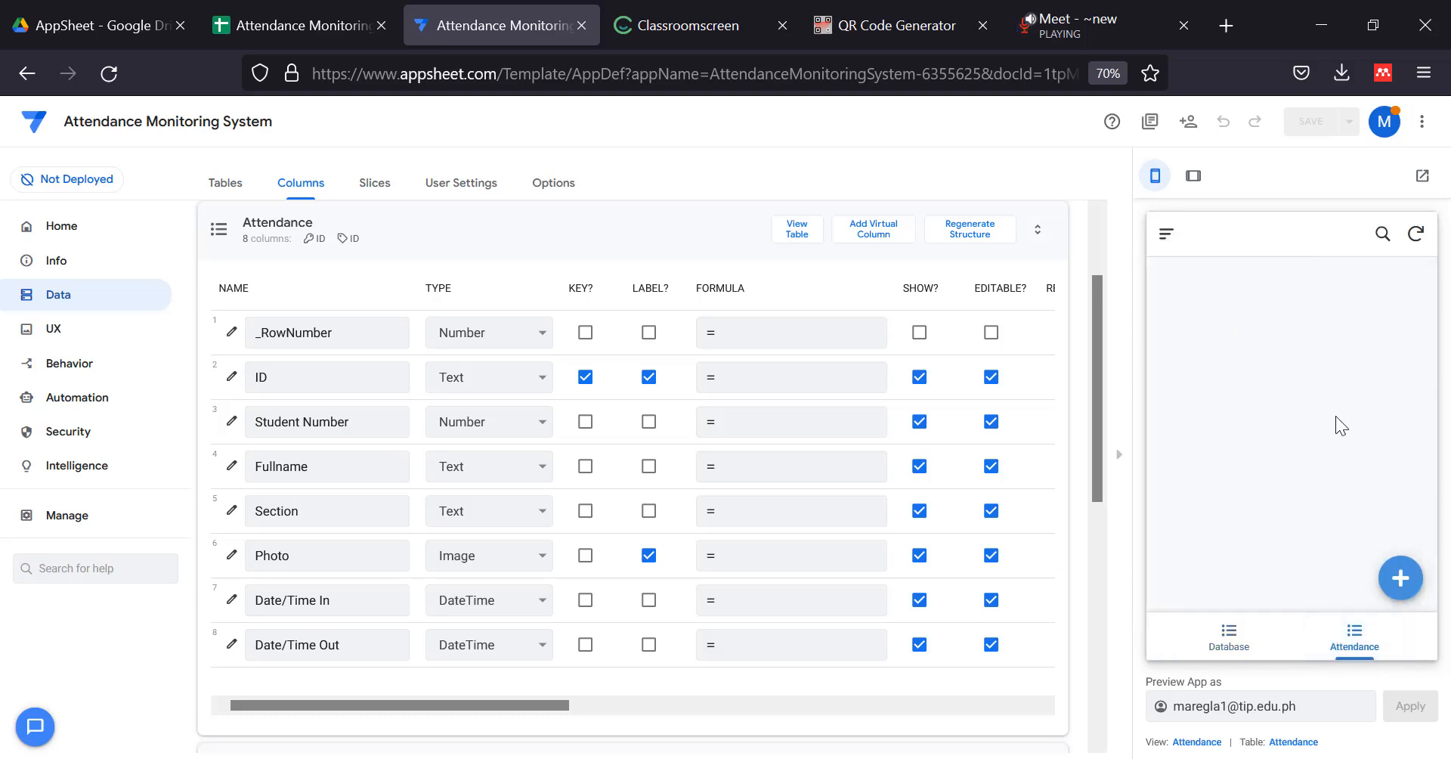
left_click(1400, 578)
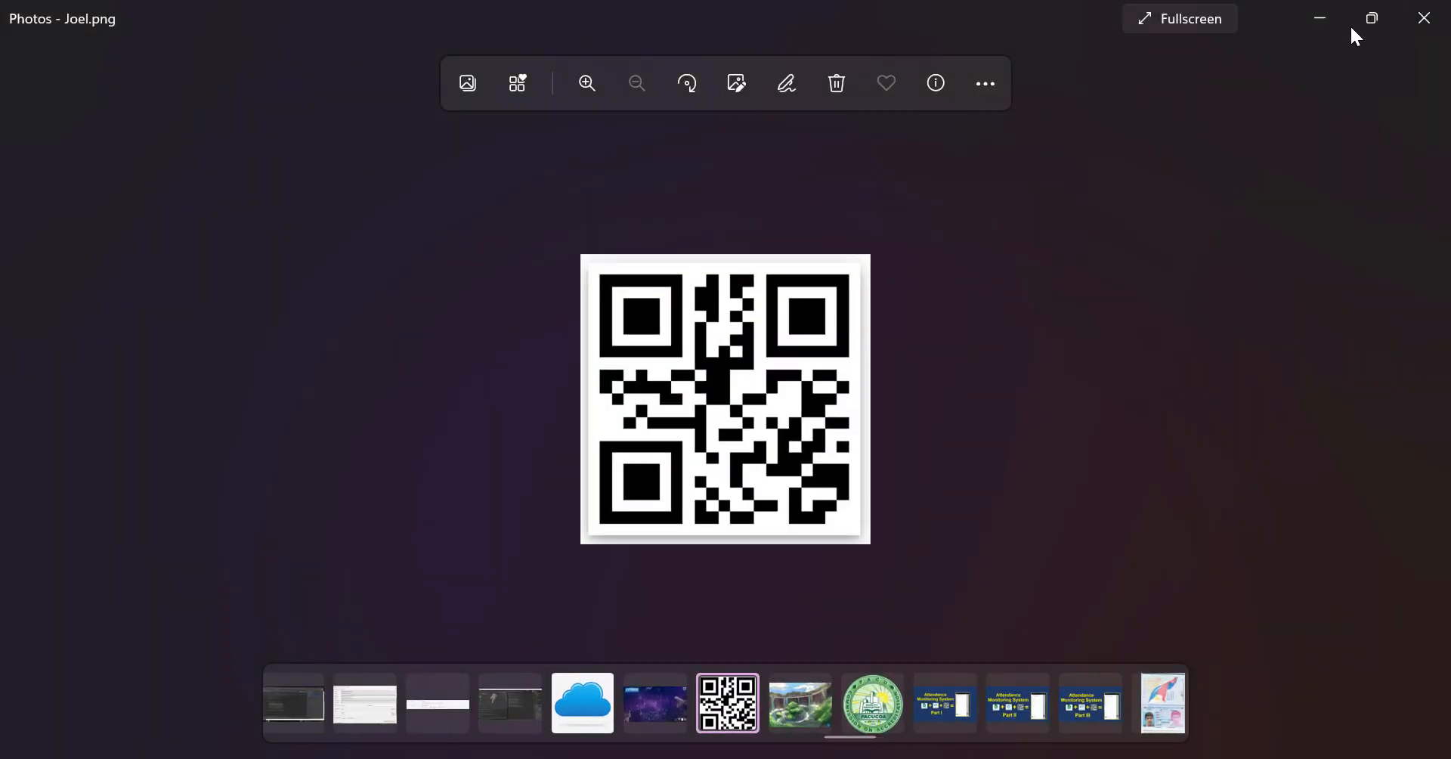
left_click(1323, 17)
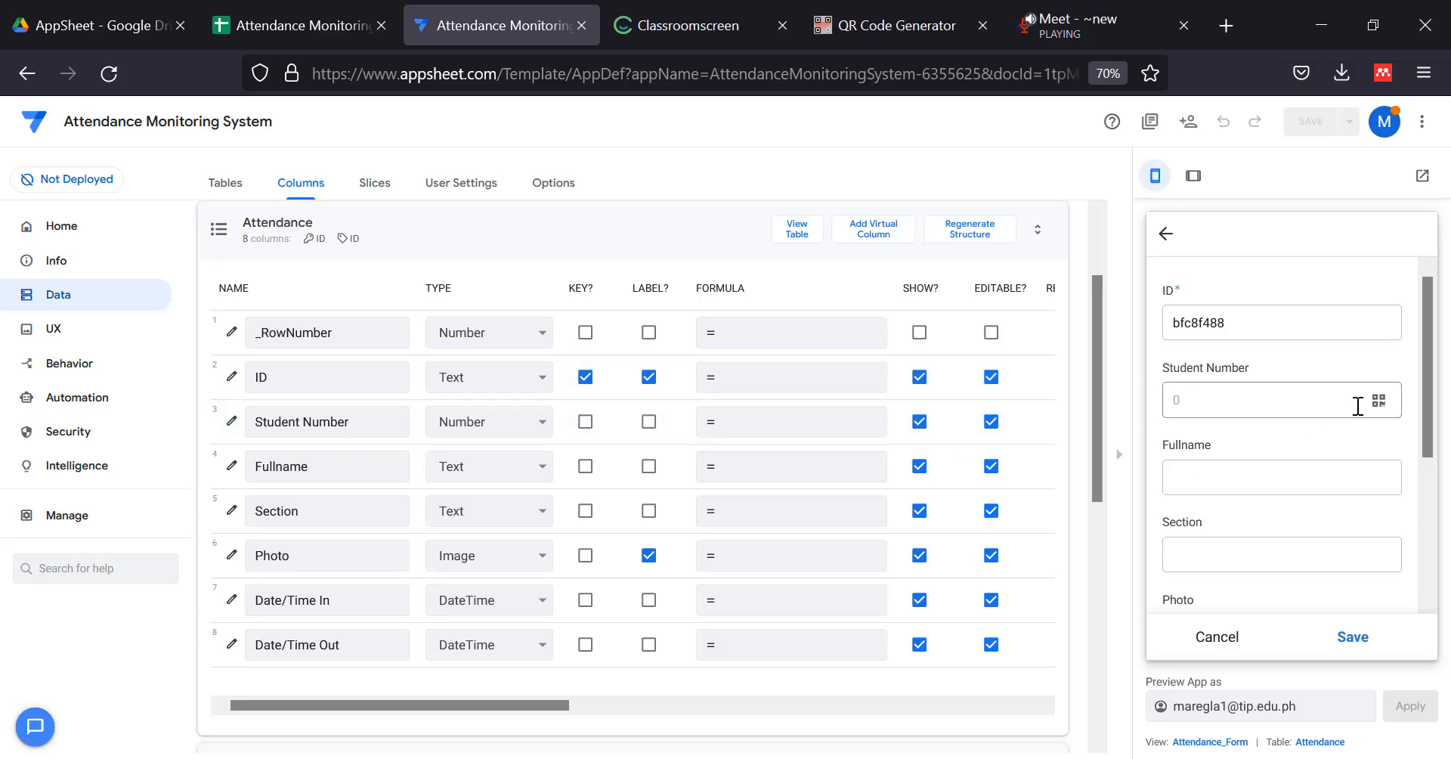
Switch to the Google Meet call and place the student's QR code image in a smaller window beside the shared phone screen.
left_click(1073, 23)
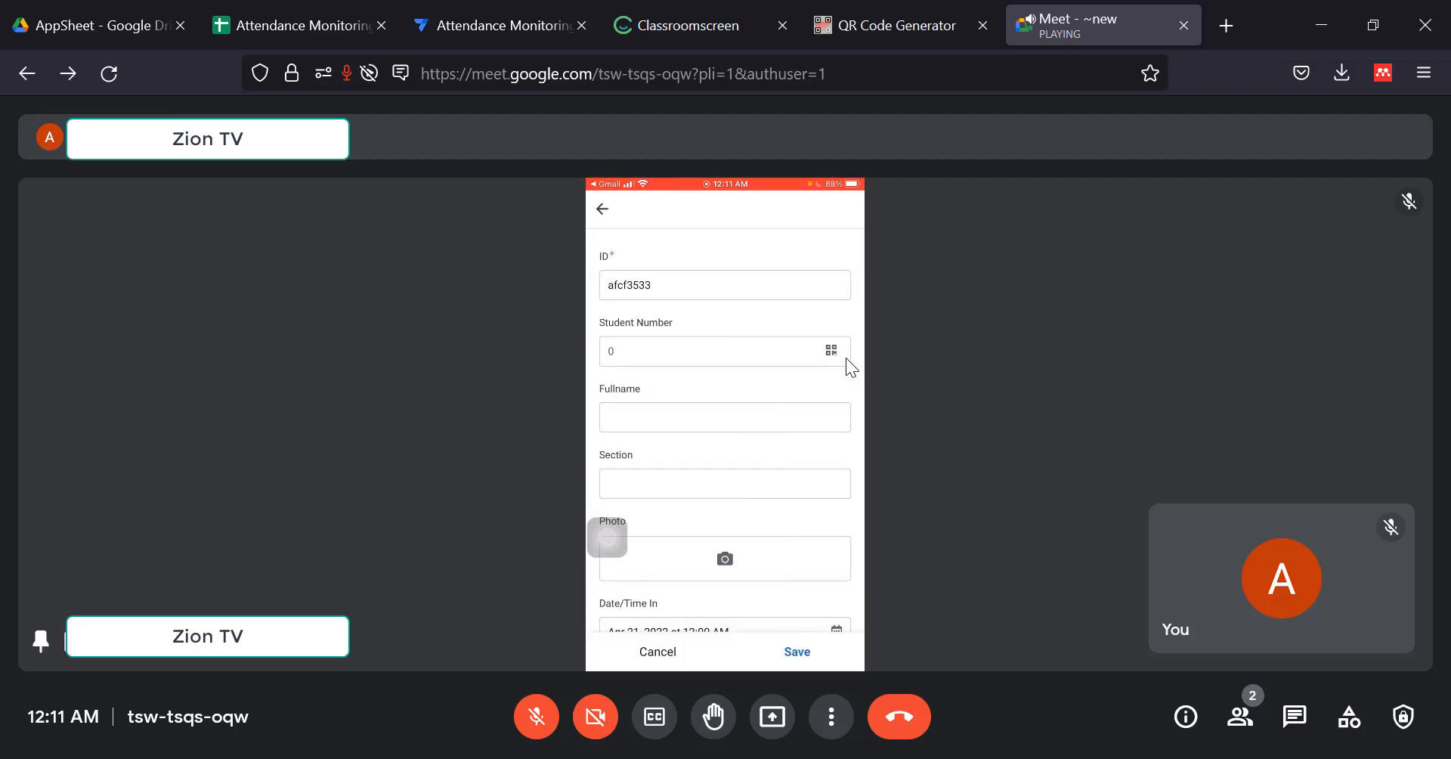
key("alt+Tab")
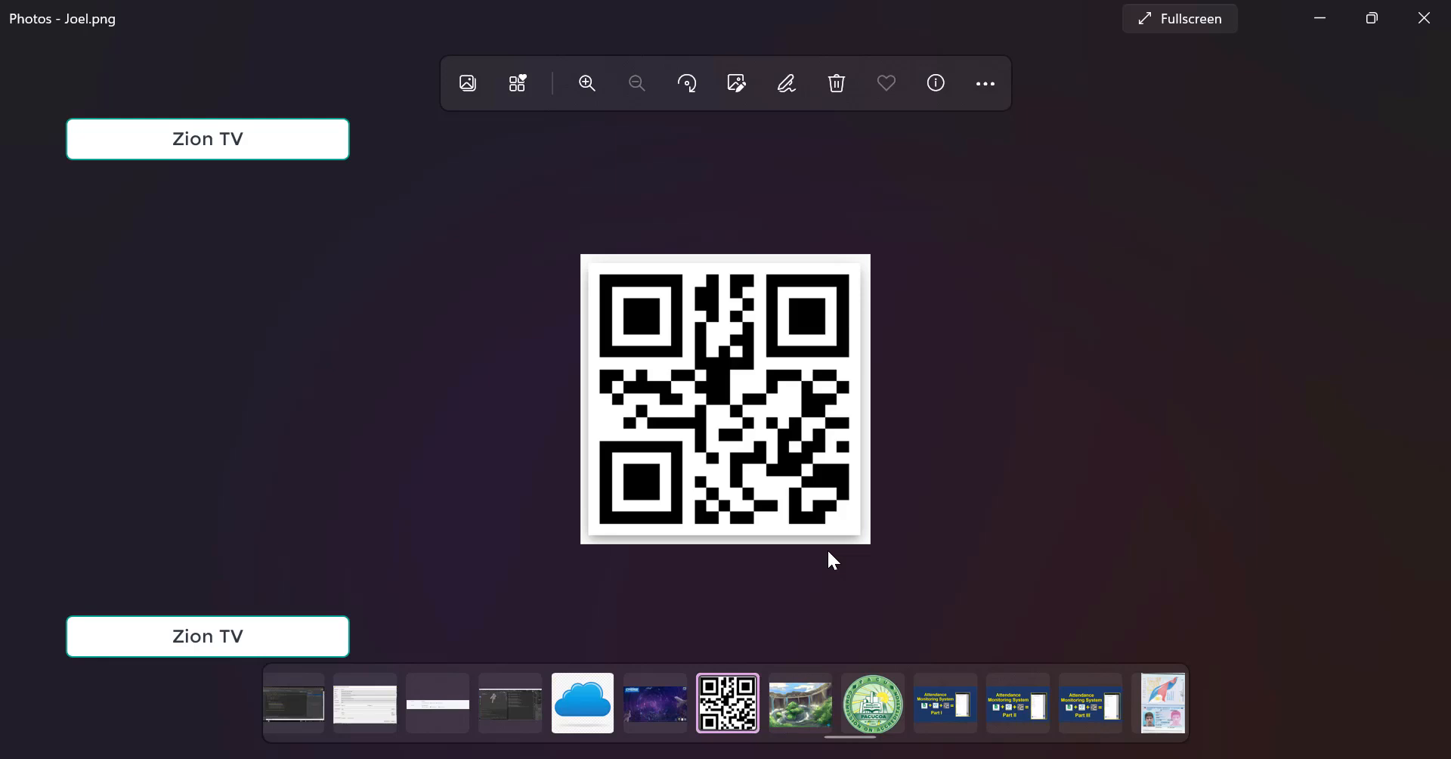
left_click(1381, 18)
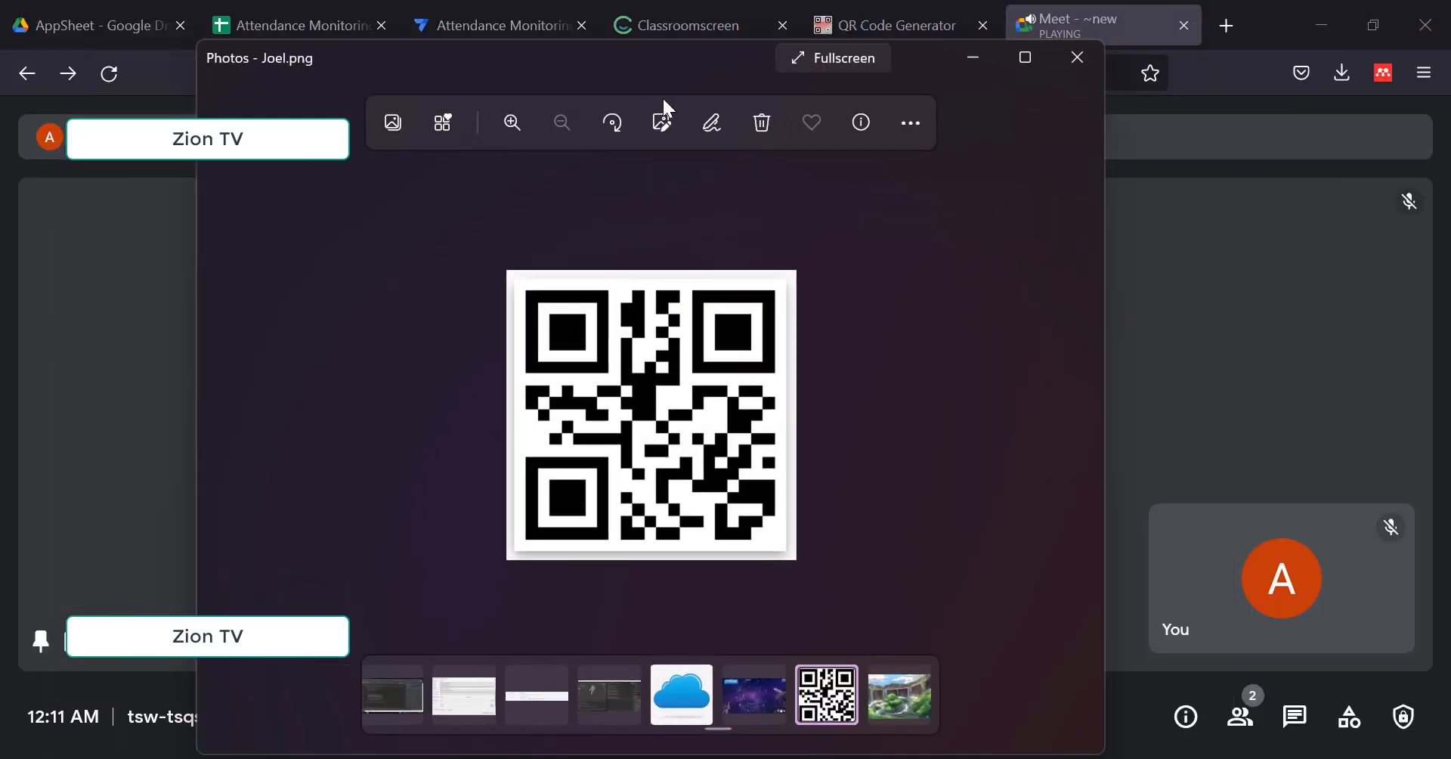
left_click_drag(664, 107, 1288, 194)
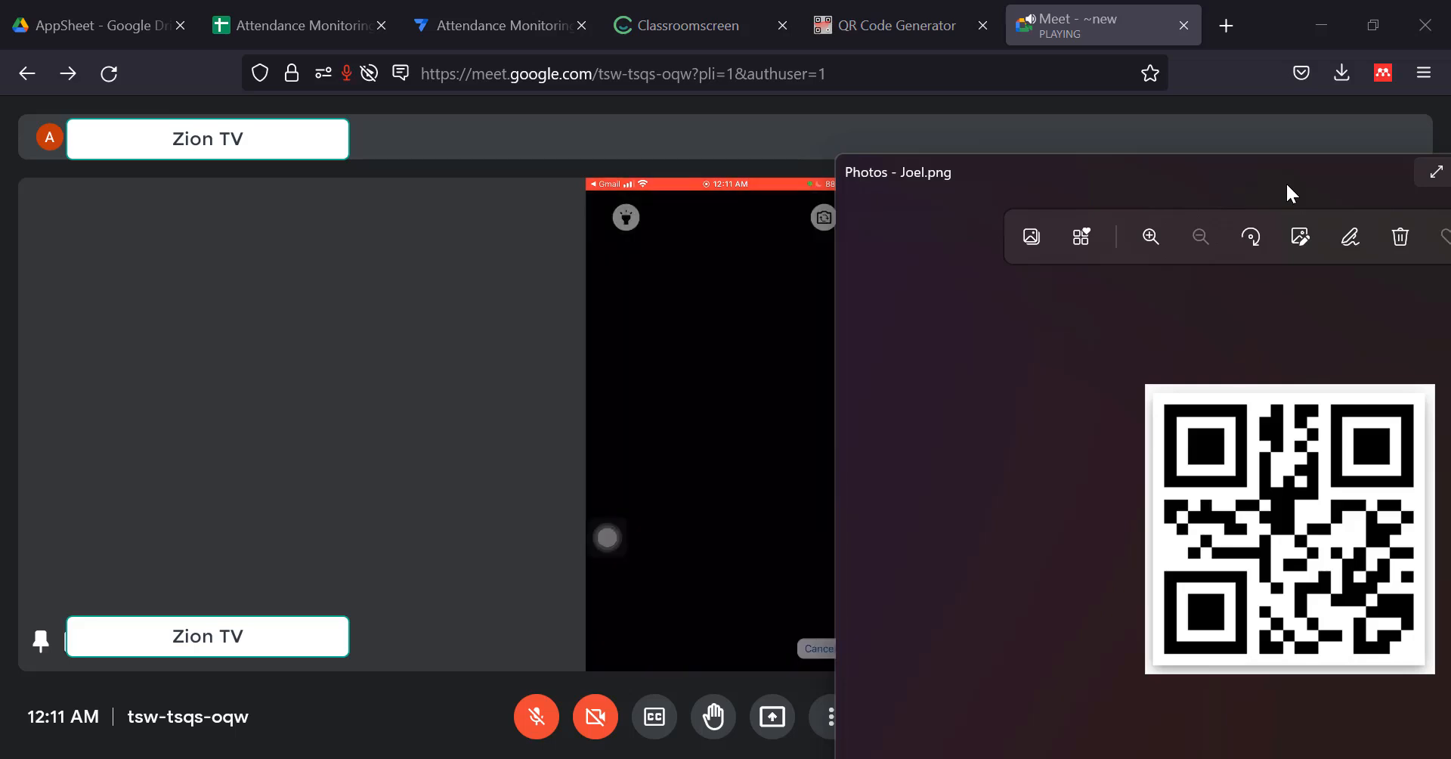
left_click_drag(1273, 179, 1286, 129)
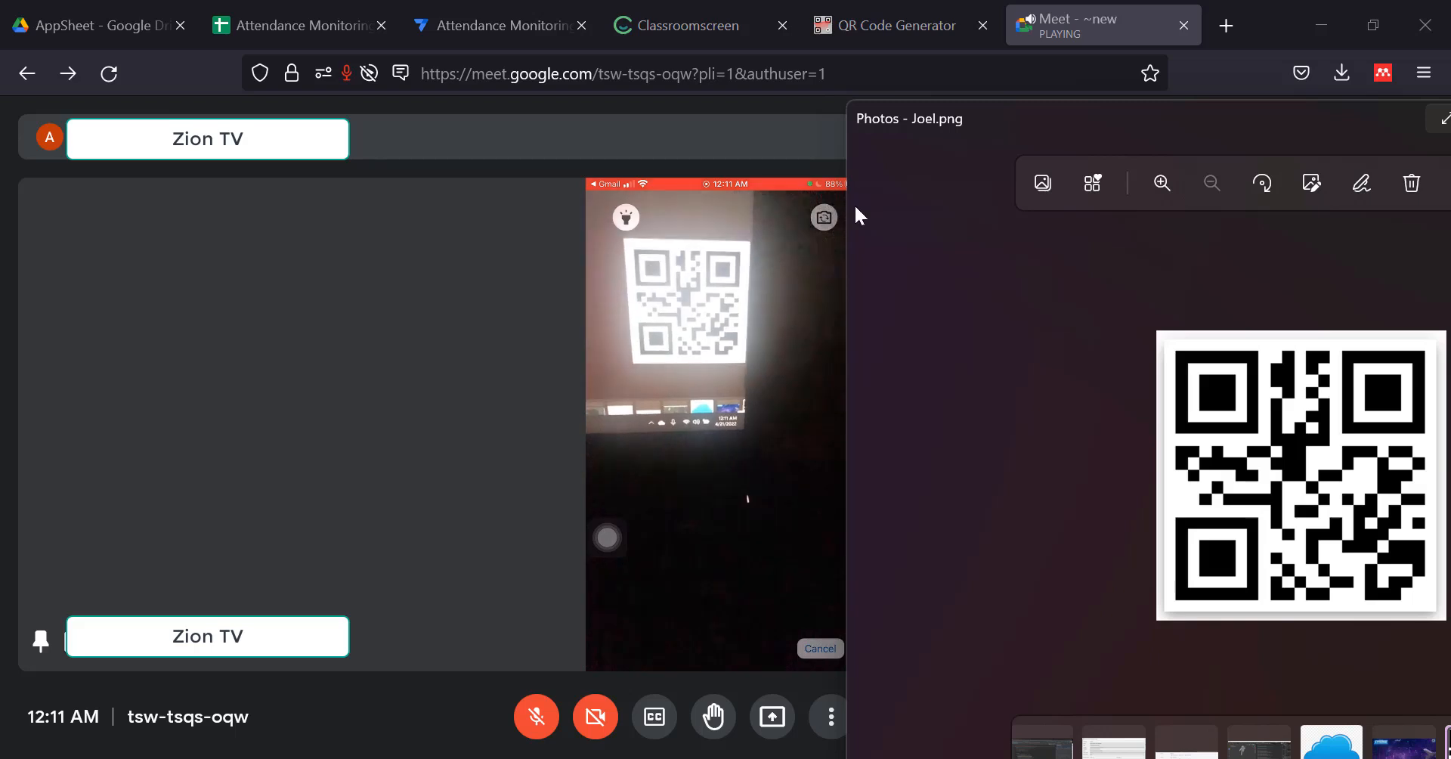
Bring the QR code image back up in Photos, narrow its window and move it clear of the shared phone screen.
key("Left")
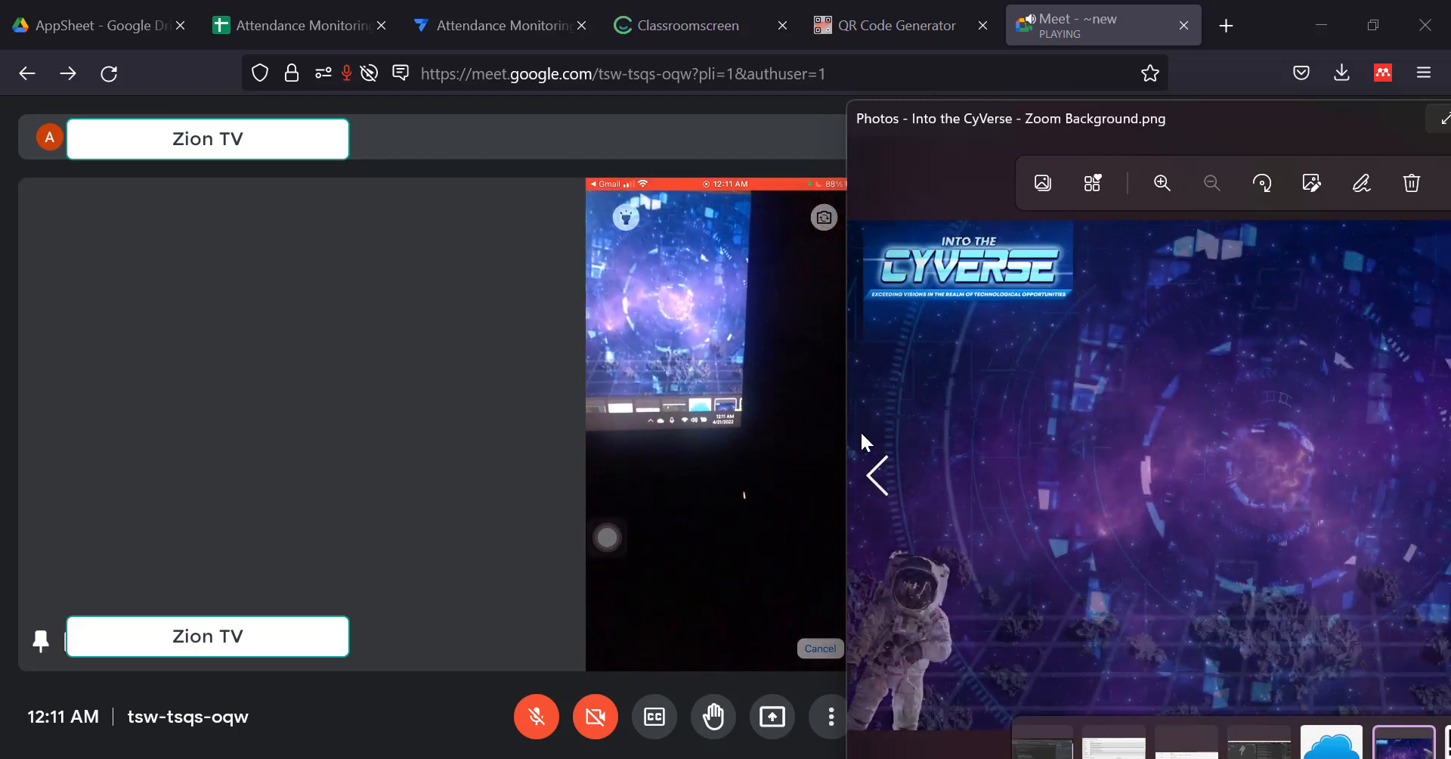
left_click(880, 477)
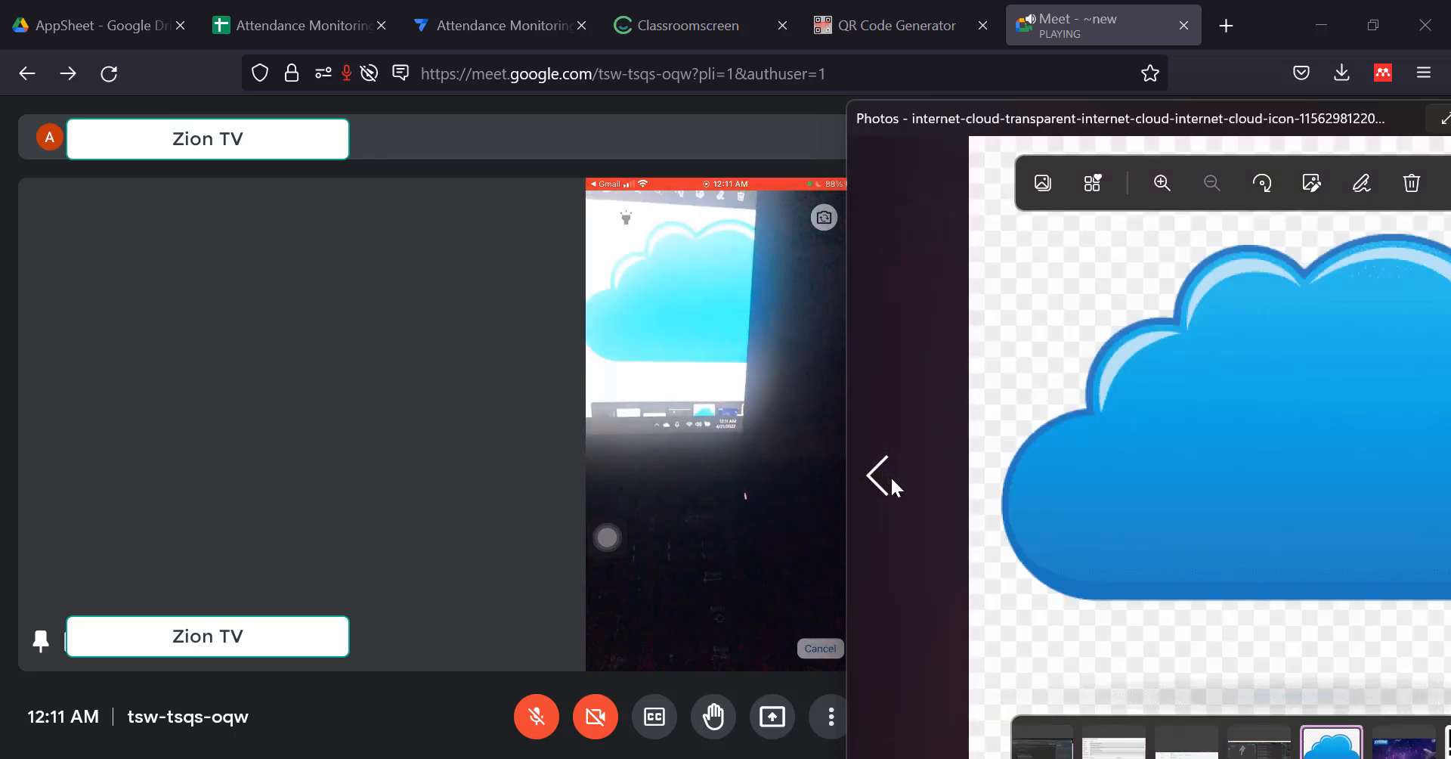
left_click_drag(986, 122, 546, 133)
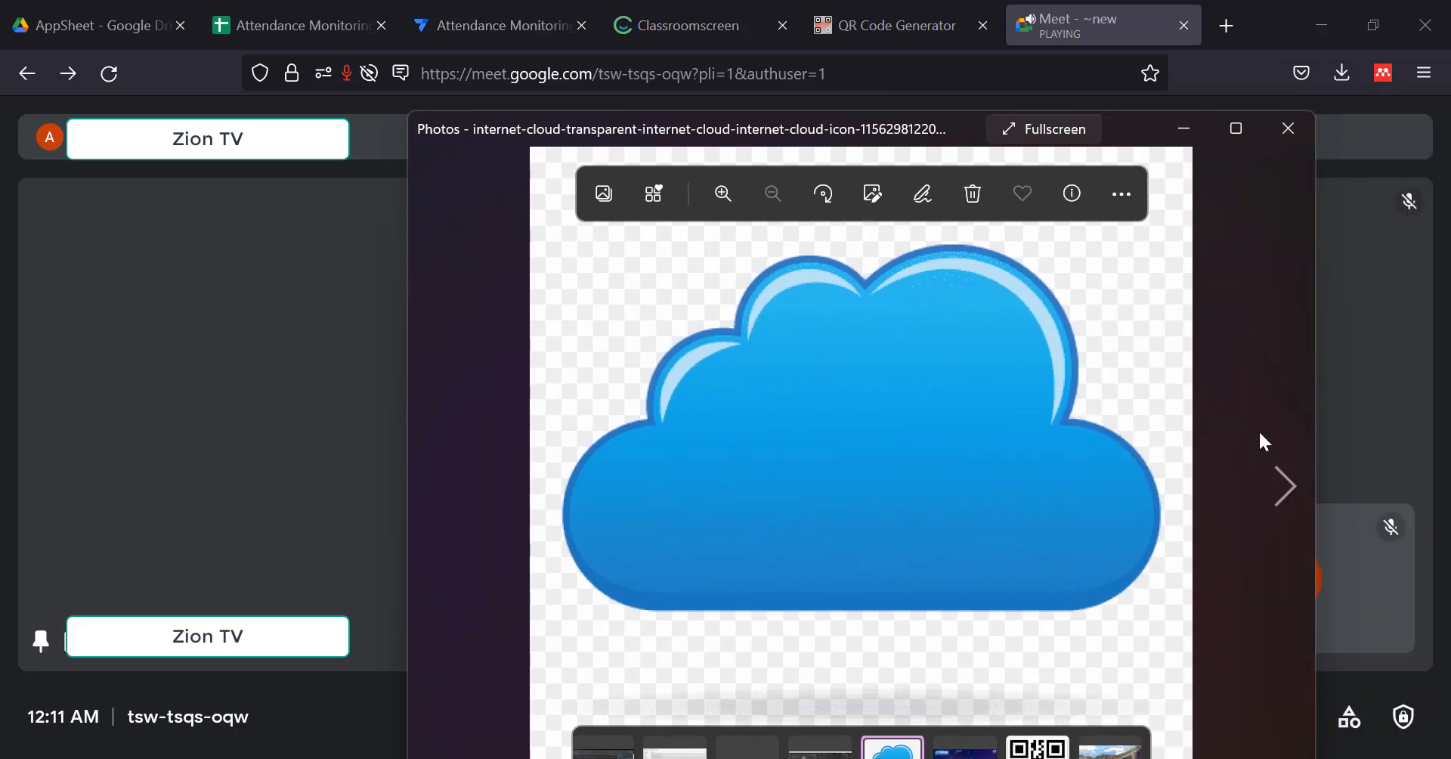
left_click(1284, 486)
left_click(1285, 486)
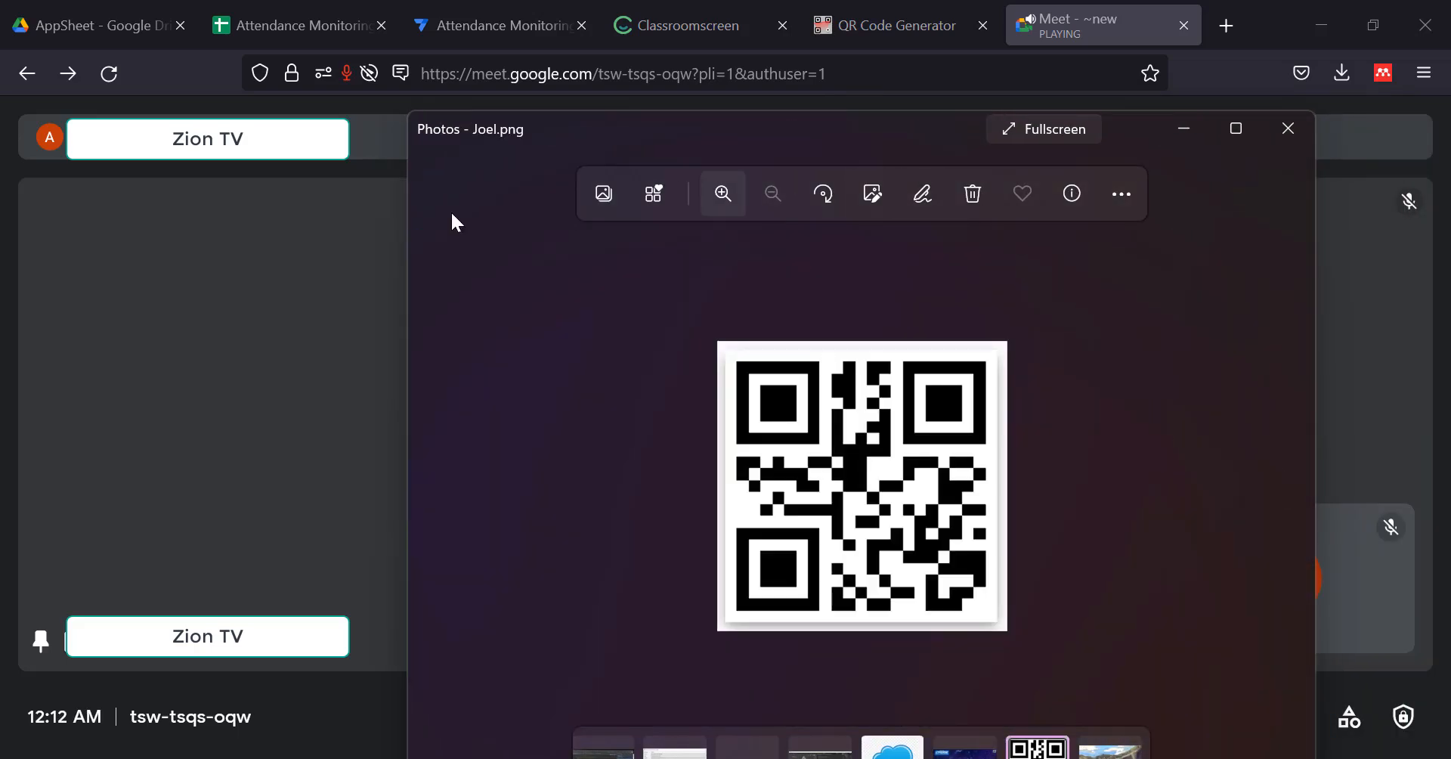
left_click_drag(405, 191, 892, 218)
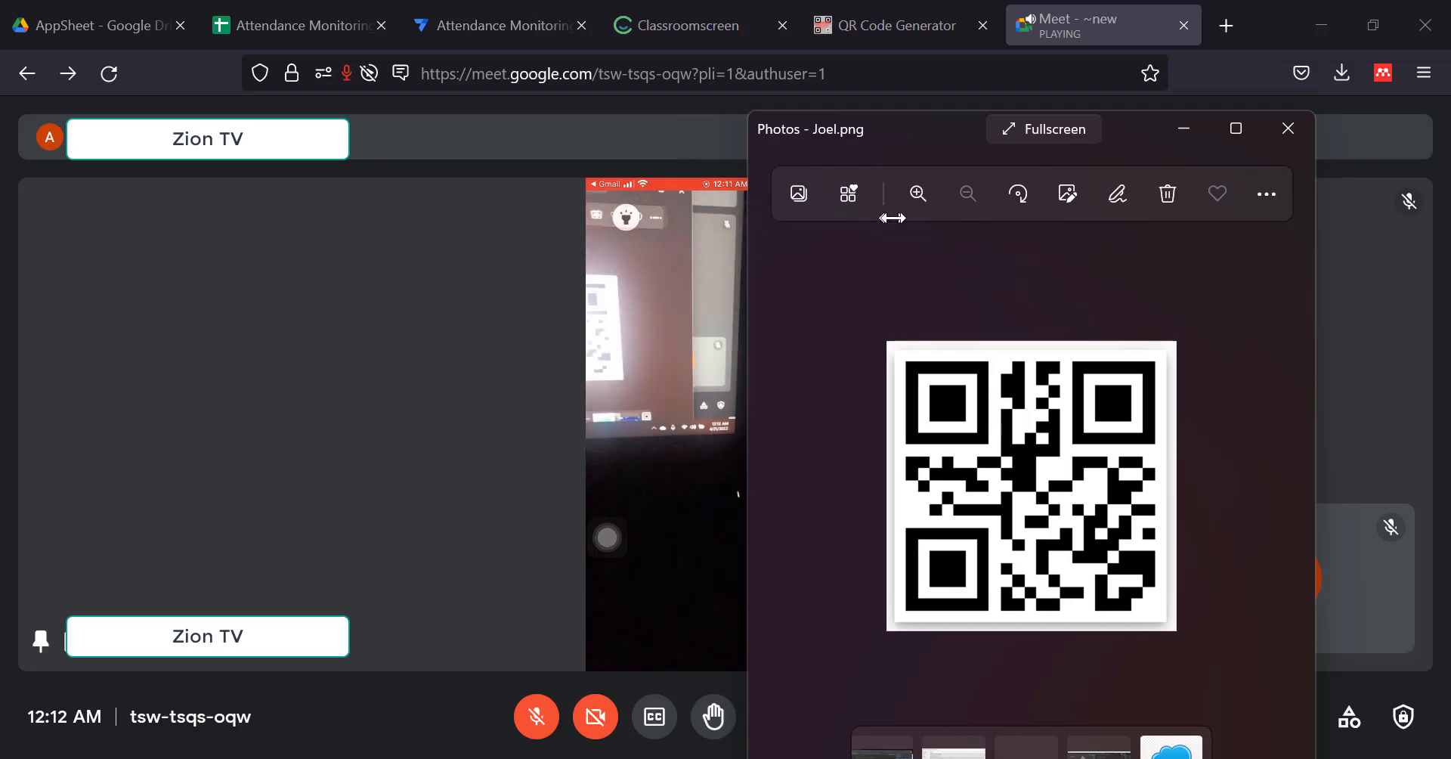
left_click_drag(915, 138, 1088, 106)
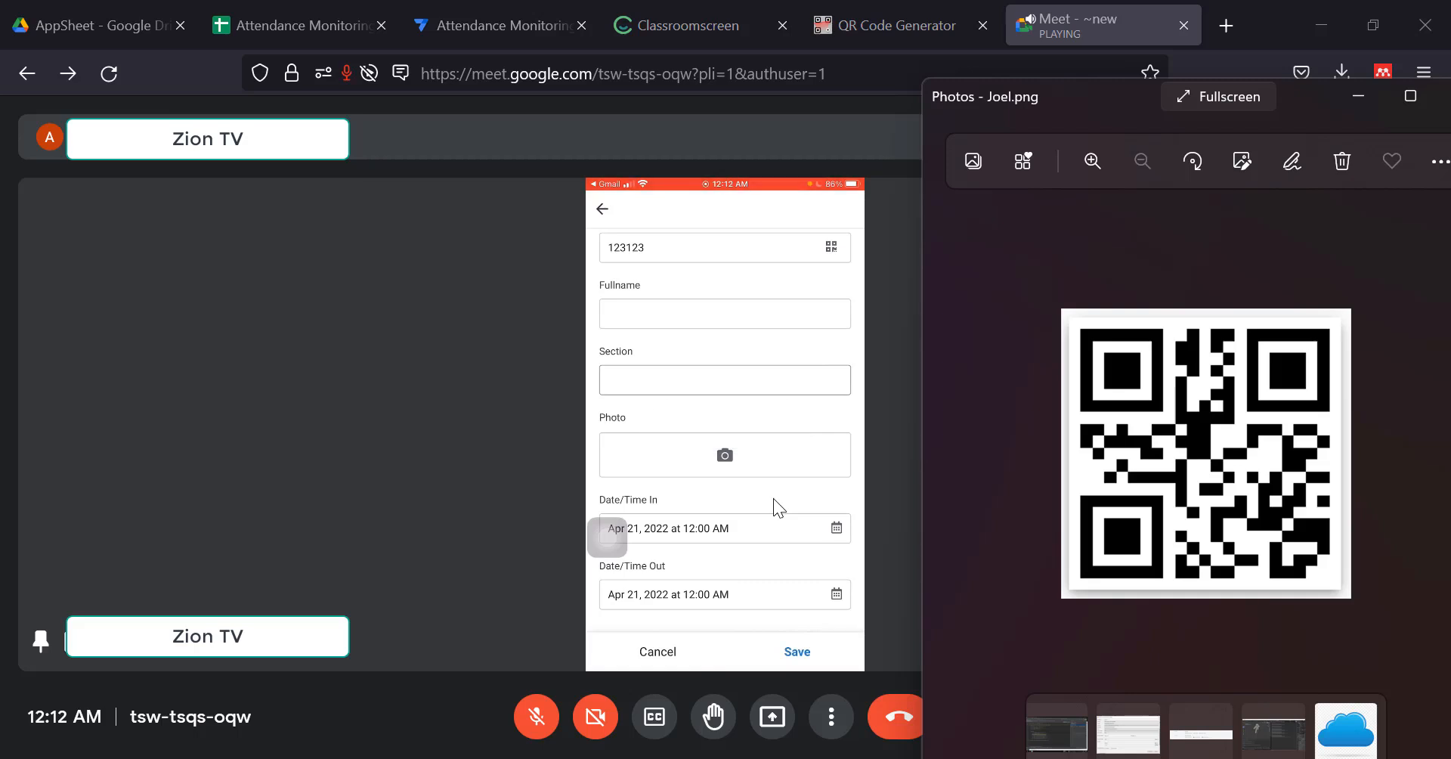
Examine the Attendance worksheet's column headings in Google Sheets and return to the AppSheet editor.
left_click(301, 26)
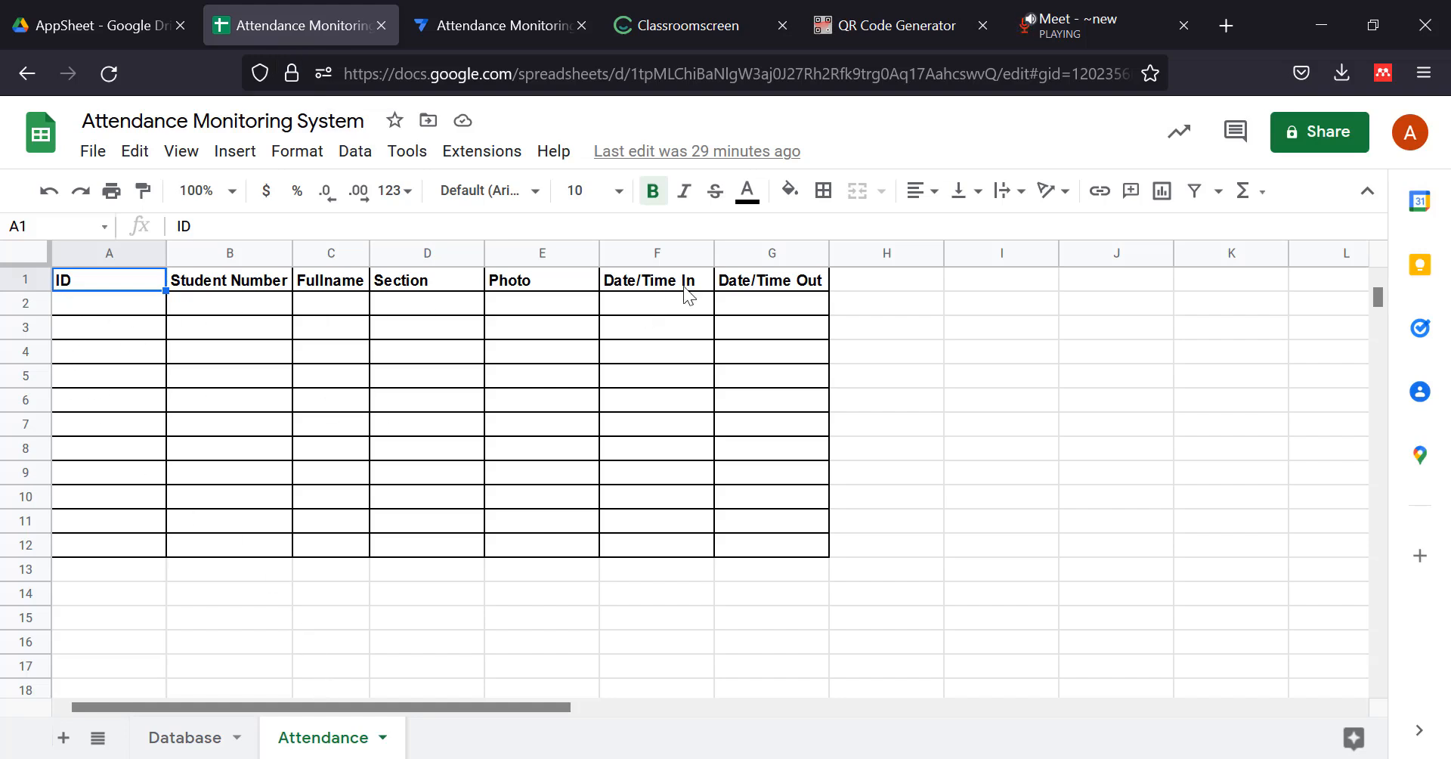
left_click(498, 33)
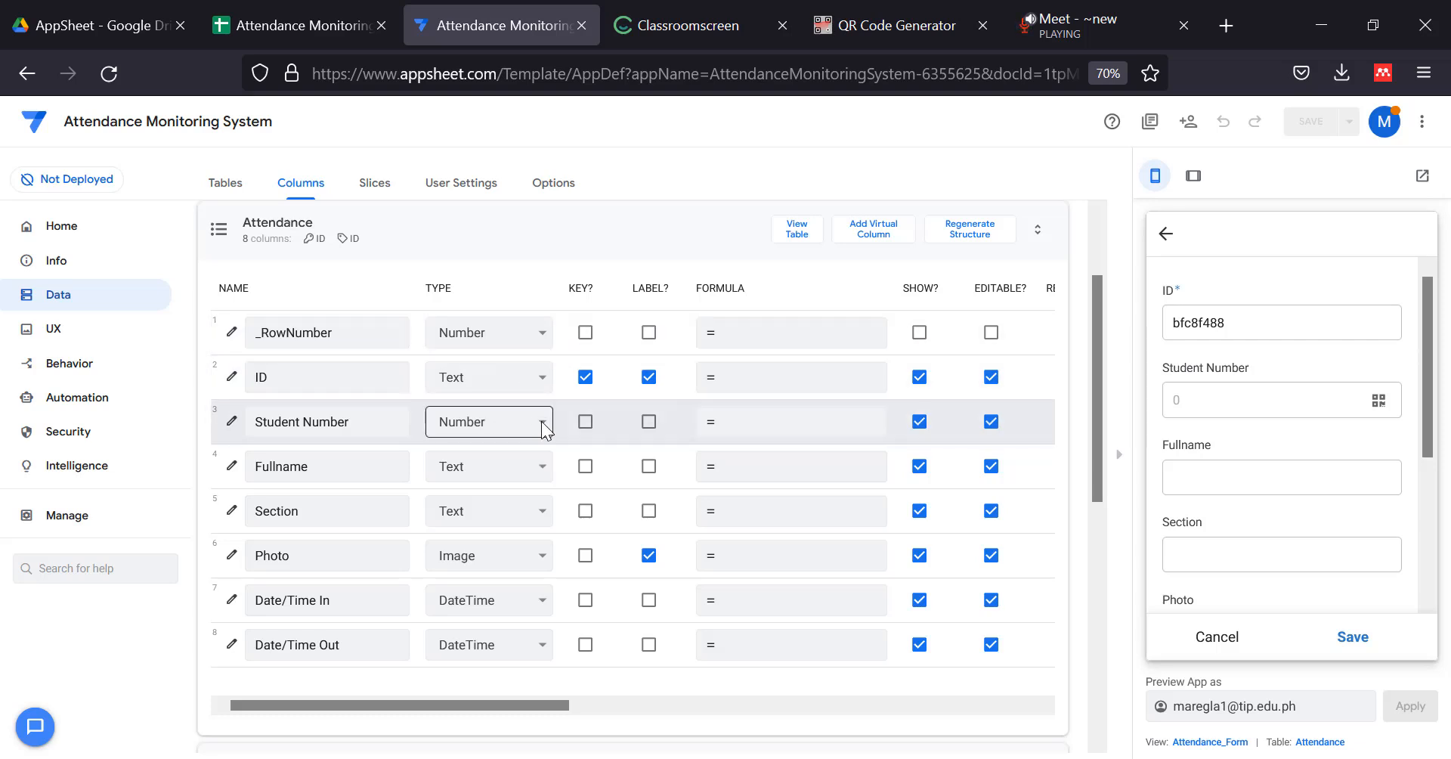
Change the data type of the Attendance table's Student Number column to Ref.
left_click(544, 428)
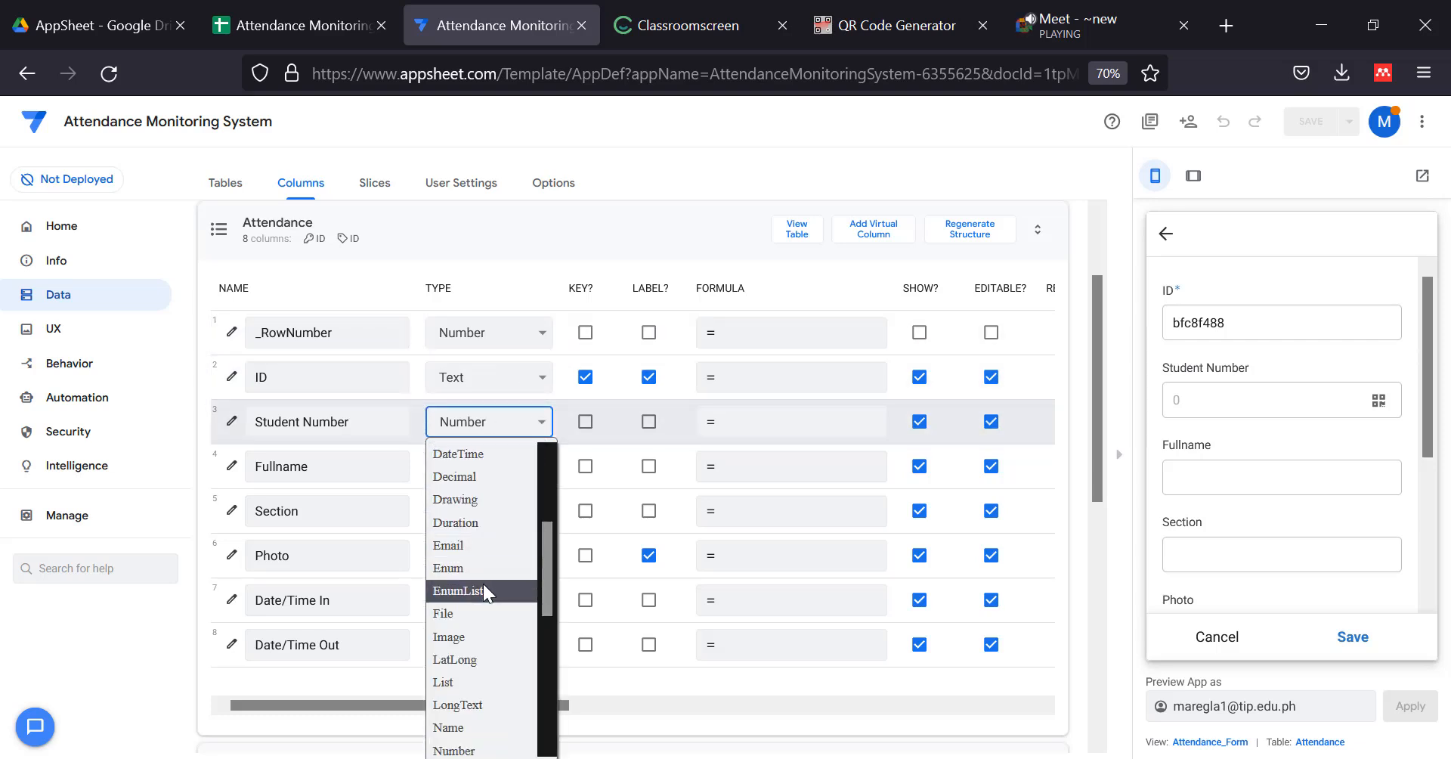
scroll(491, 601, "down", 4)
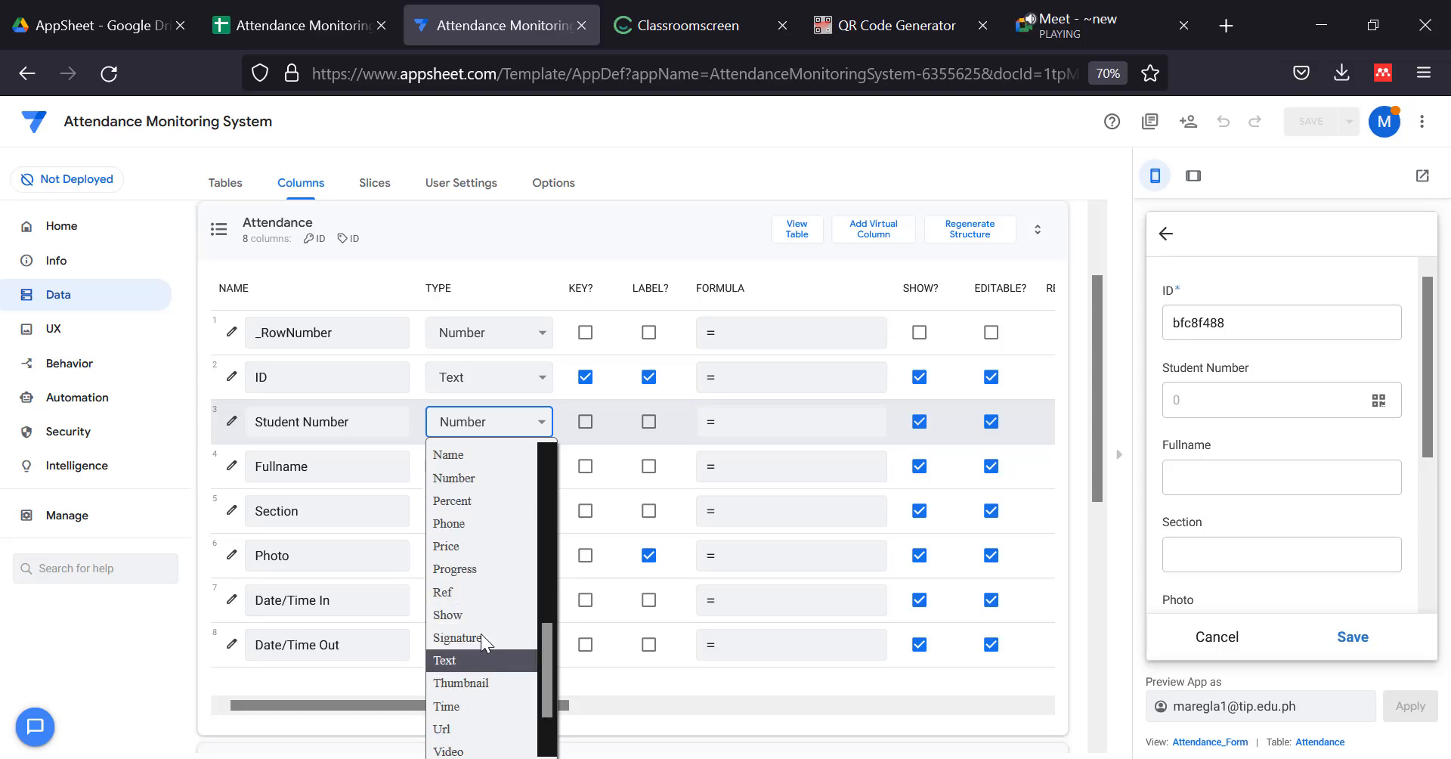
scroll(478, 654, "down", 1)
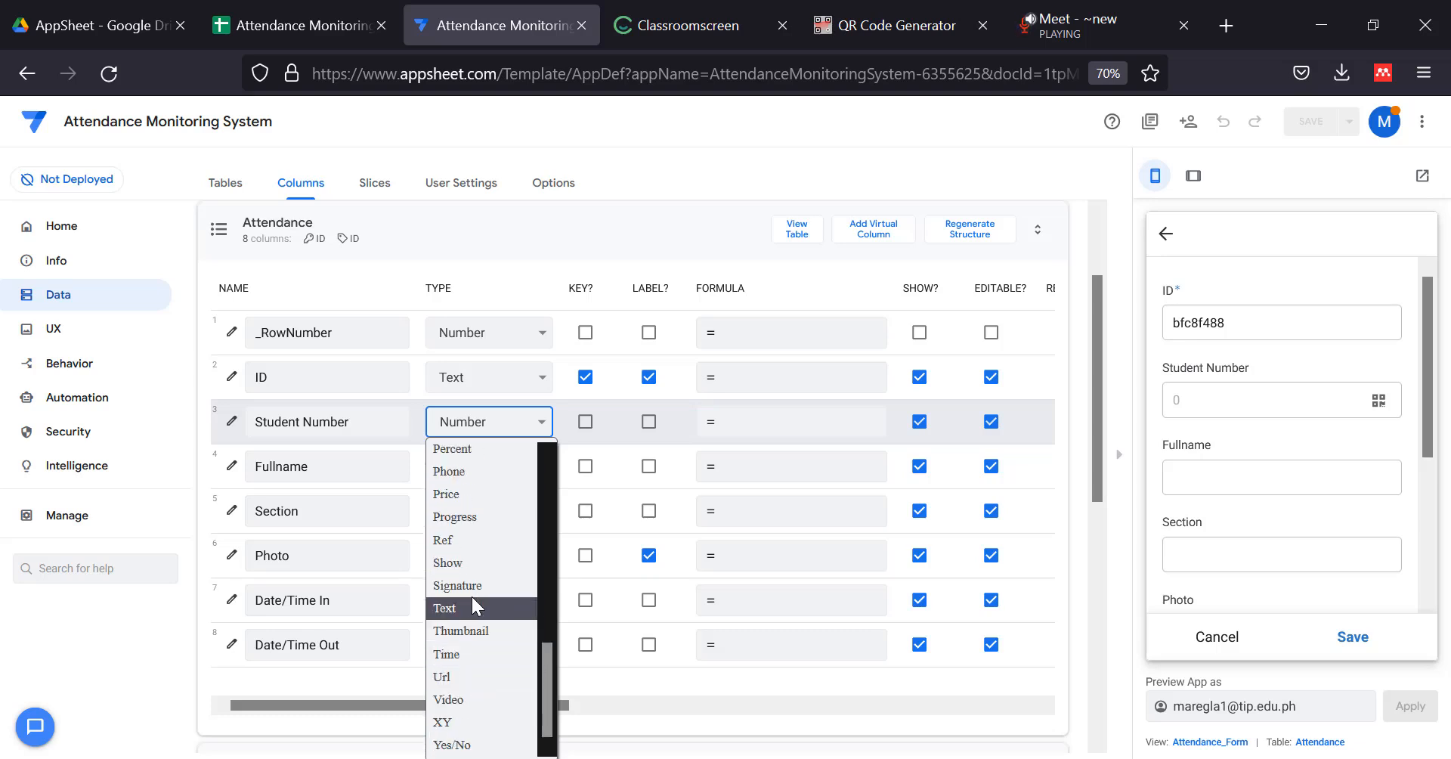
left_click(464, 545)
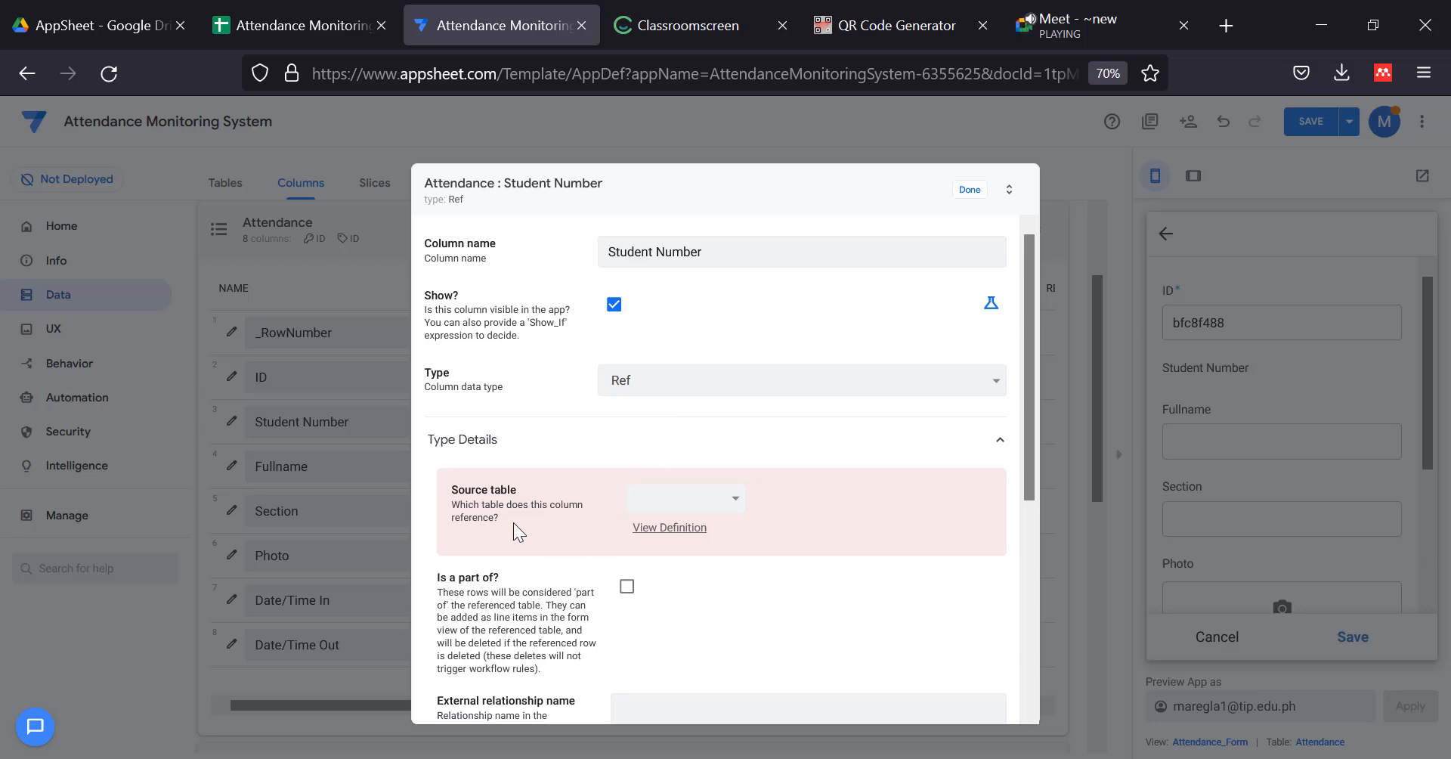
Set Database as the source table of the Student Number reference and finish editing the column.
left_click(713, 500)
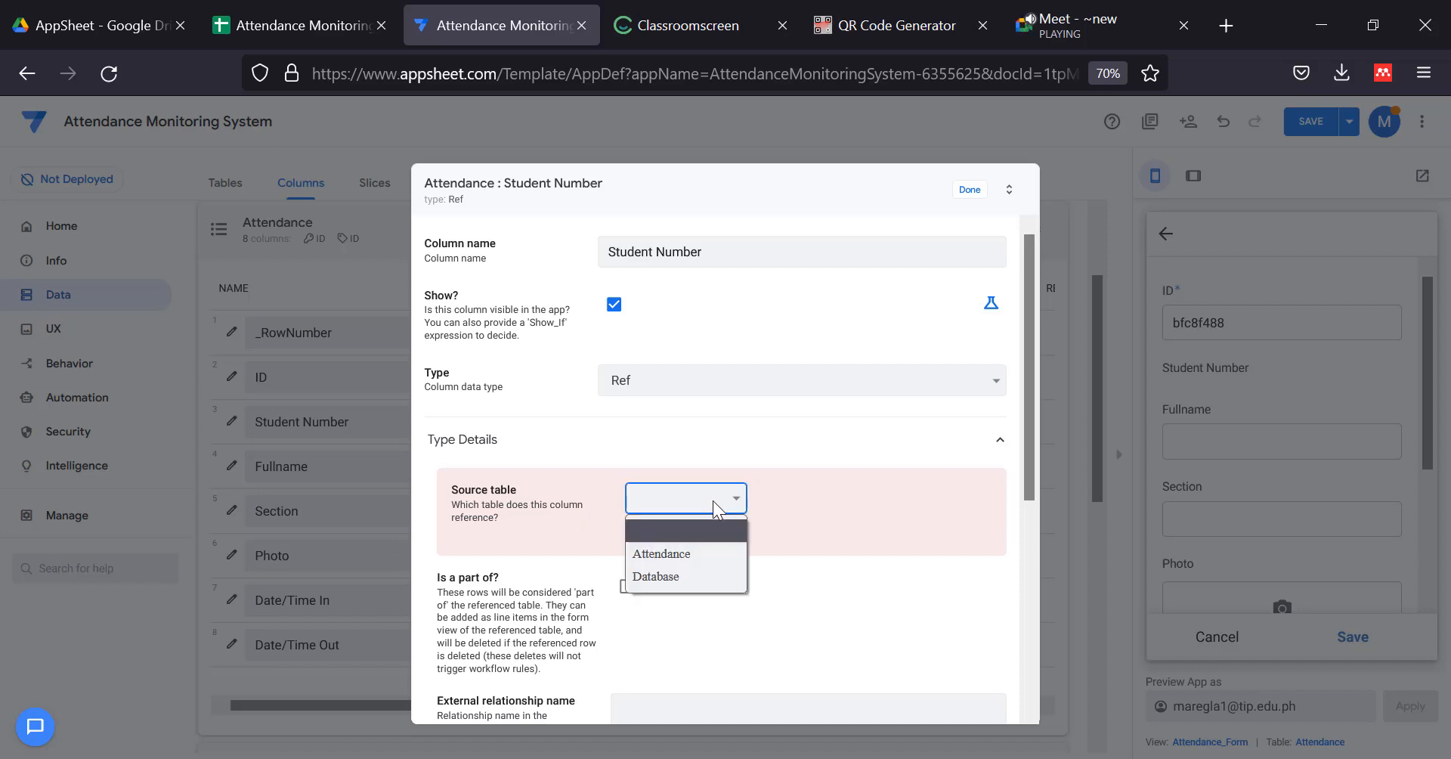
left_click(670, 574)
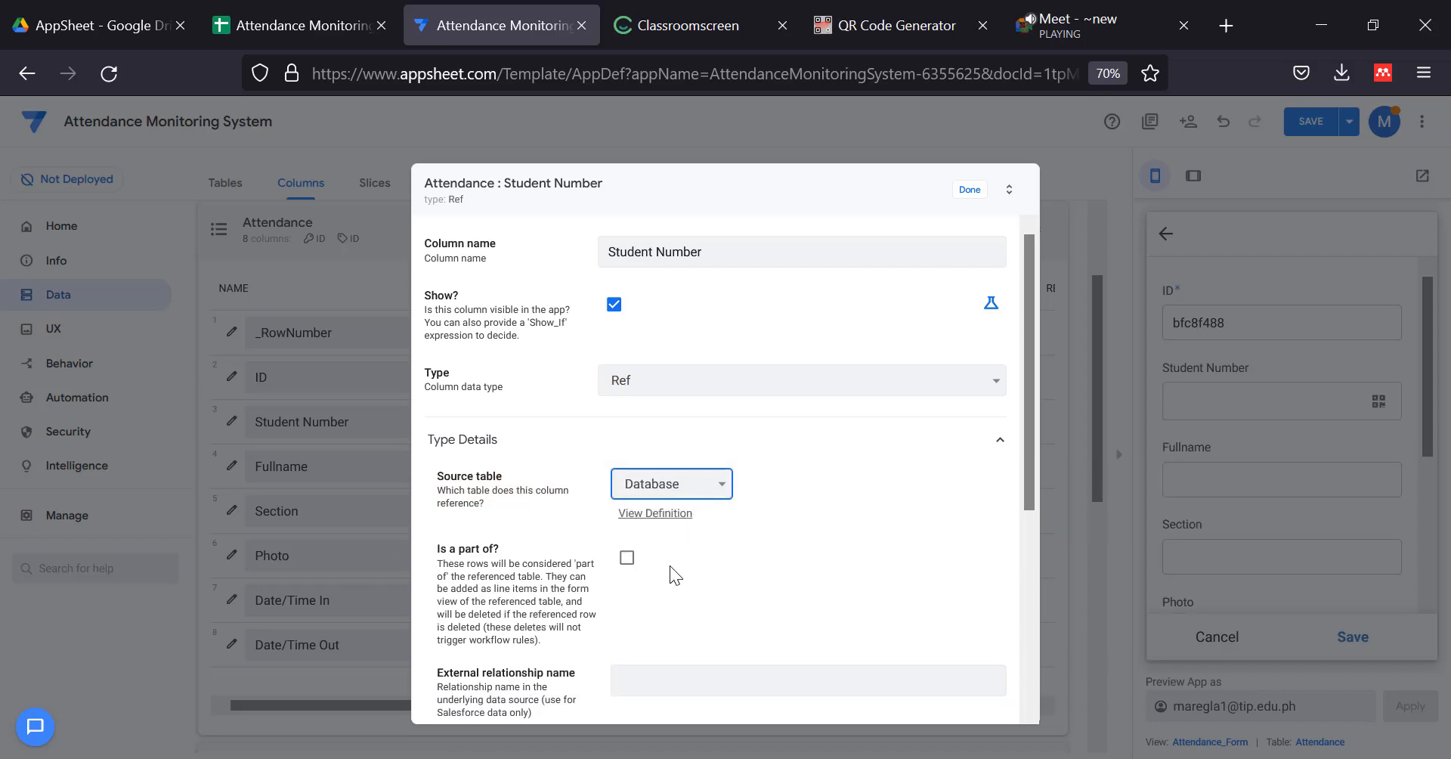
scroll(684, 535, "down", 1)
scroll(753, 573, "down", 1)
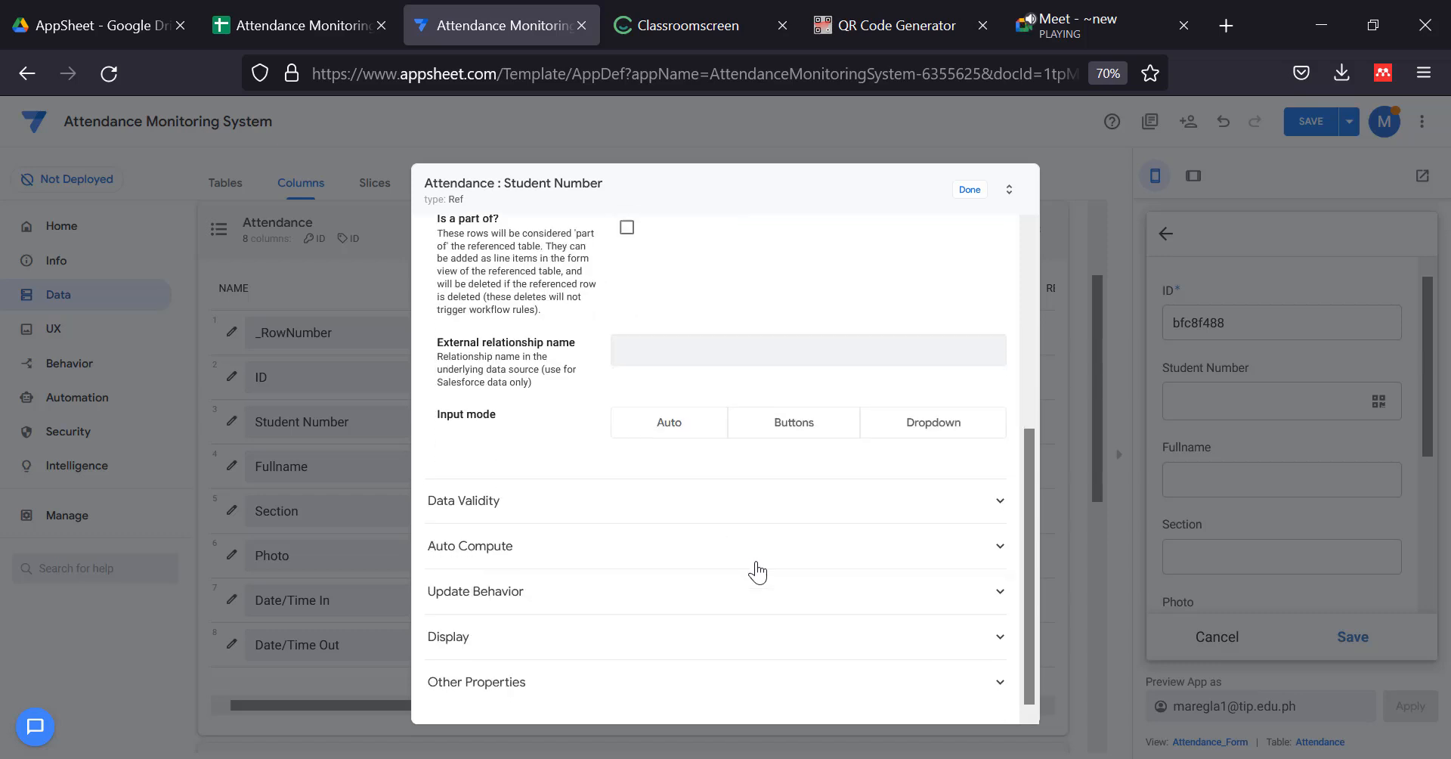
scroll(1007, 434, "up", 5)
left_click(967, 191)
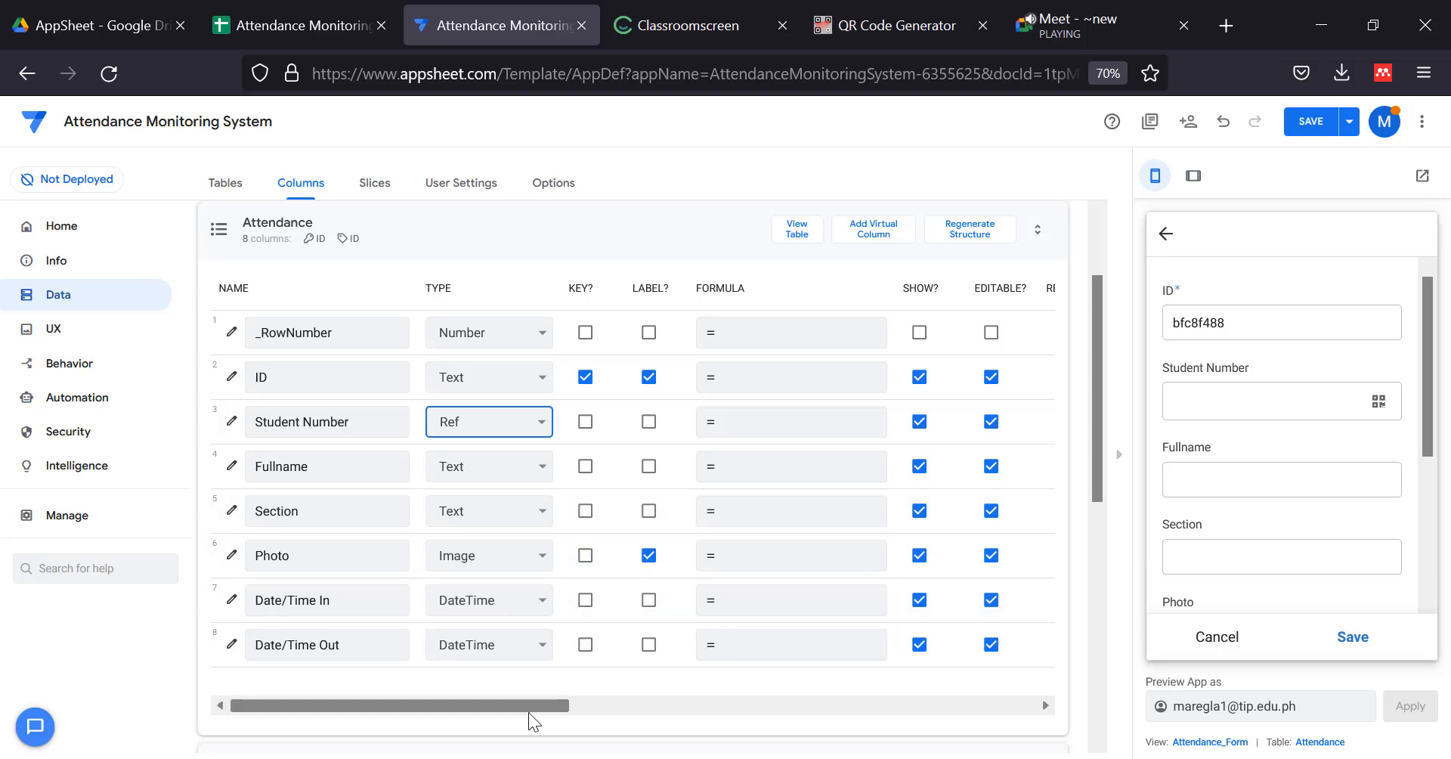
Set the app formula of the Attendance table's ID column to [Student Number].[ID] and save it.
left_click_drag(529, 712, 663, 681)
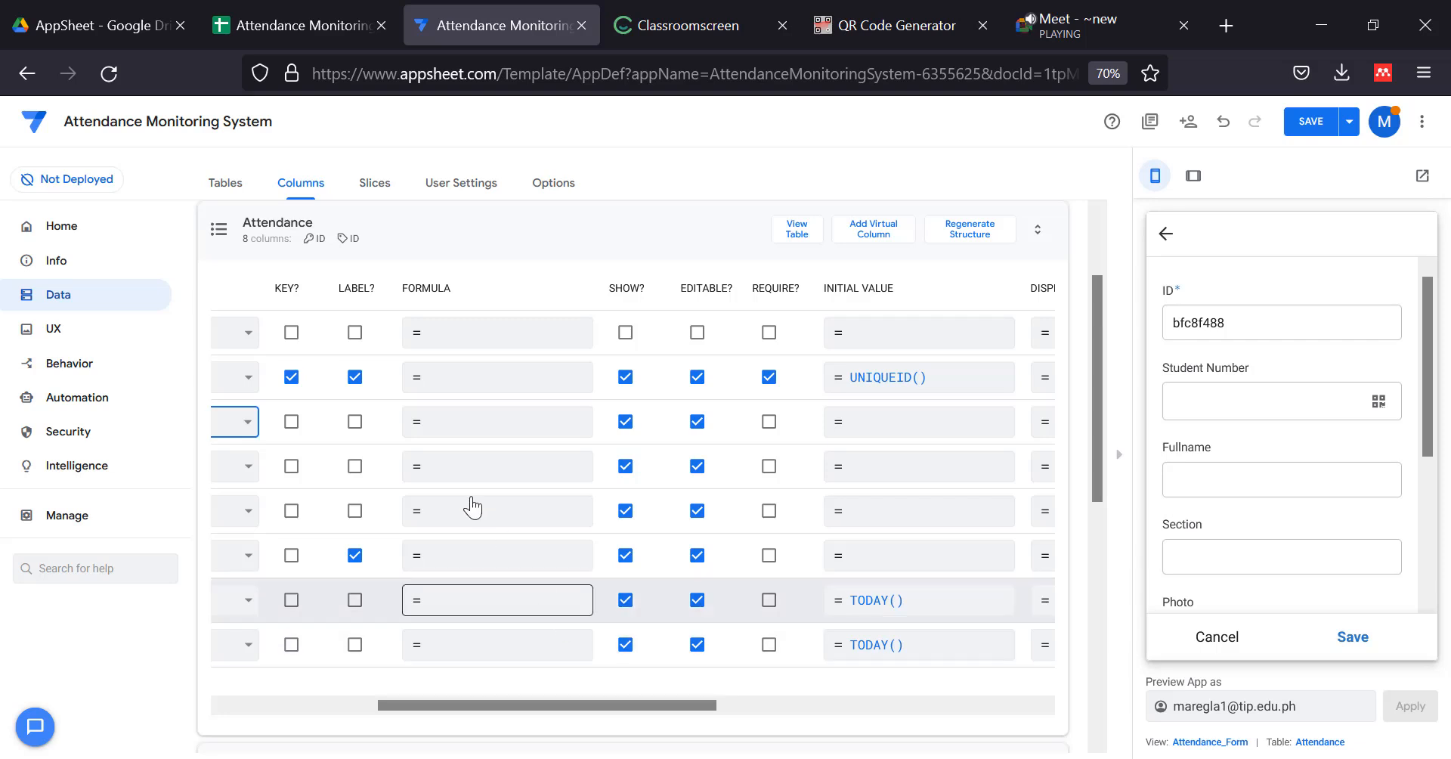
left_click_drag(566, 705, 392, 695)
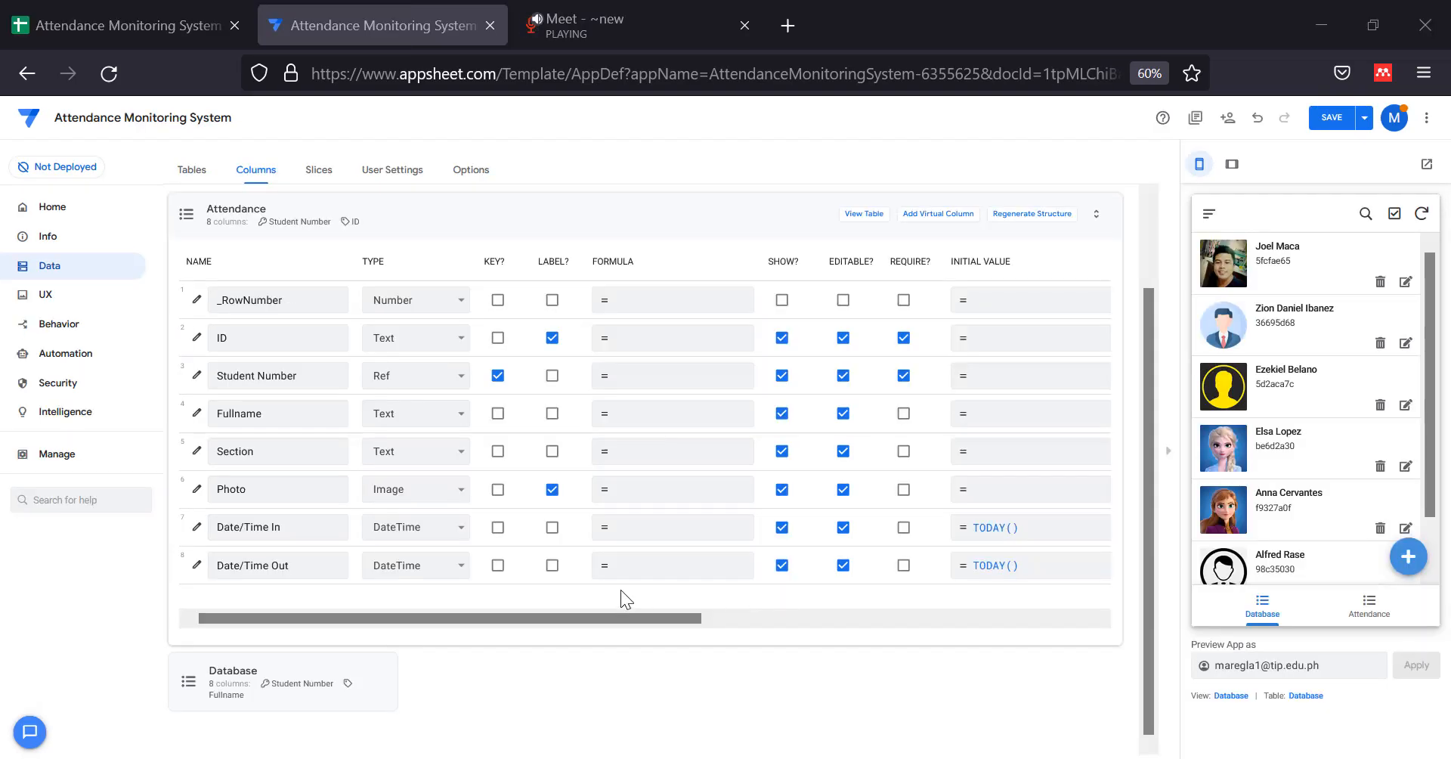
left_click(676, 341)
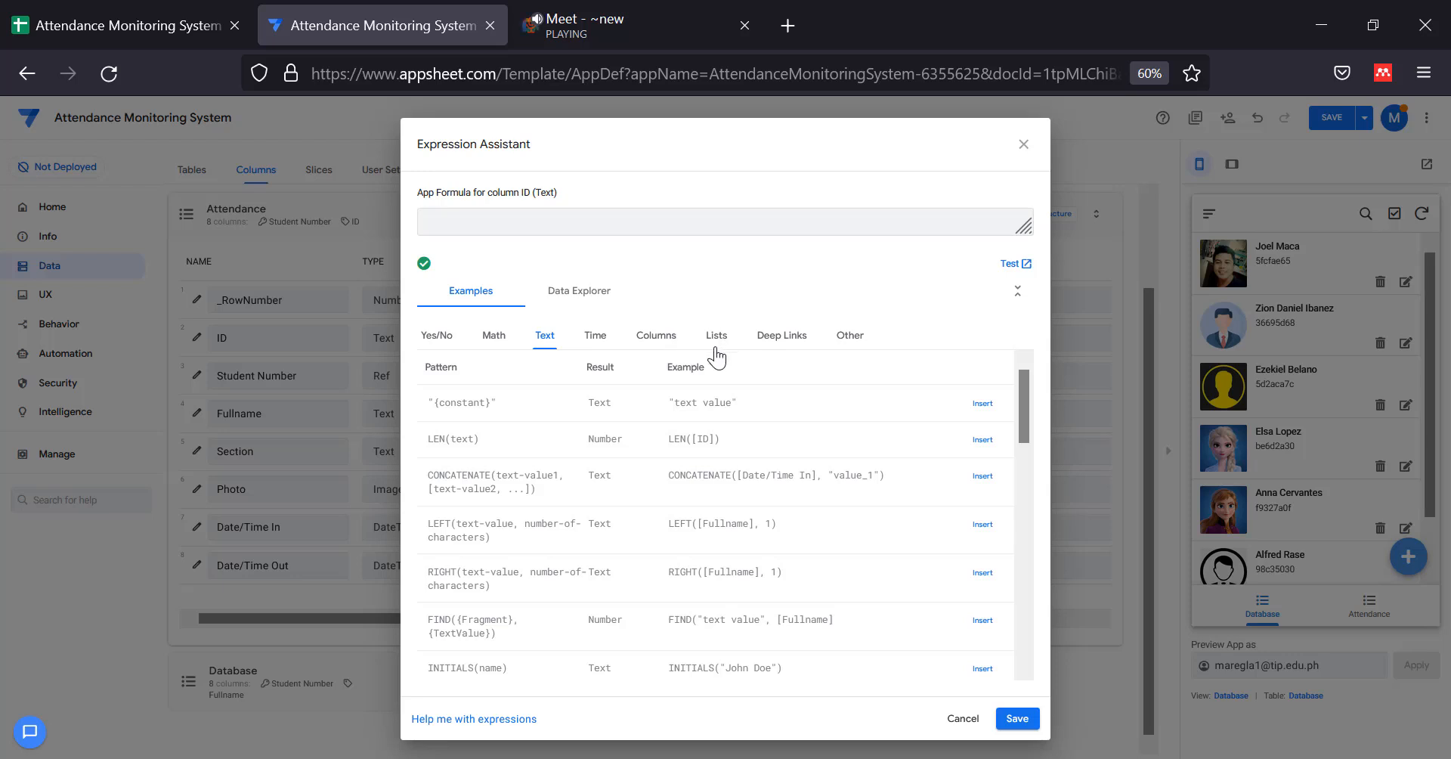
left_click(572, 296)
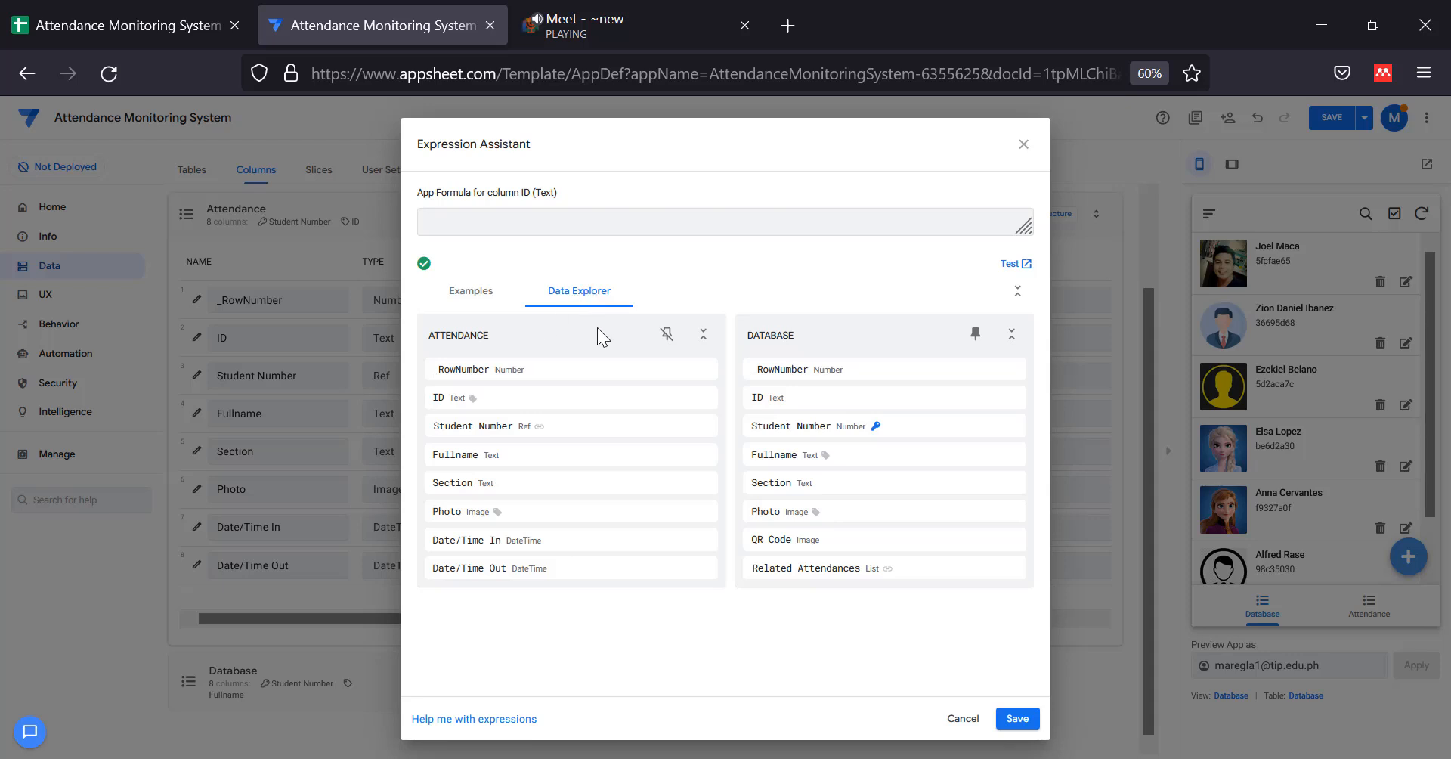
mouse_move(672, 392)
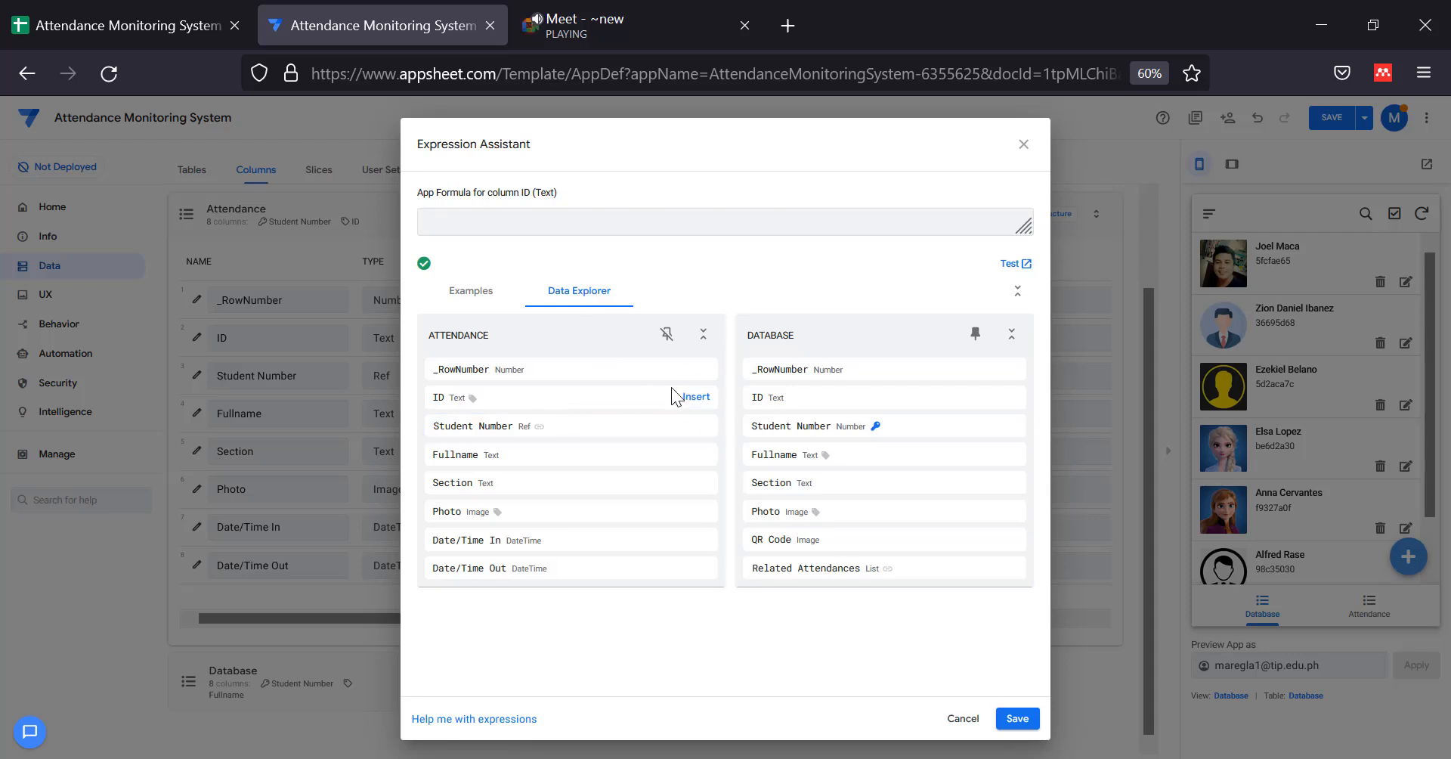
left_click(688, 428)
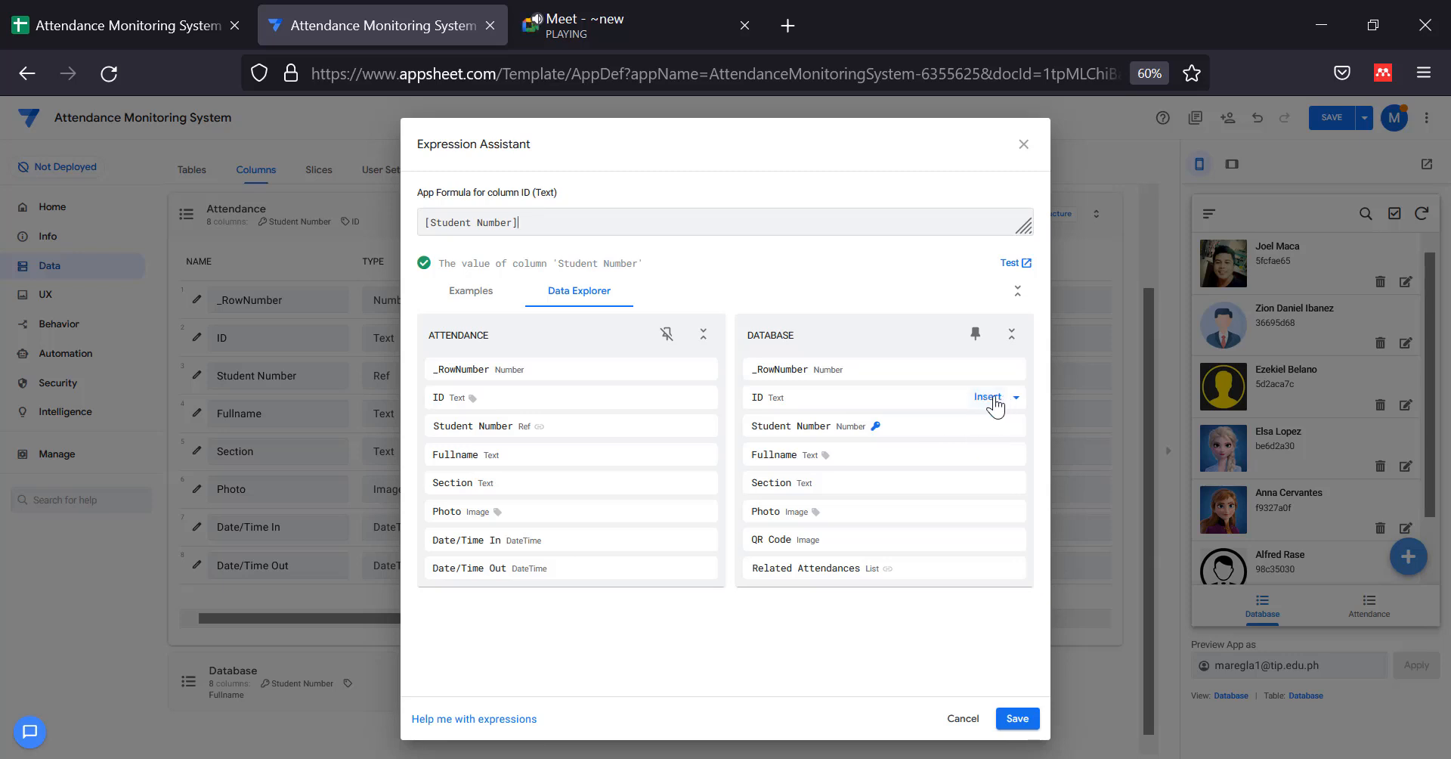
left_click(988, 398)
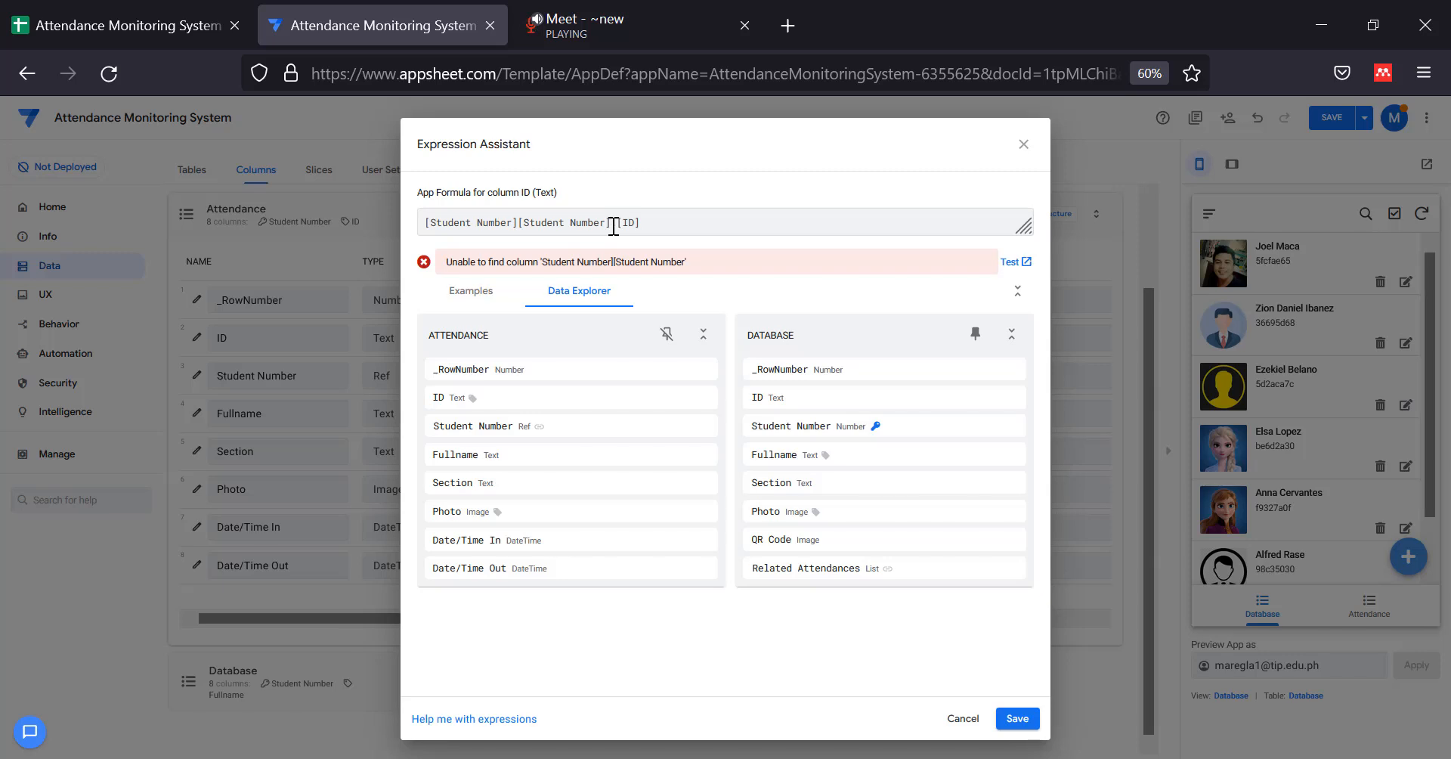
key("BackSpace")
key("BackSpace")
key("BackSpace")
key("BackSpace")
key("BackSpace")
key("BackSpace")
key("BackSpace")
key("BackSpace")
key("BackSpace")
key("BackSpace")
key("BackSpace")
key("BackSpace")
key("BackSpace")
key("BackSpace")
key("BackSpace")
key("BackSpace")
type("]")
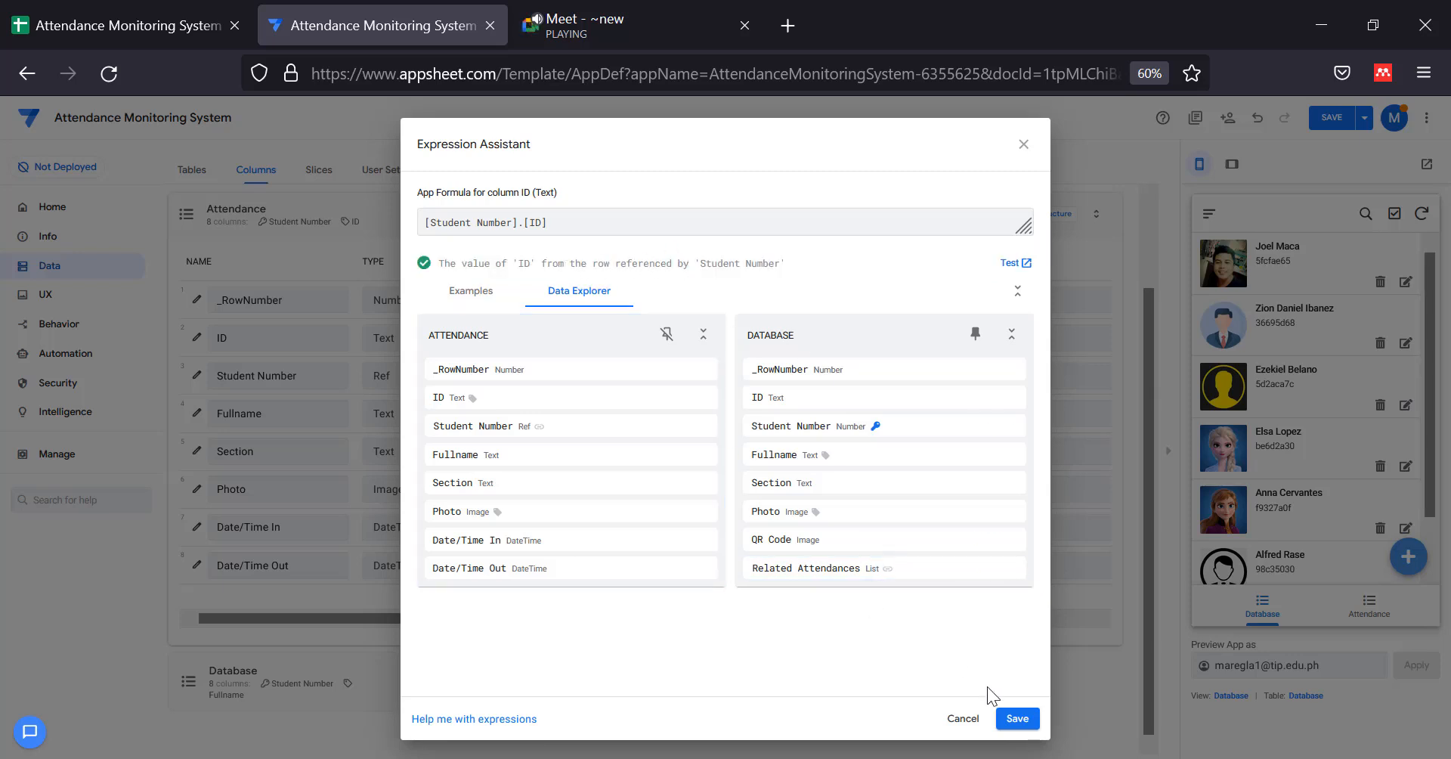
left_click(1019, 718)
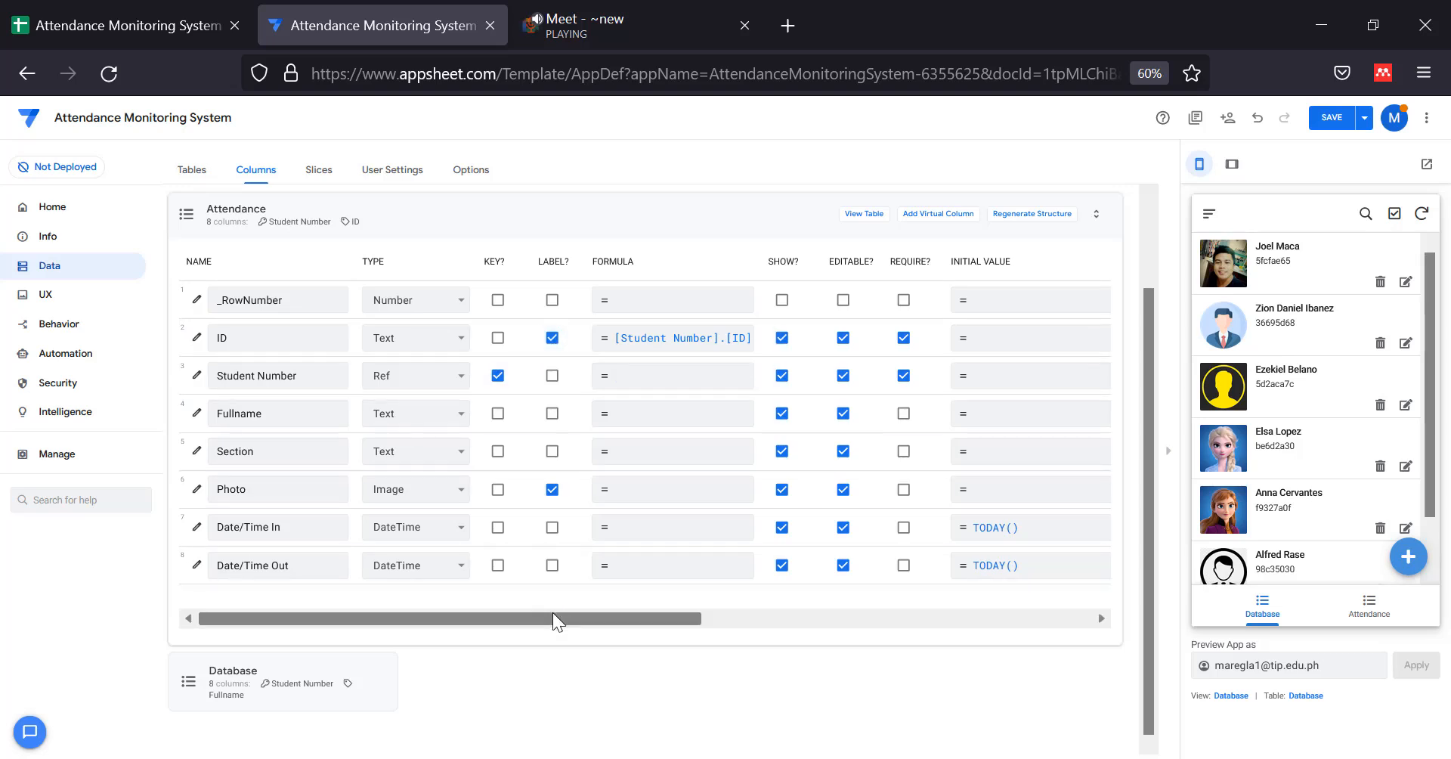
Give the Attendance table's Fullname column the app formula [Student Number].[Fullname] and save it.
left_click_drag(551, 615, 990, 602)
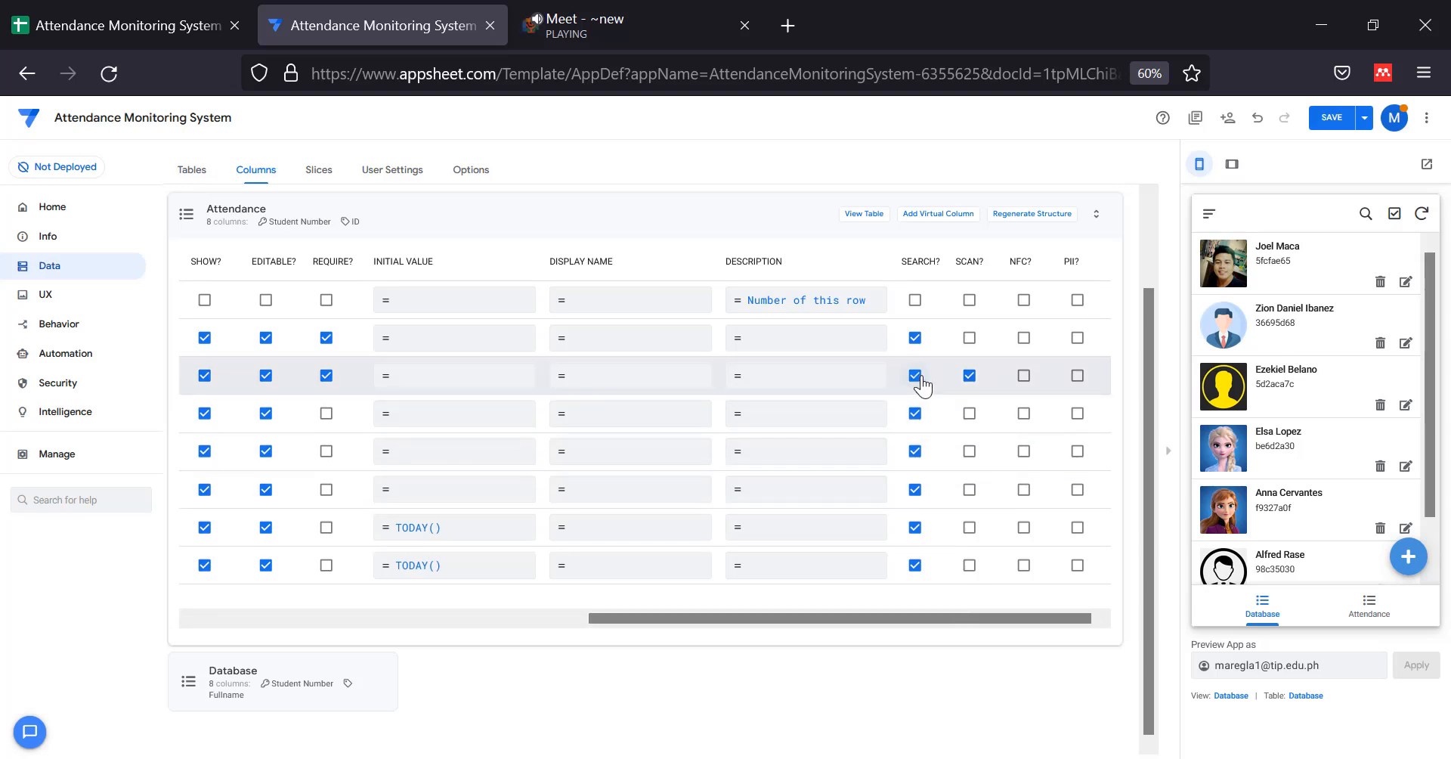
left_click_drag(922, 618, 479, 619)
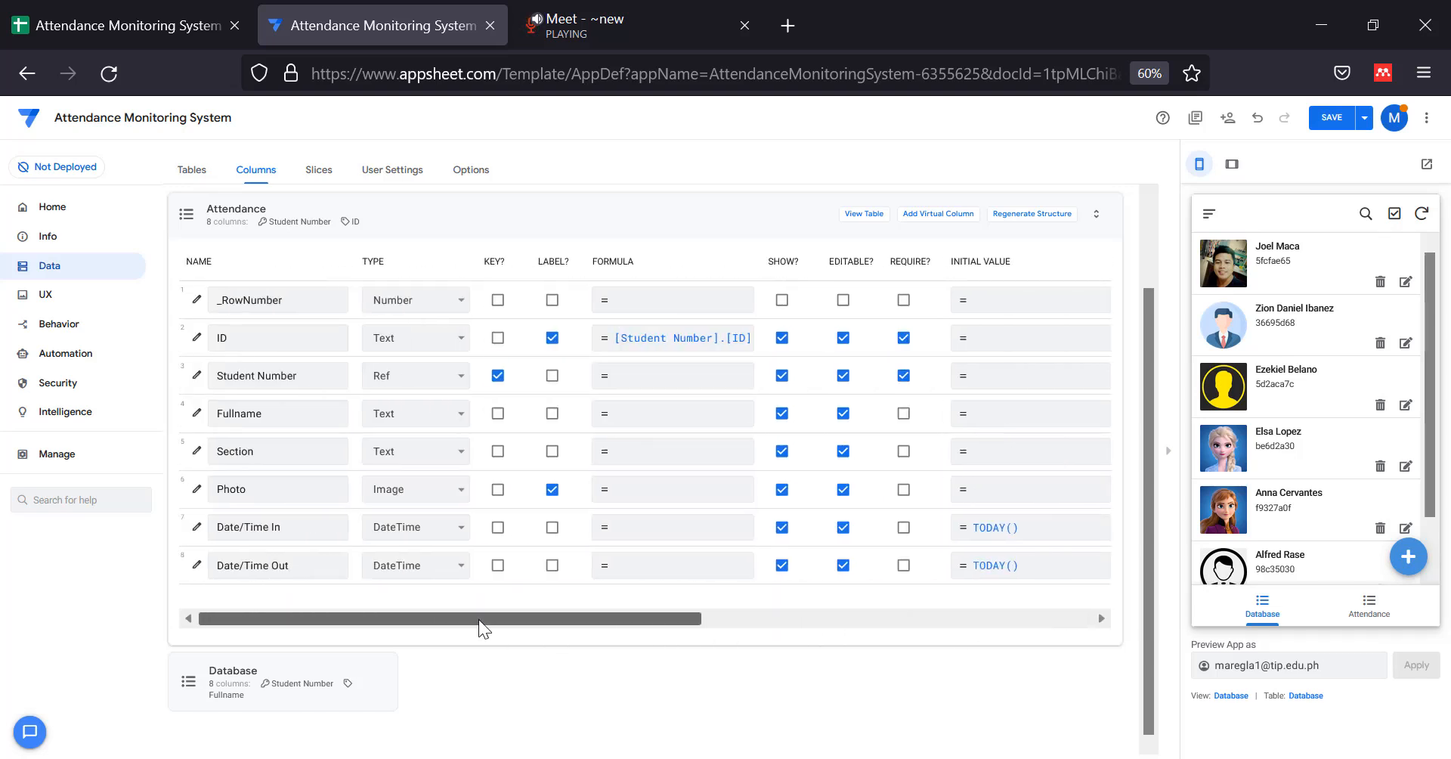
left_click(647, 413)
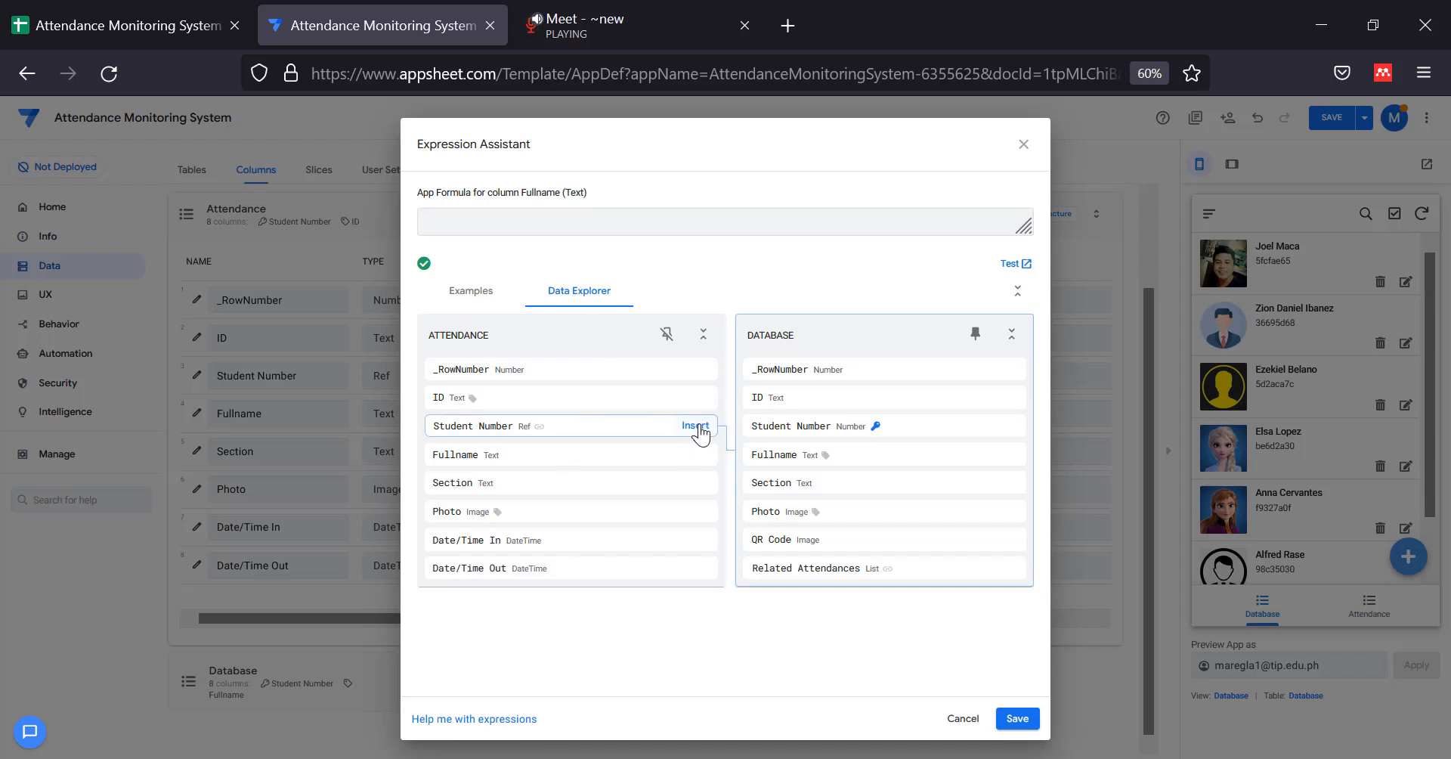
left_click(695, 426)
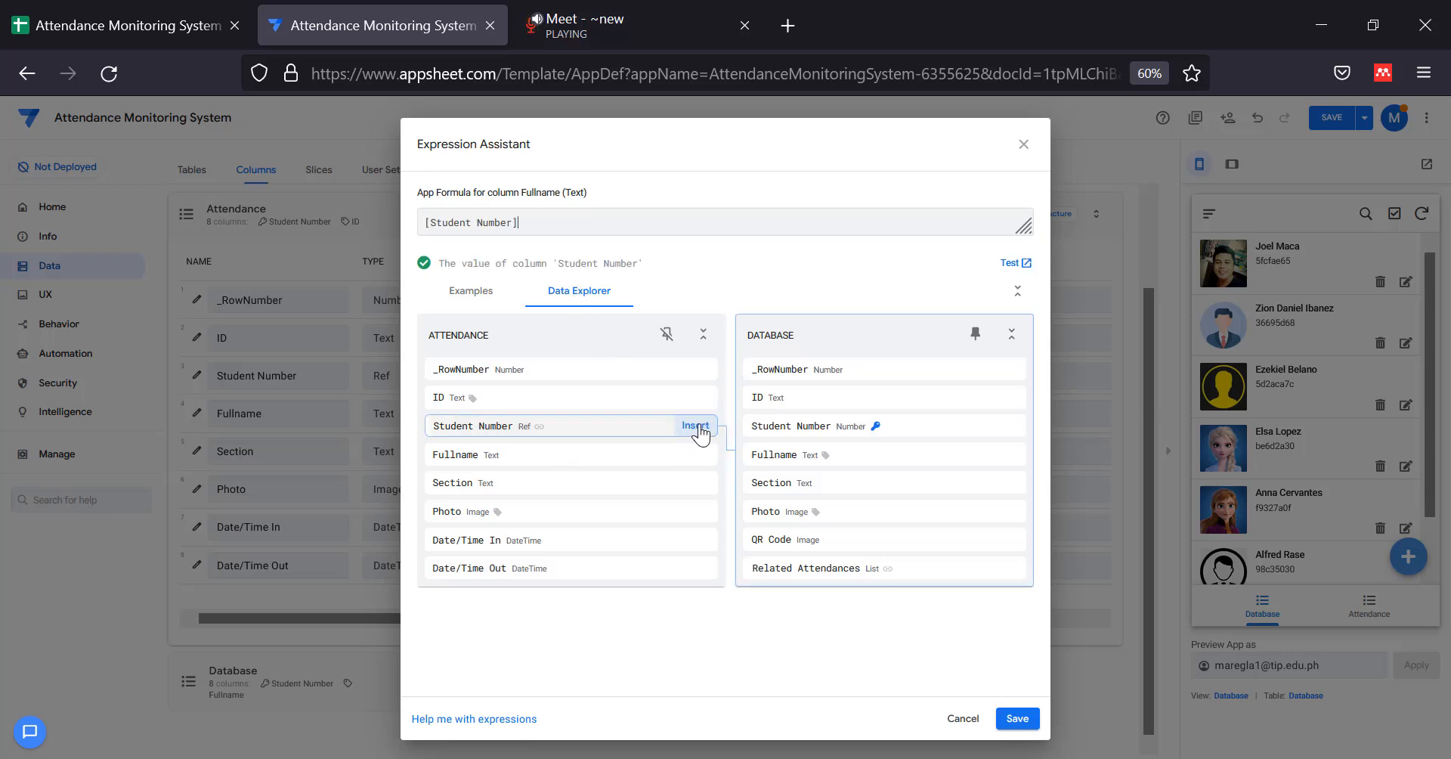
left_click(997, 456)
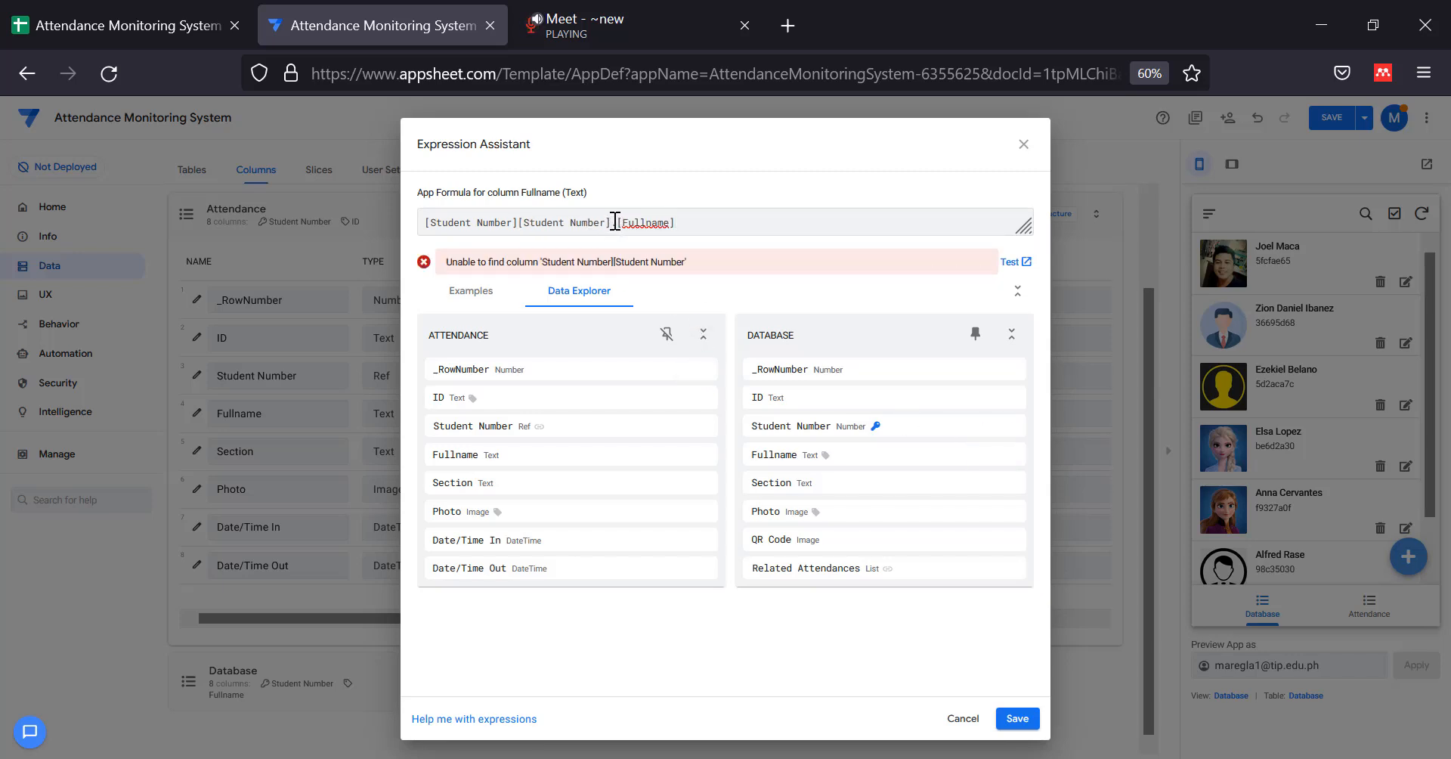
key("BackSpace")
key("BackSpace")
key("BackSpace")
key("BackSpace")
key("BackSpace")
key("BackSpace")
key("BackSpace")
key("BackSpace")
key("BackSpace")
key("BackSpace")
key("BackSpace")
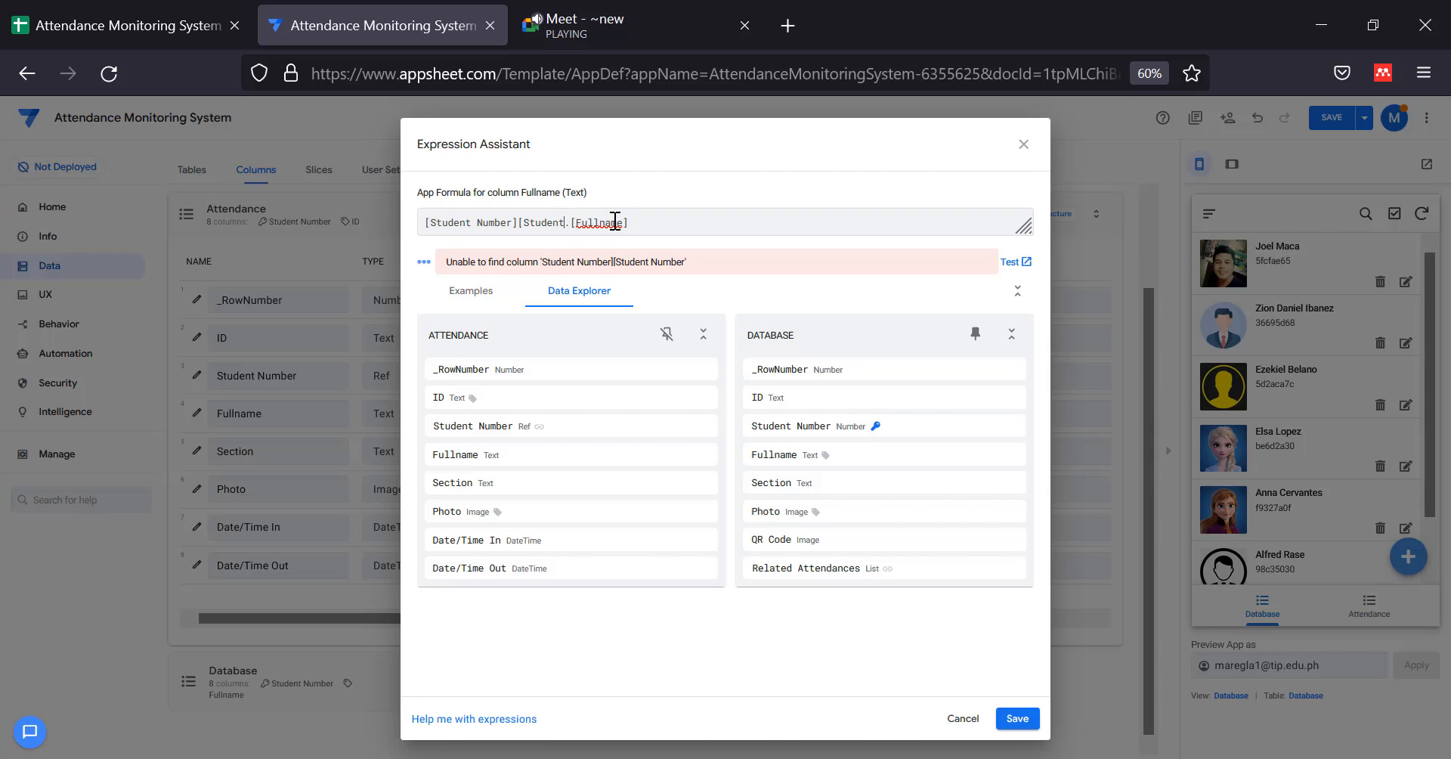
key("BackSpace")
key("BackSpace")
key("BackSpace")
key("BackSpace")
key("BackSpace")
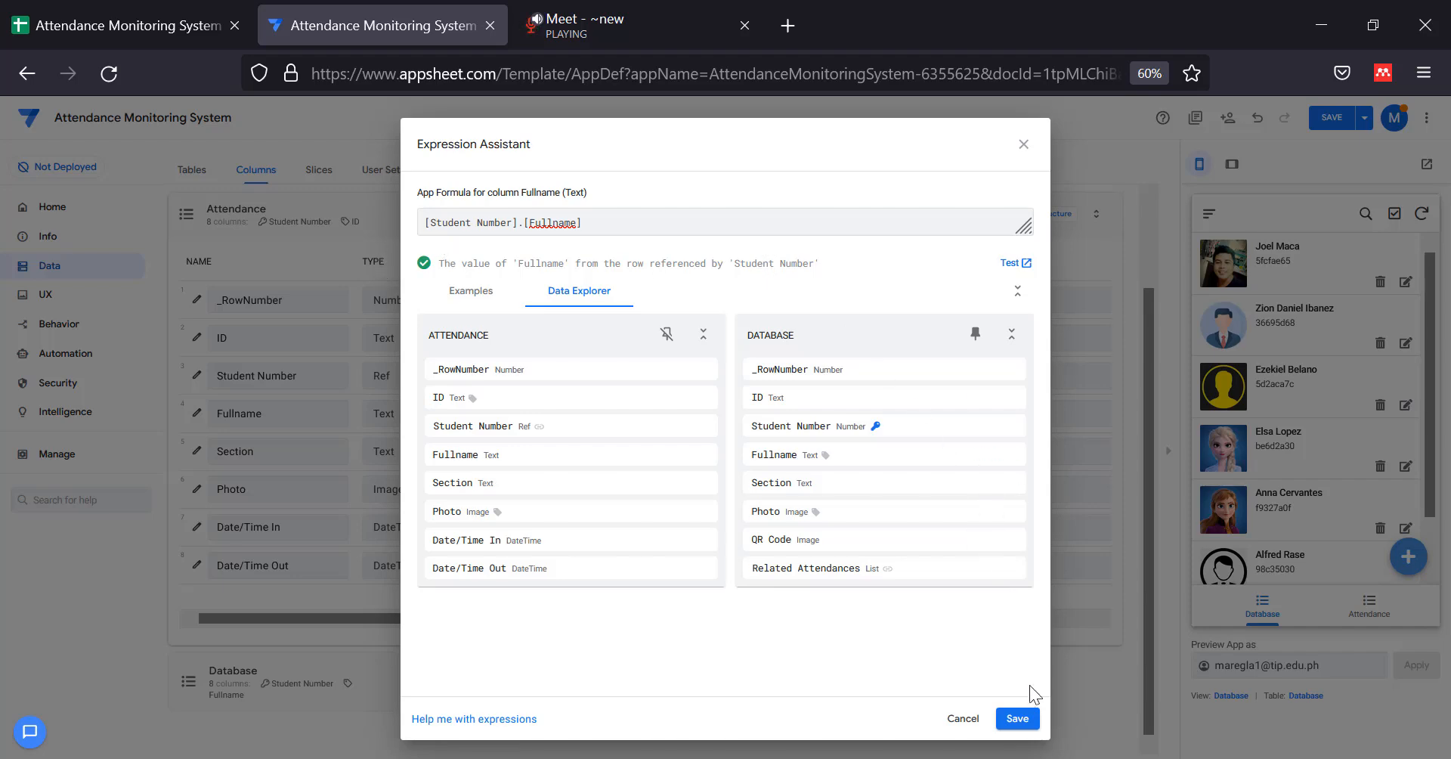
left_click(1021, 719)
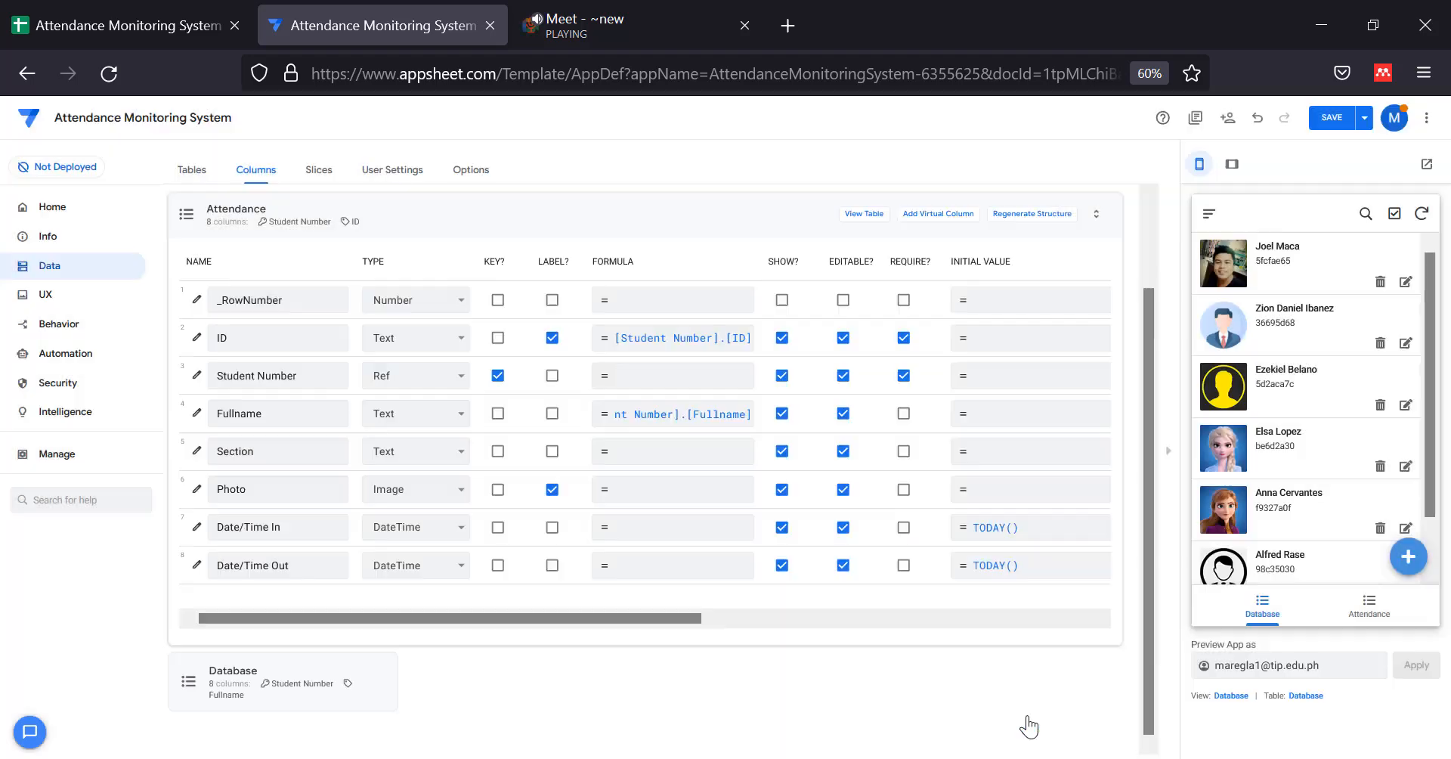
Give the Attendance table's Section column the app formula [Student Number].[Section] and save it.
left_click(664, 464)
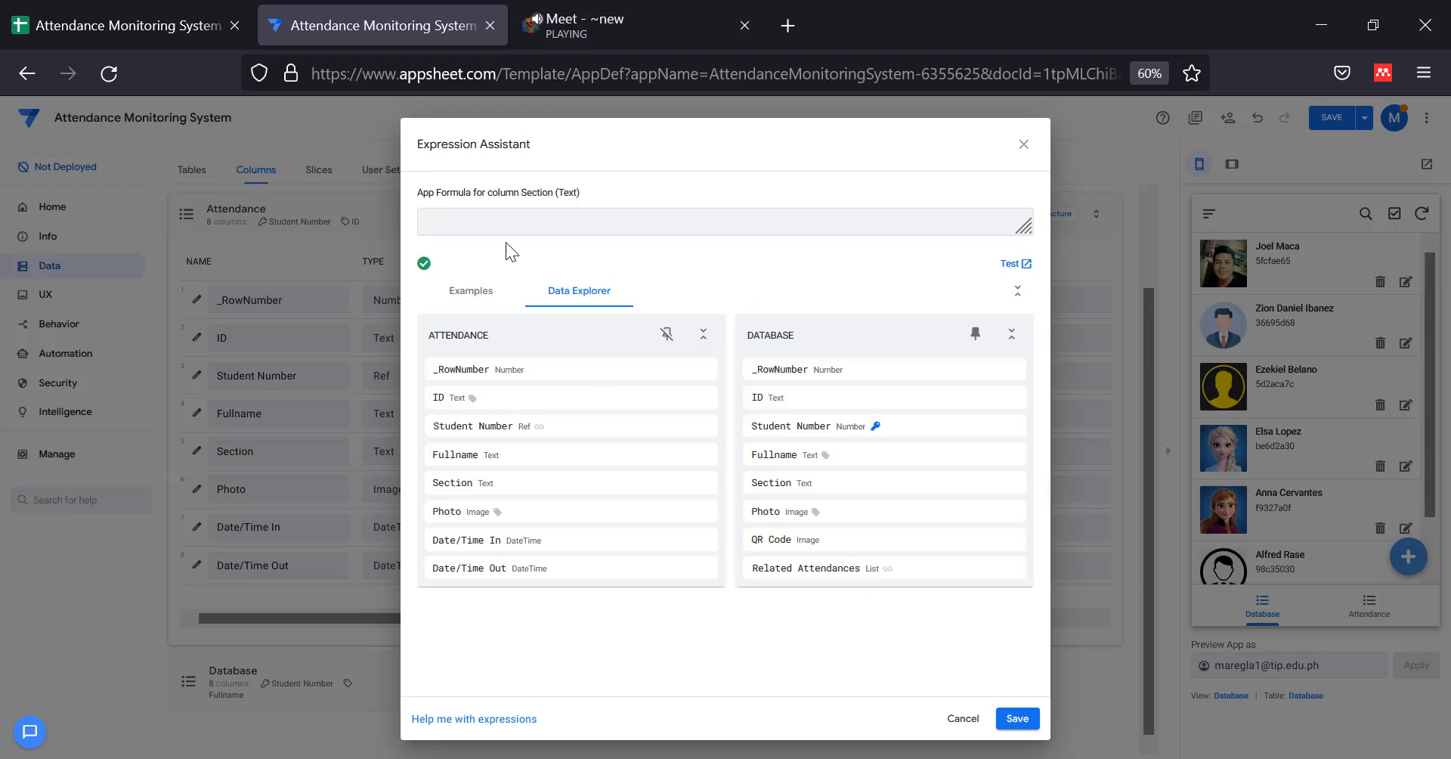
left_click(689, 425)
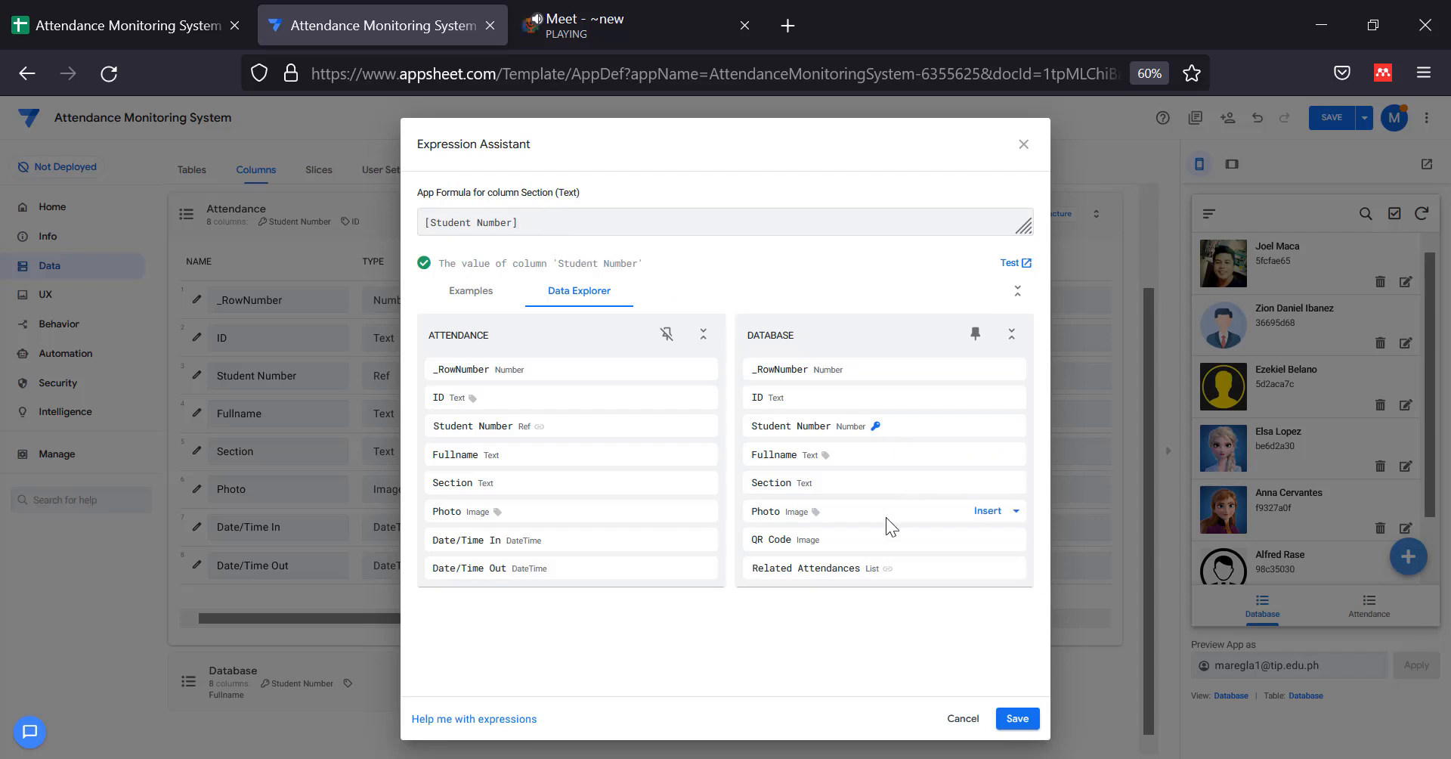
left_click(989, 484)
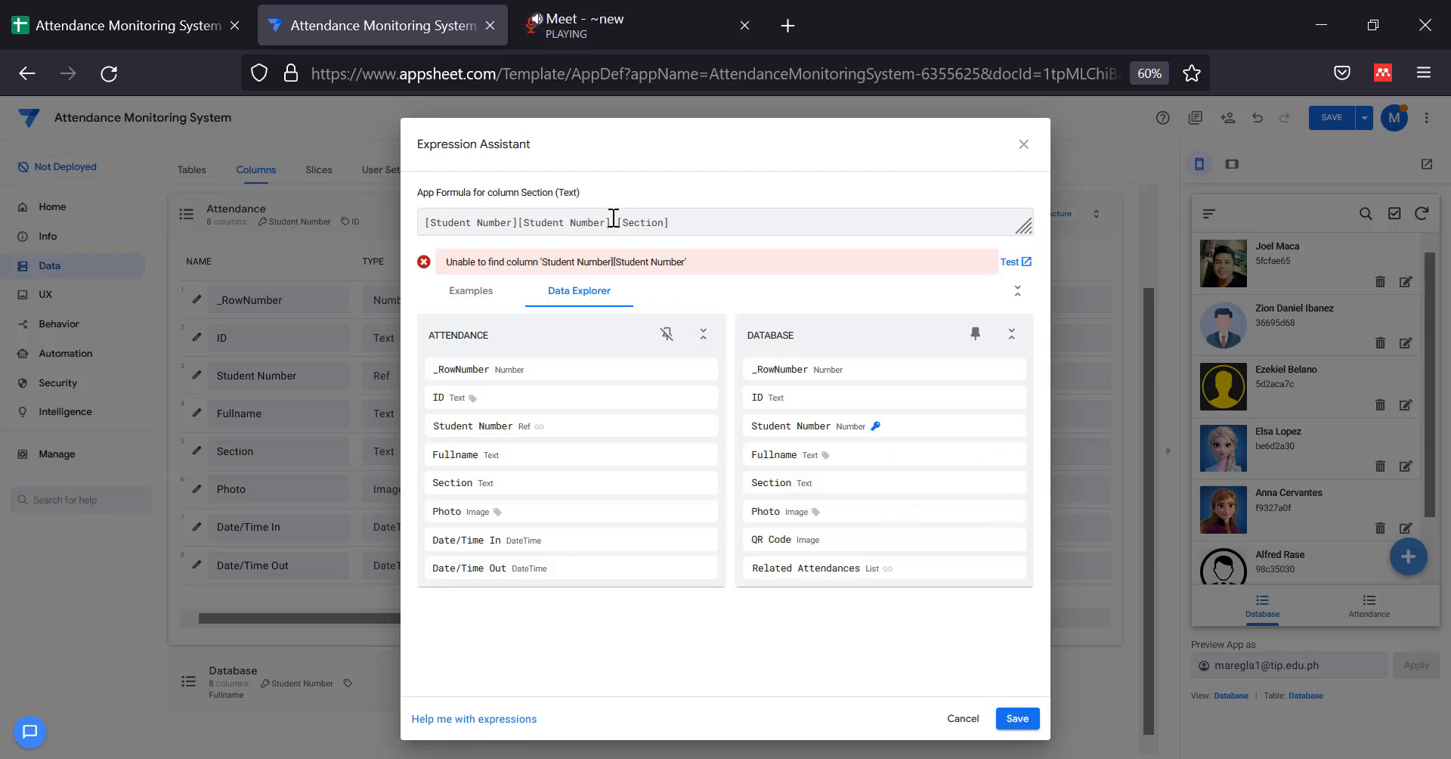
left_click(614, 224)
key("BackSpace")
key("BackSpace")
key("BackSpace")
key("BackSpace")
key("BackSpace")
key("BackSpace")
key("BackSpace")
key("BackSpace")
key("BackSpace")
key("BackSpace")
key("BackSpace")
key("BackSpace")
key("BackSpace")
key("BackSpace")
key("BackSpace")
key("BackSpace")
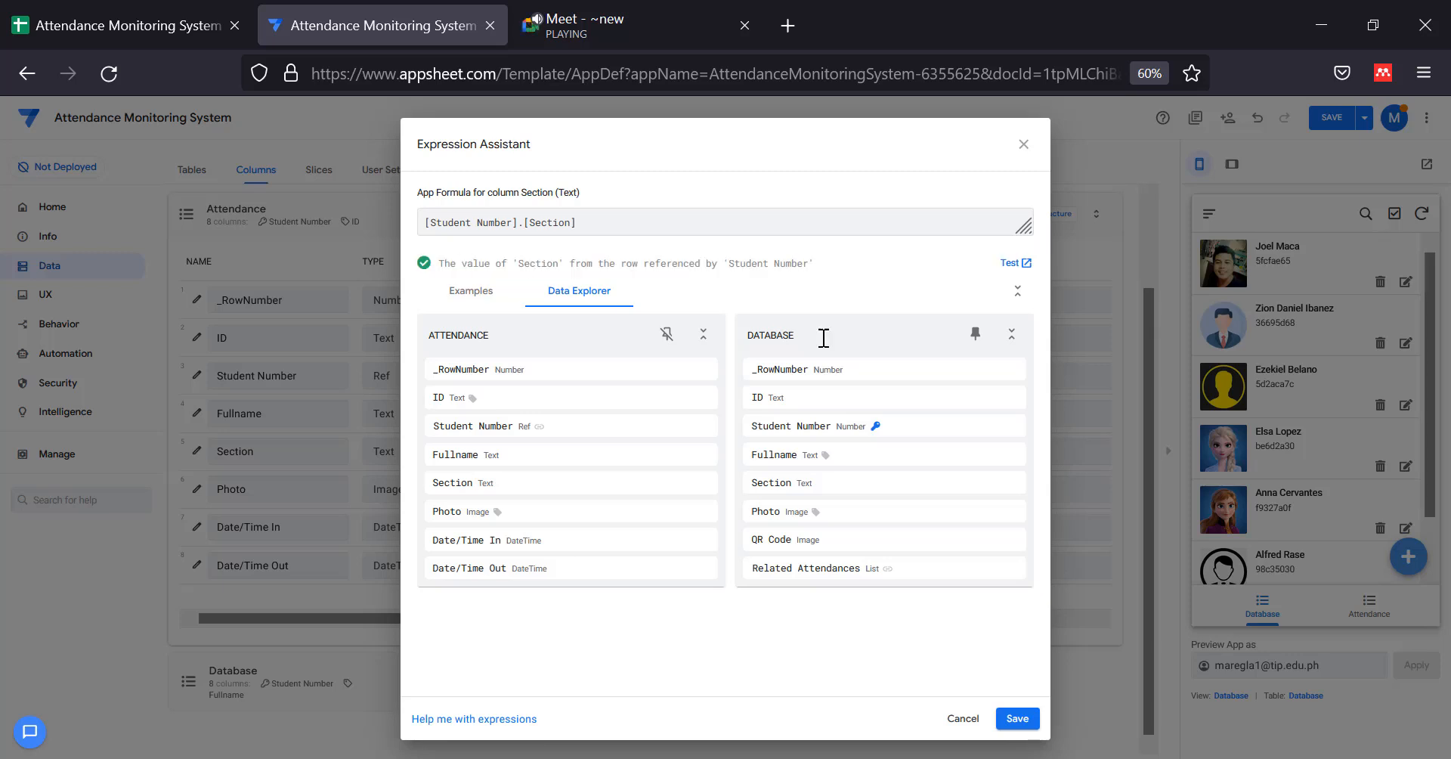
left_click(1030, 719)
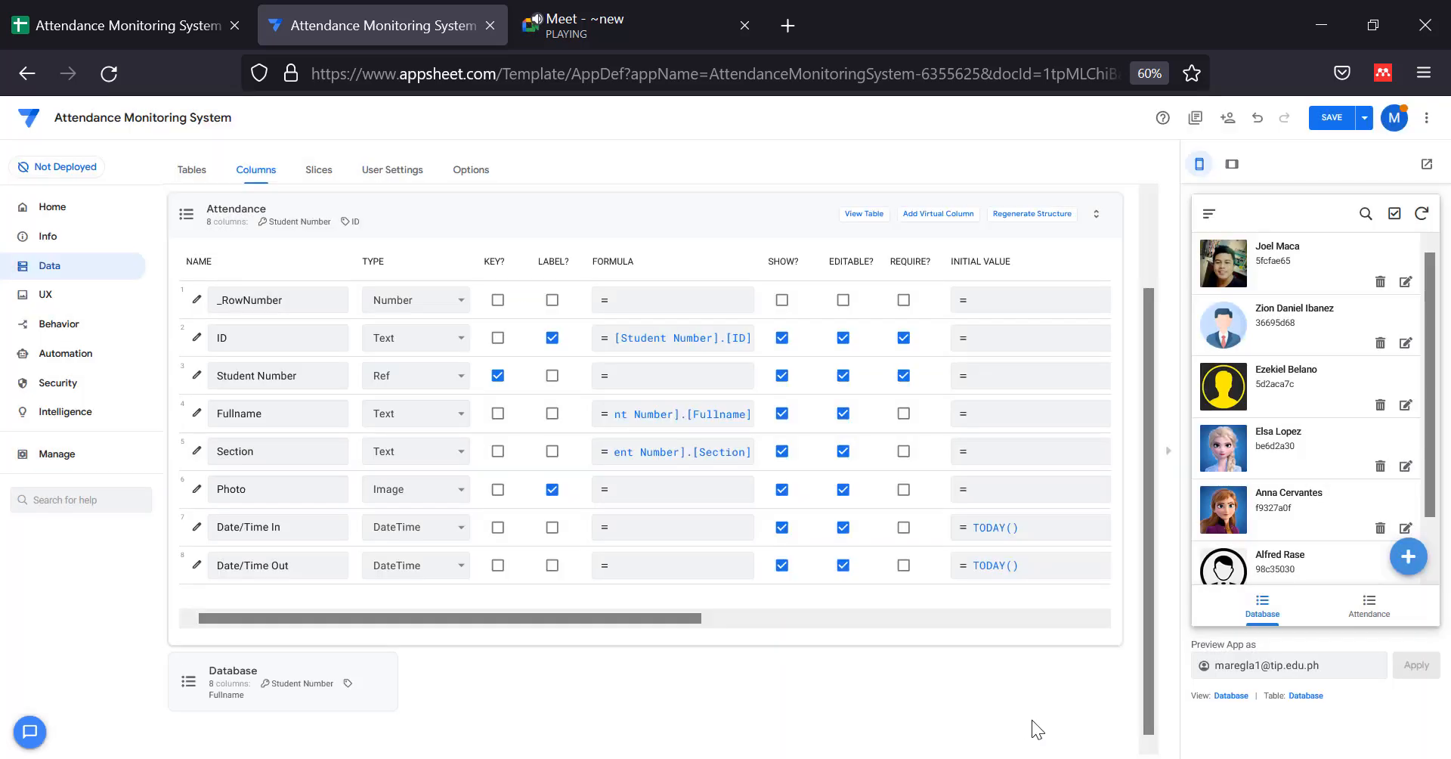
Open the app formula of the Attendance table's Photo column for editing.
left_click(645, 488)
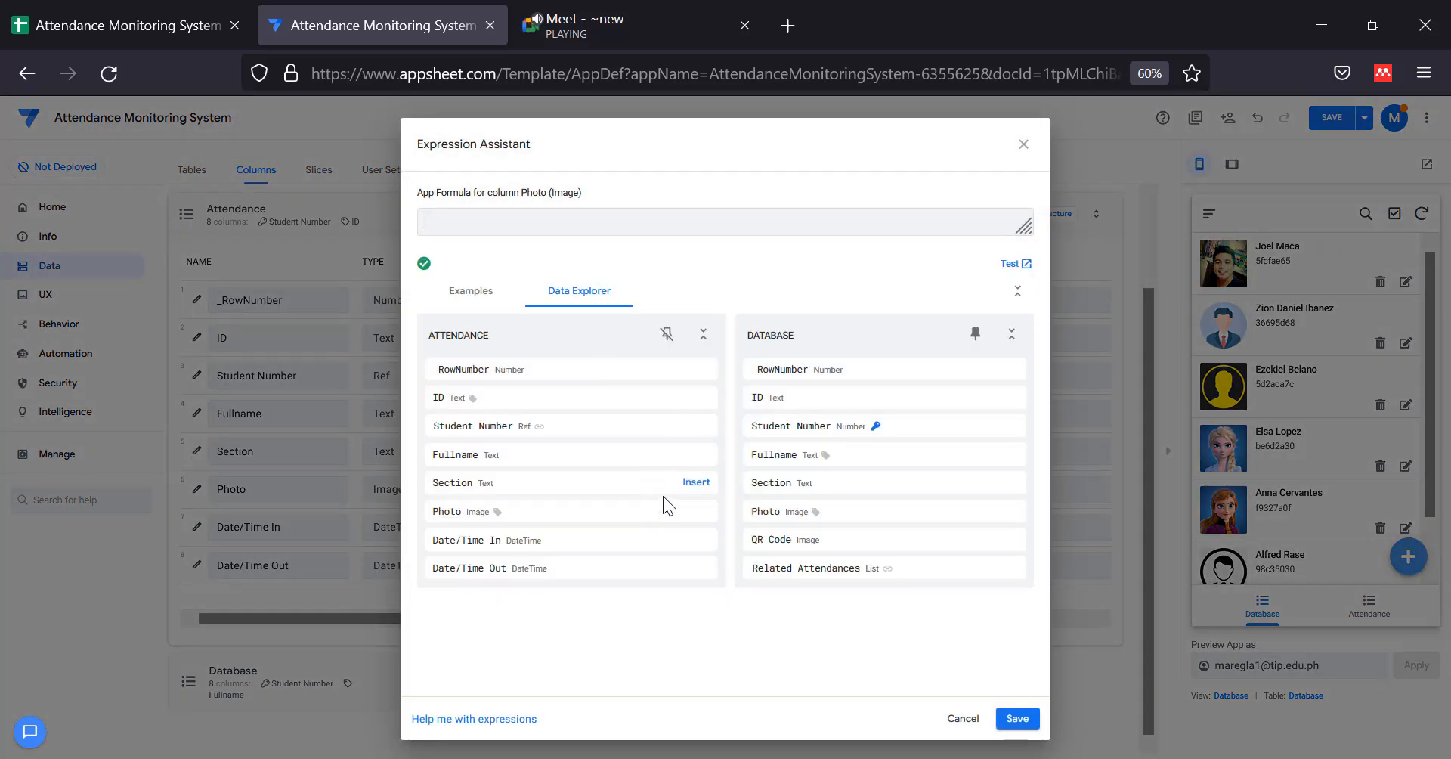
left_click(697, 428)
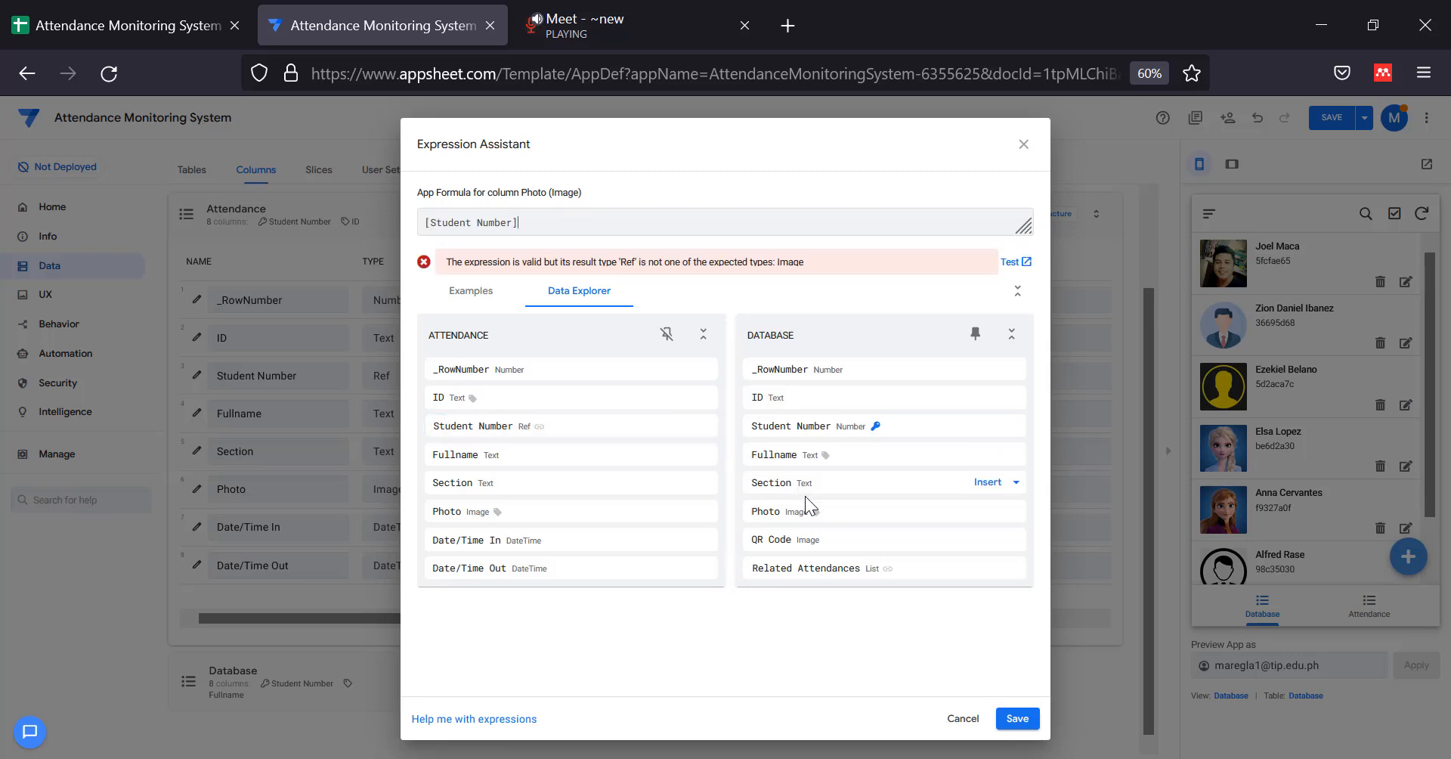
left_click(987, 512)
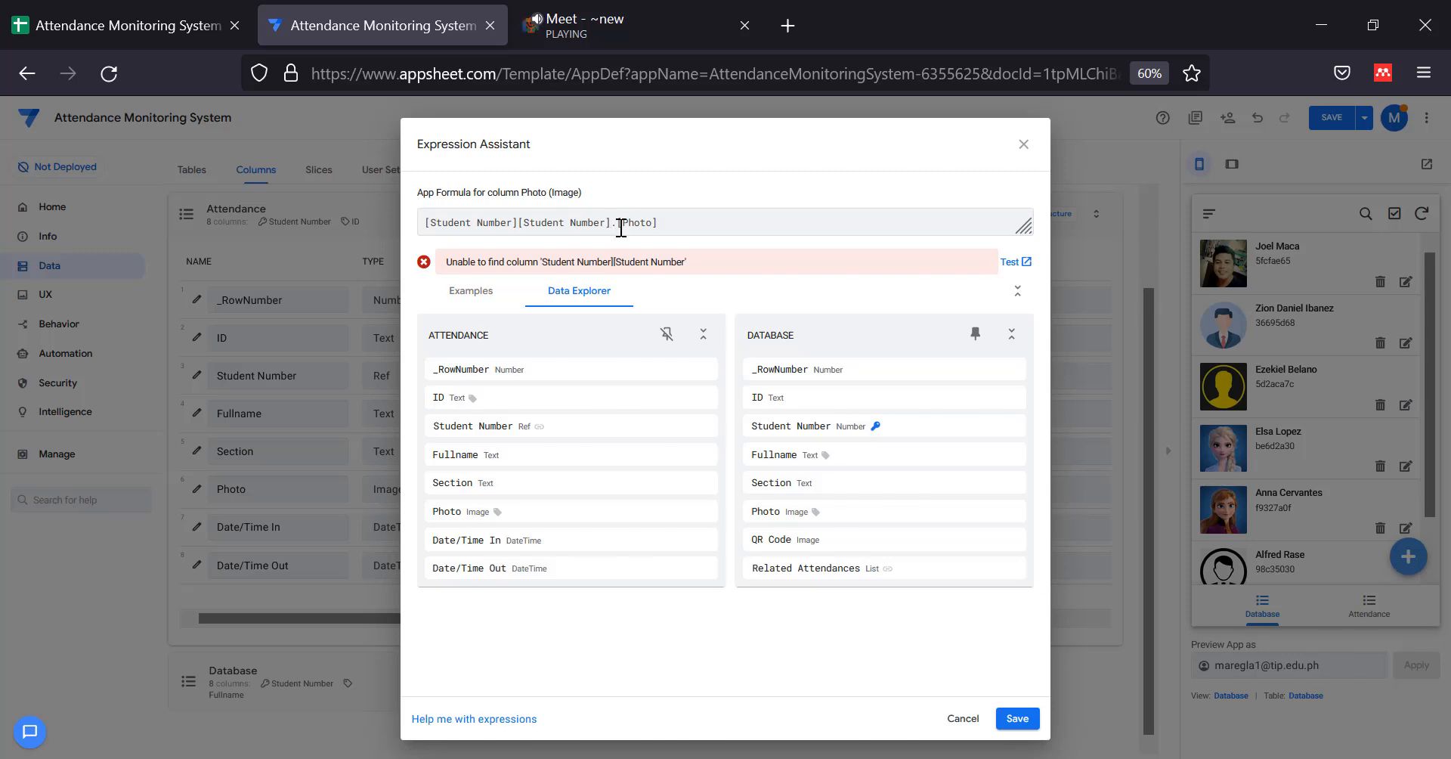
key("BackSpace")
key("BackSpace")
key("BackSpace")
key("BackSpace")
key("BackSpace")
key("BackSpace")
key("BackSpace")
key("BackSpace")
key("BackSpace")
key("BackSpace")
key("BackSpace")
key("BackSpace")
key("BackSpace")
left_click_drag(609, 230, 376, 252)
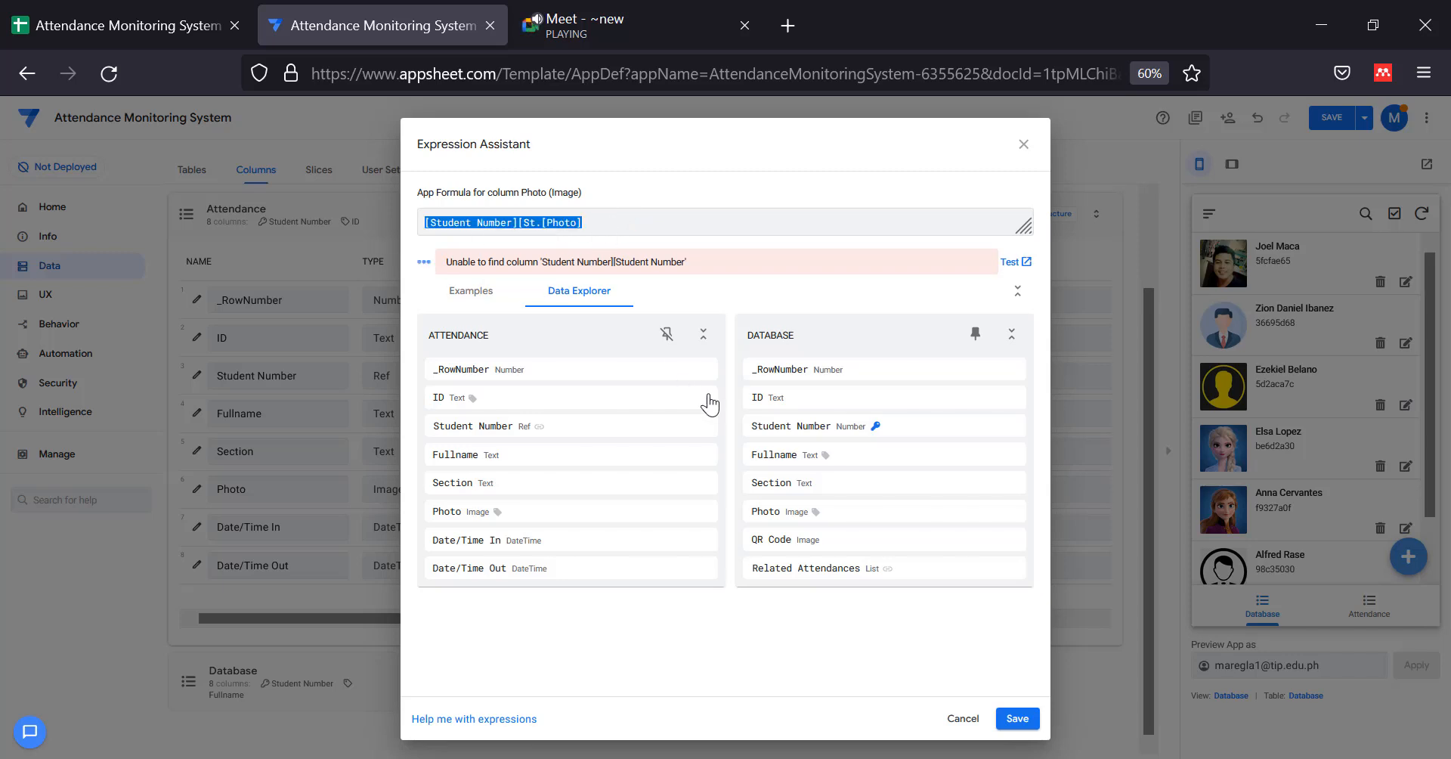
key("BackSpace")
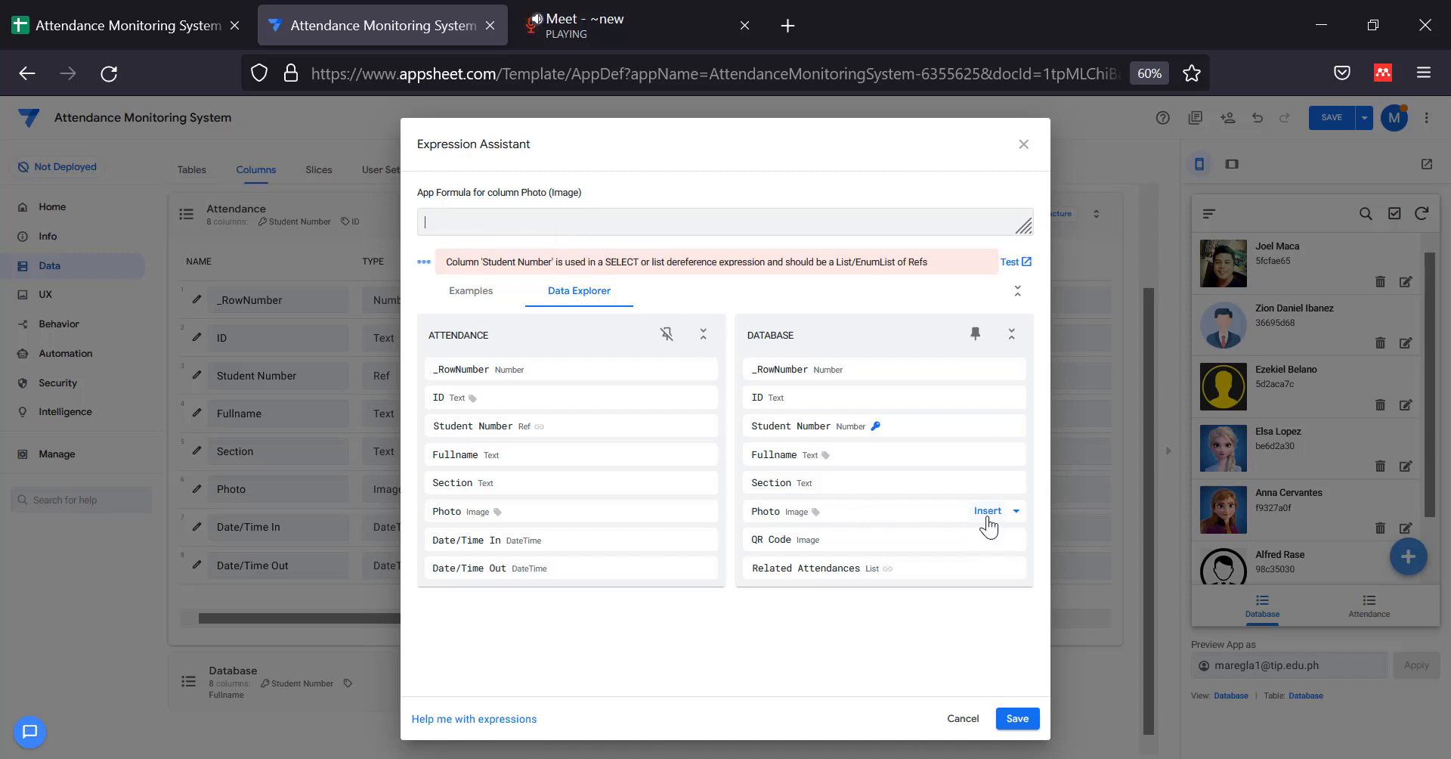
Set the Attendance table's Photo column app formula to [Student Number].[Photo] and save it.
left_click(987, 512)
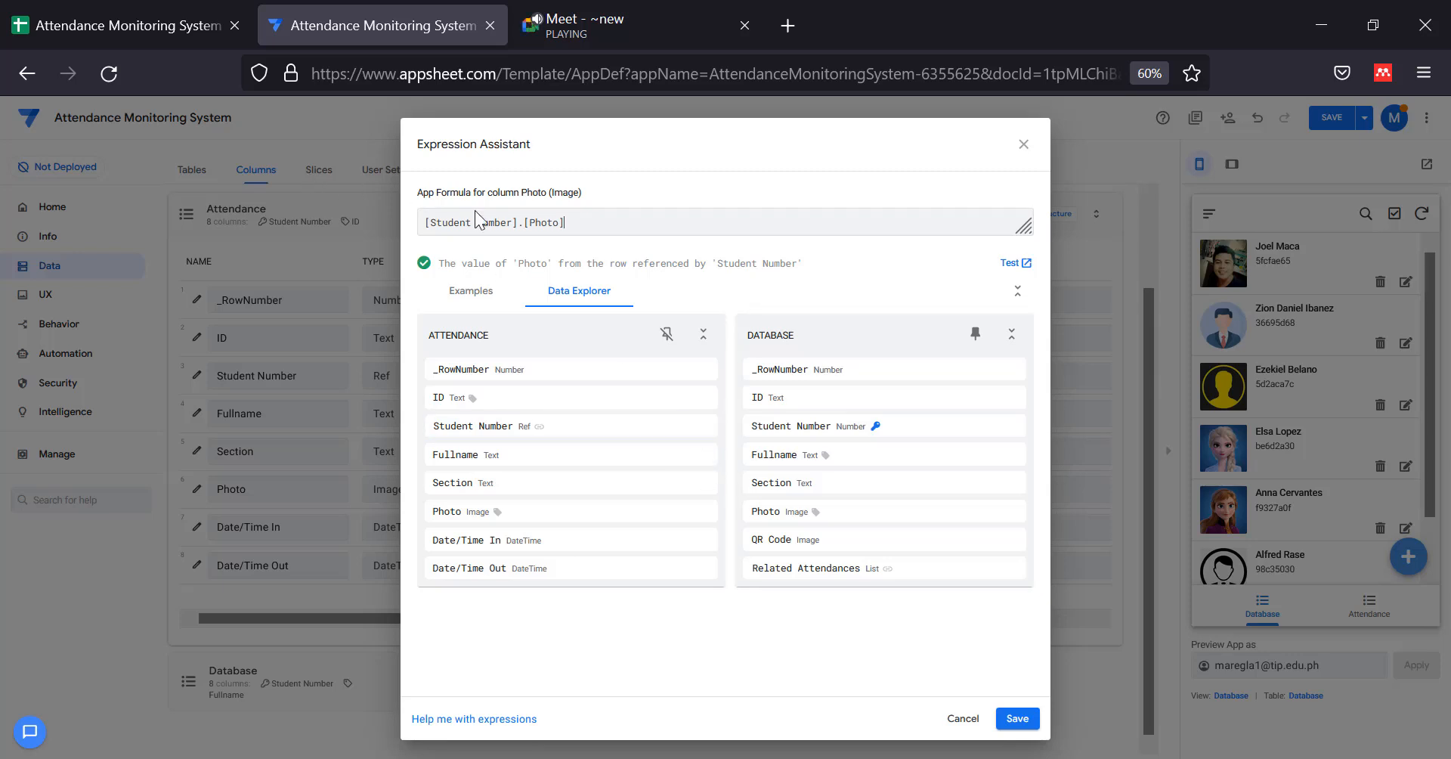
left_click(1019, 719)
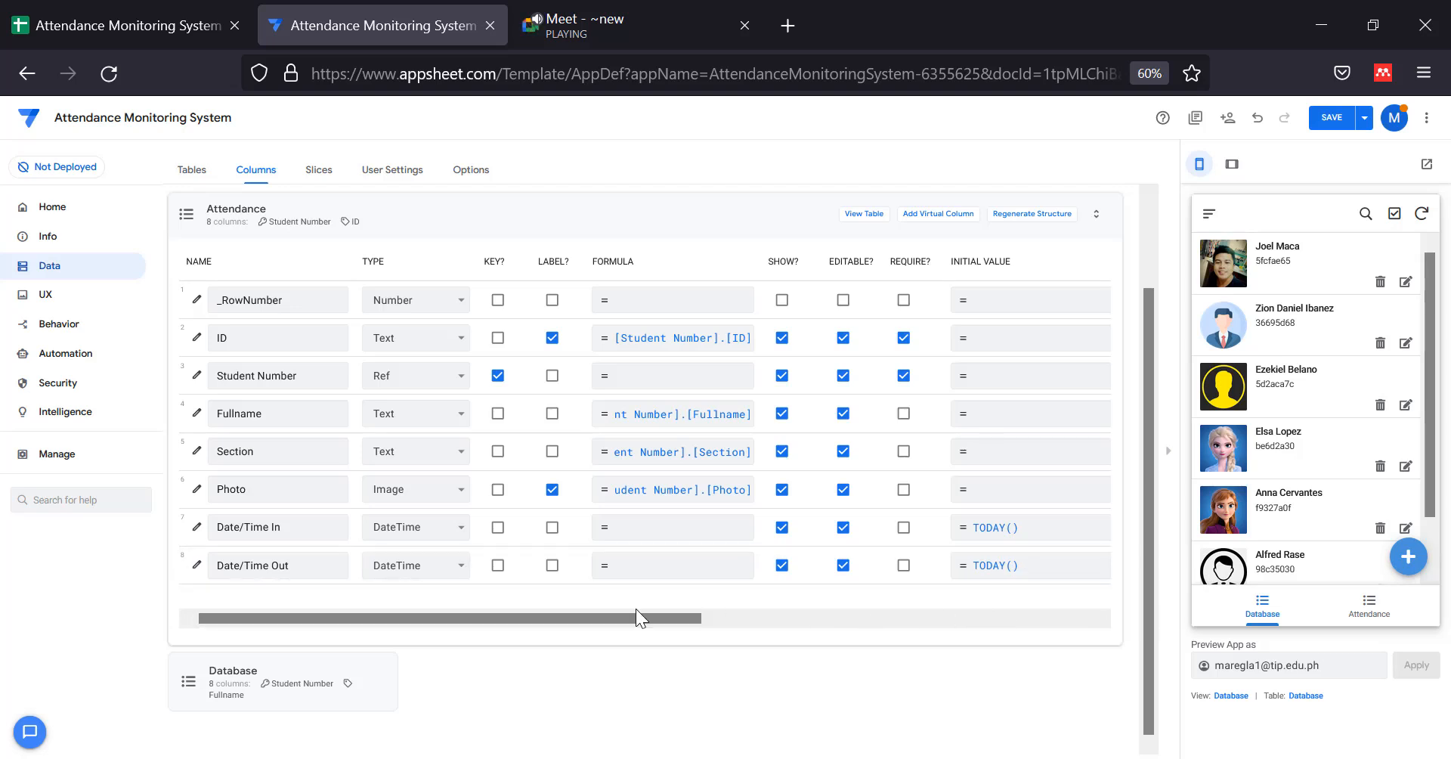
left_click(268, 565)
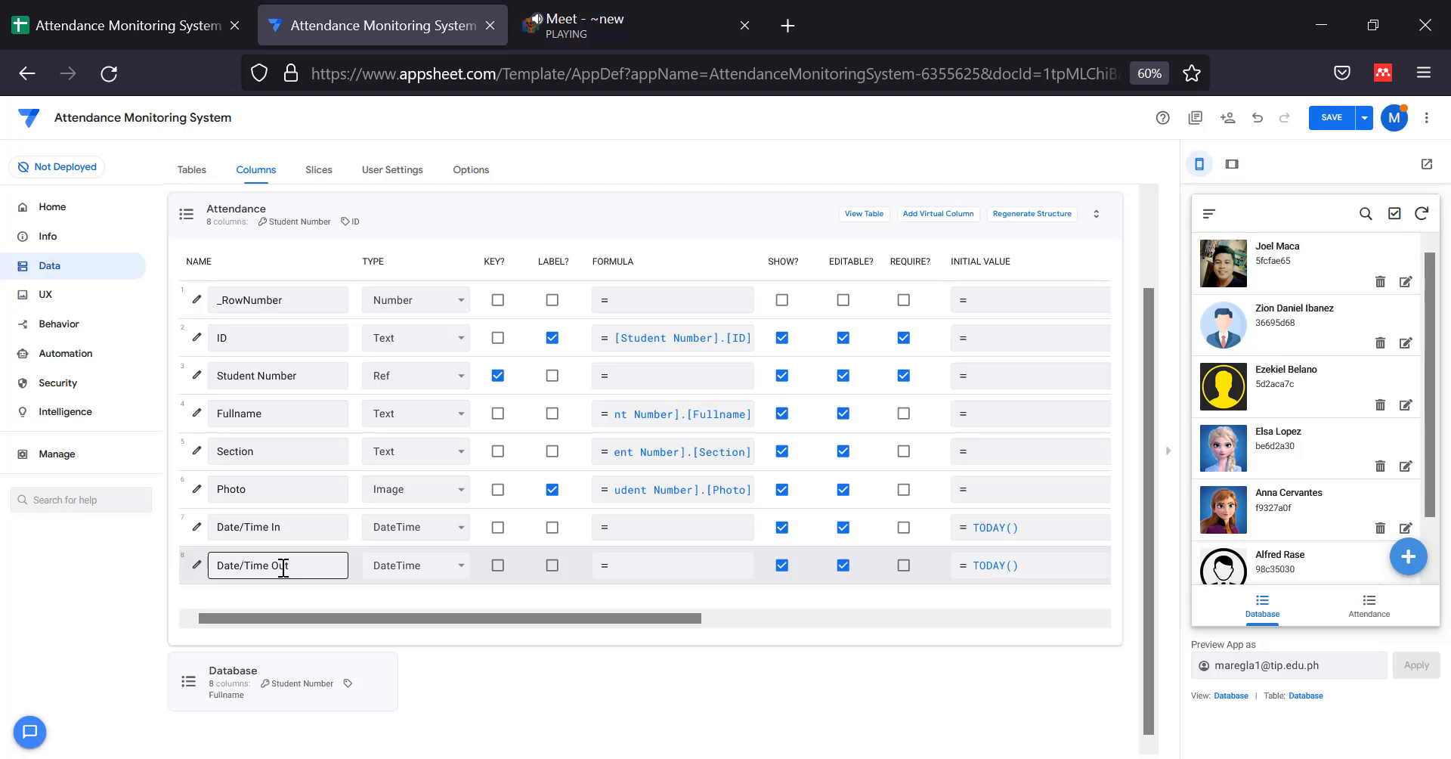
left_click(510, 559)
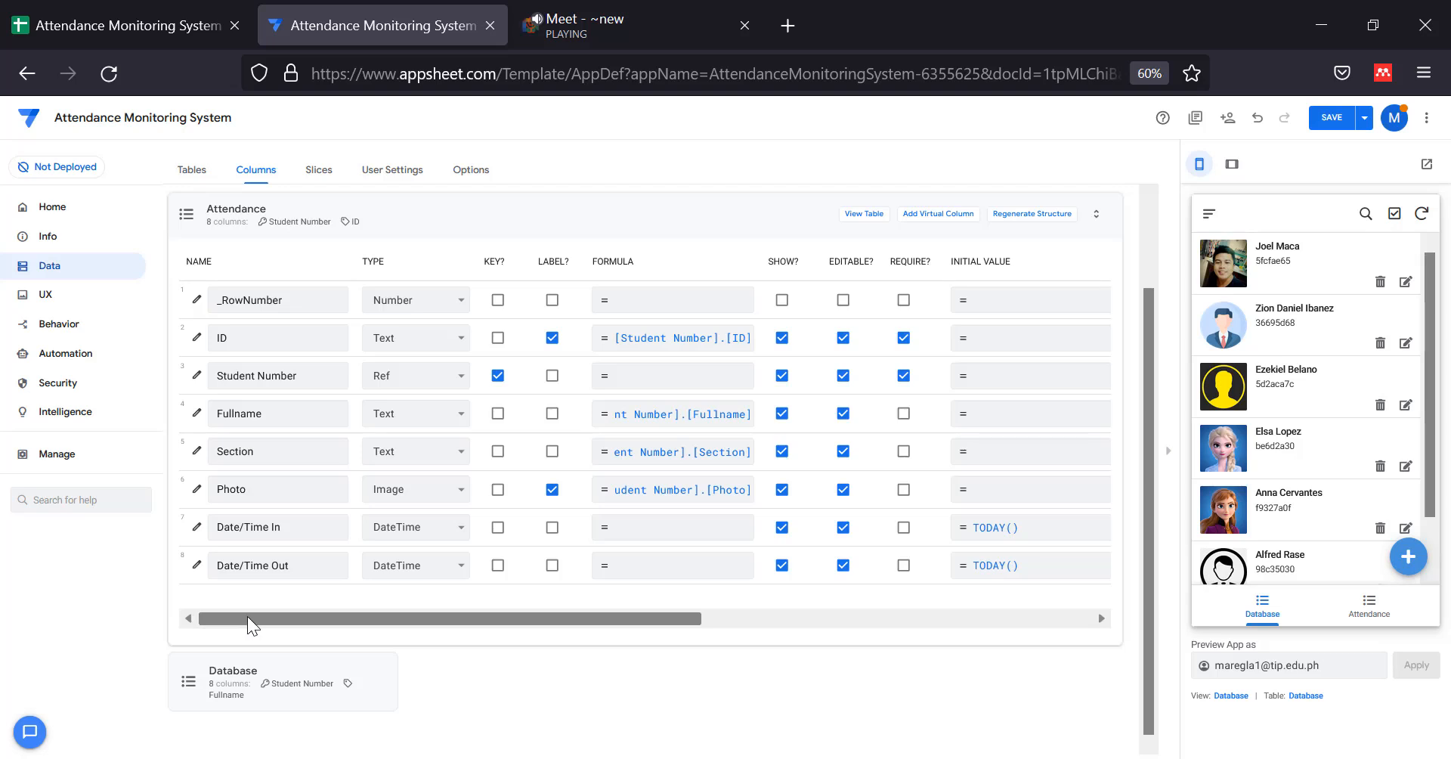
Expand the Database table's columns and examine the Related Attendances column with its REF_ROWS formula.
left_click(191, 682)
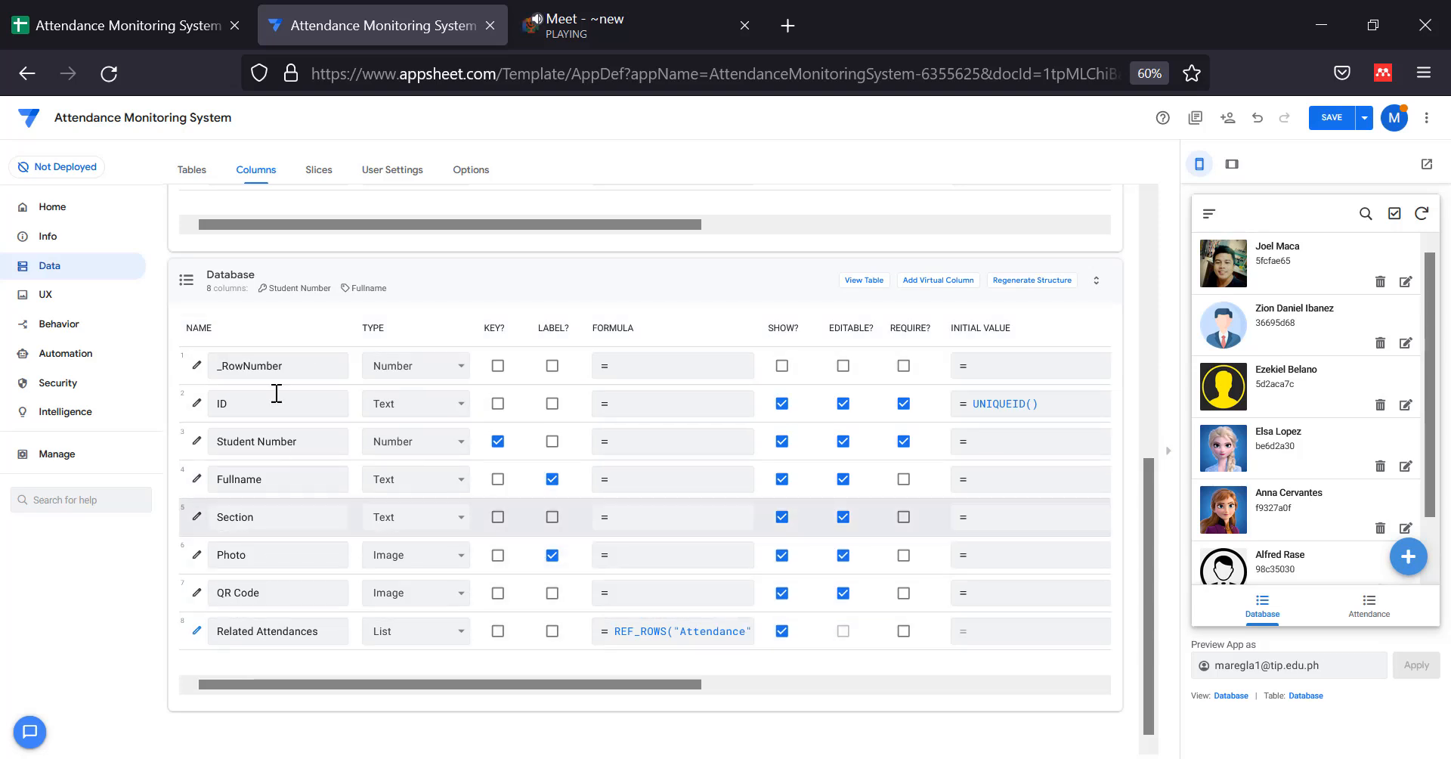
left_click(252, 632)
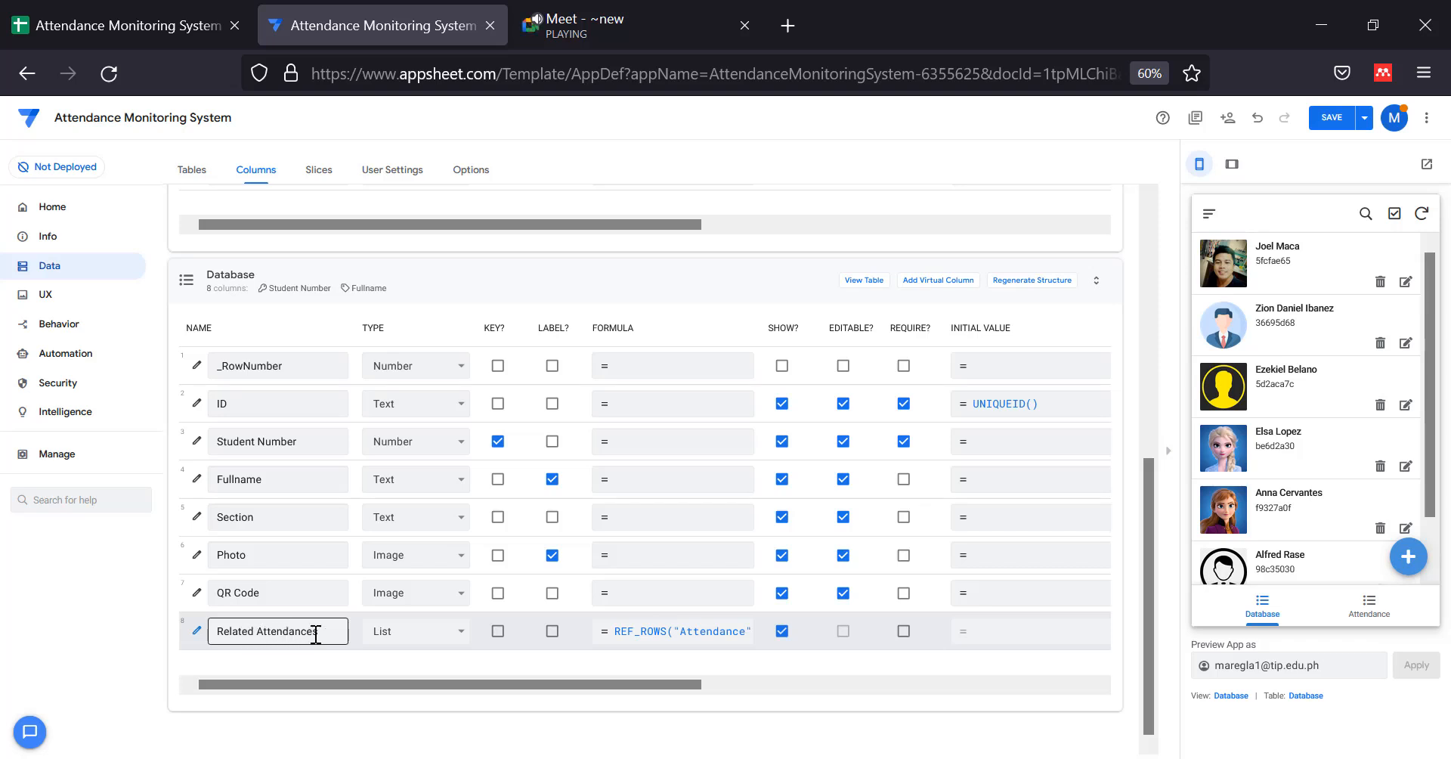
left_click(639, 626)
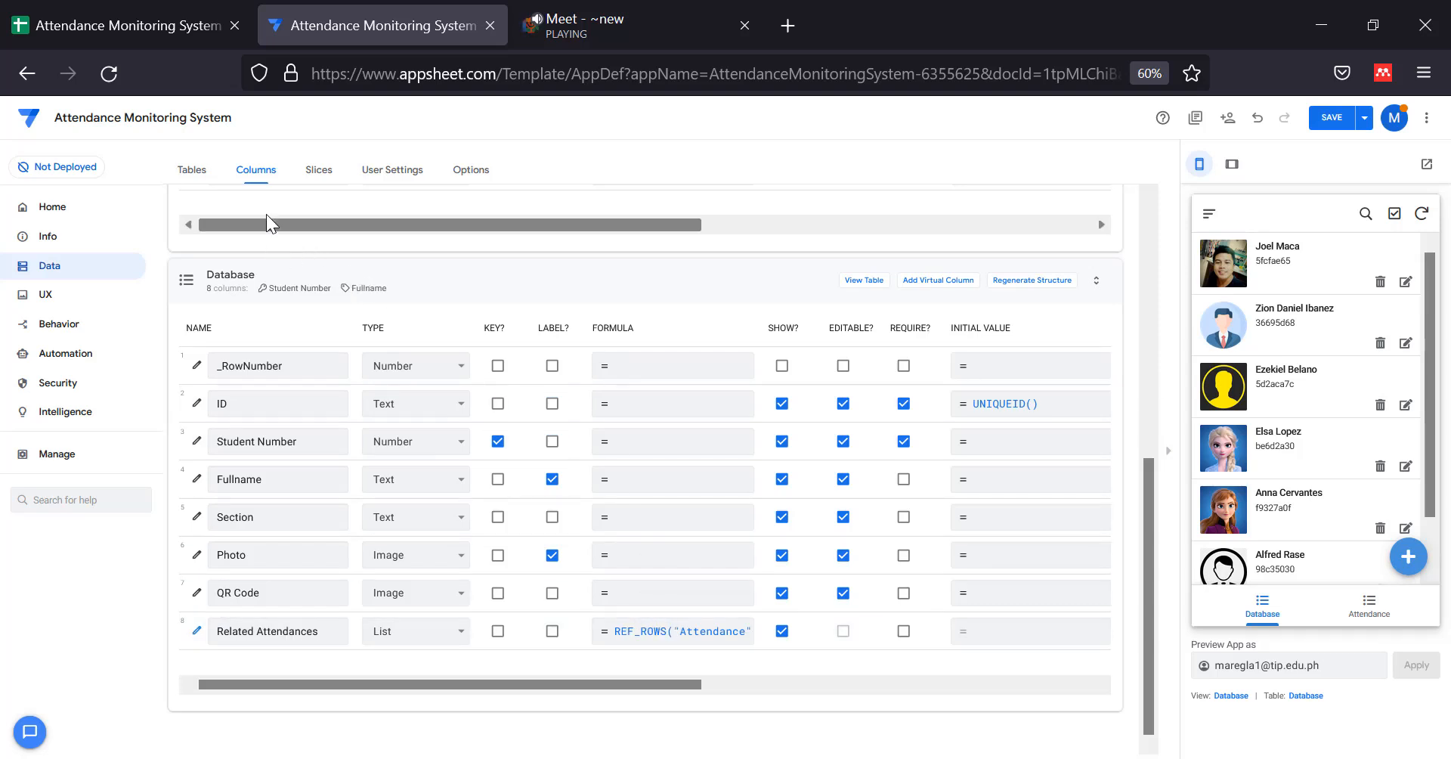
left_click(344, 631)
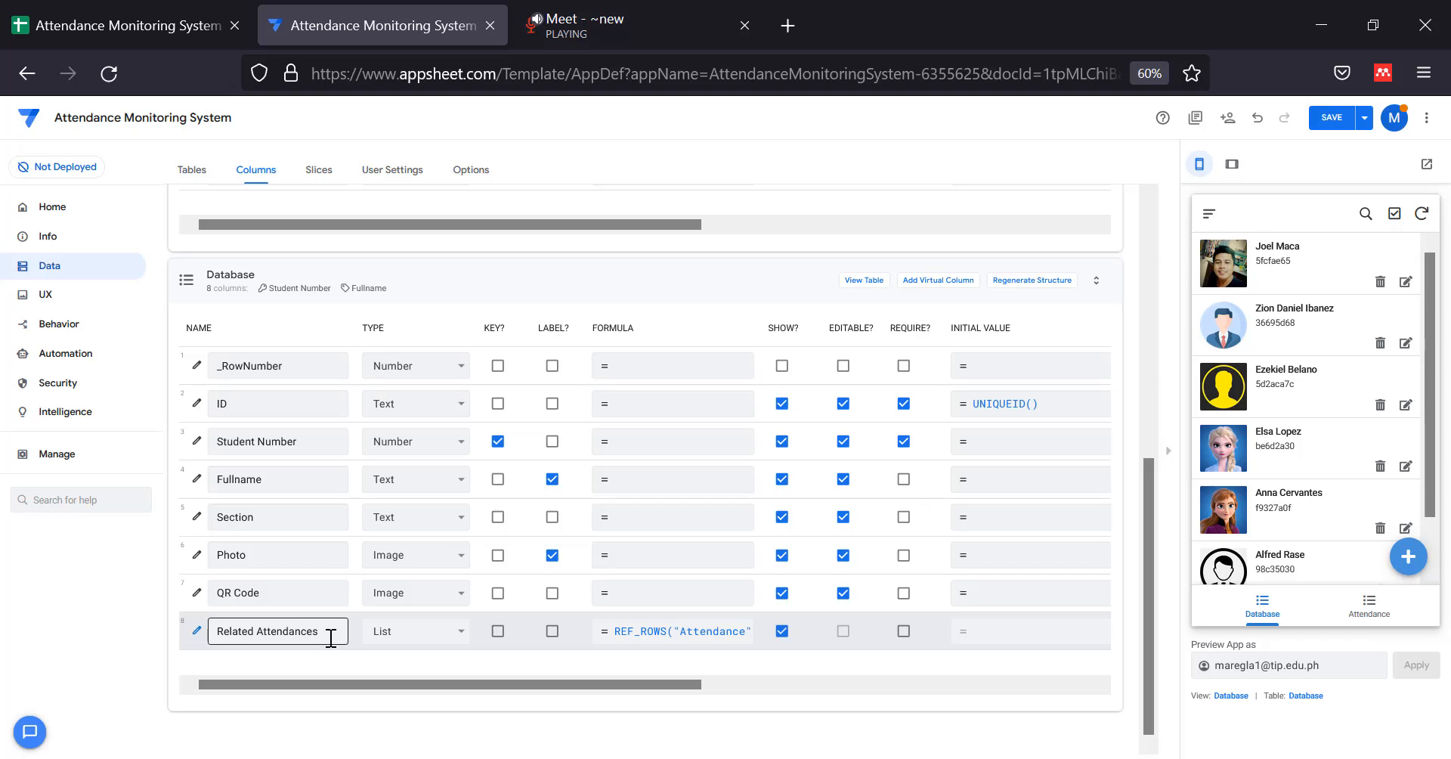
left_click(402, 639)
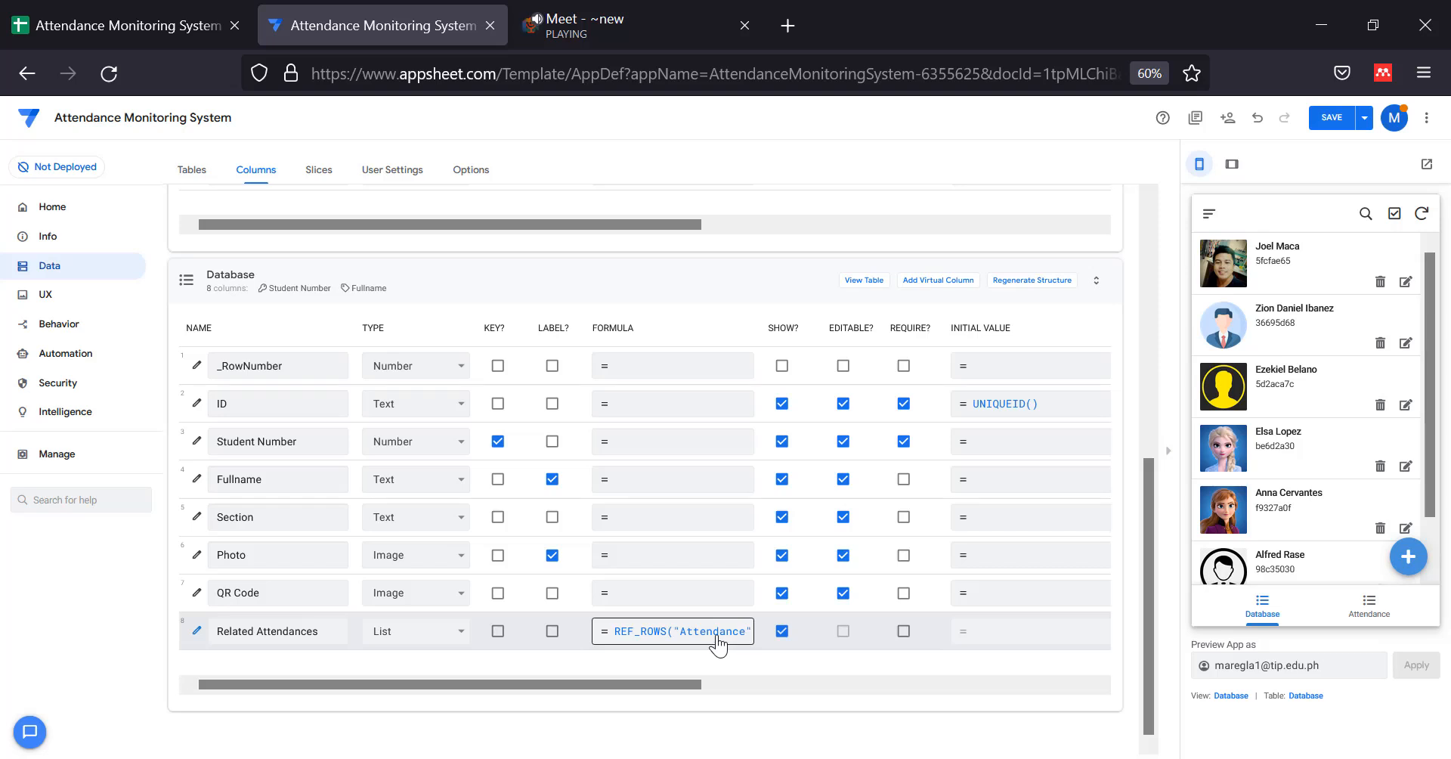
scroll(474, 574, "up", 4)
scroll(474, 557, "up", 3)
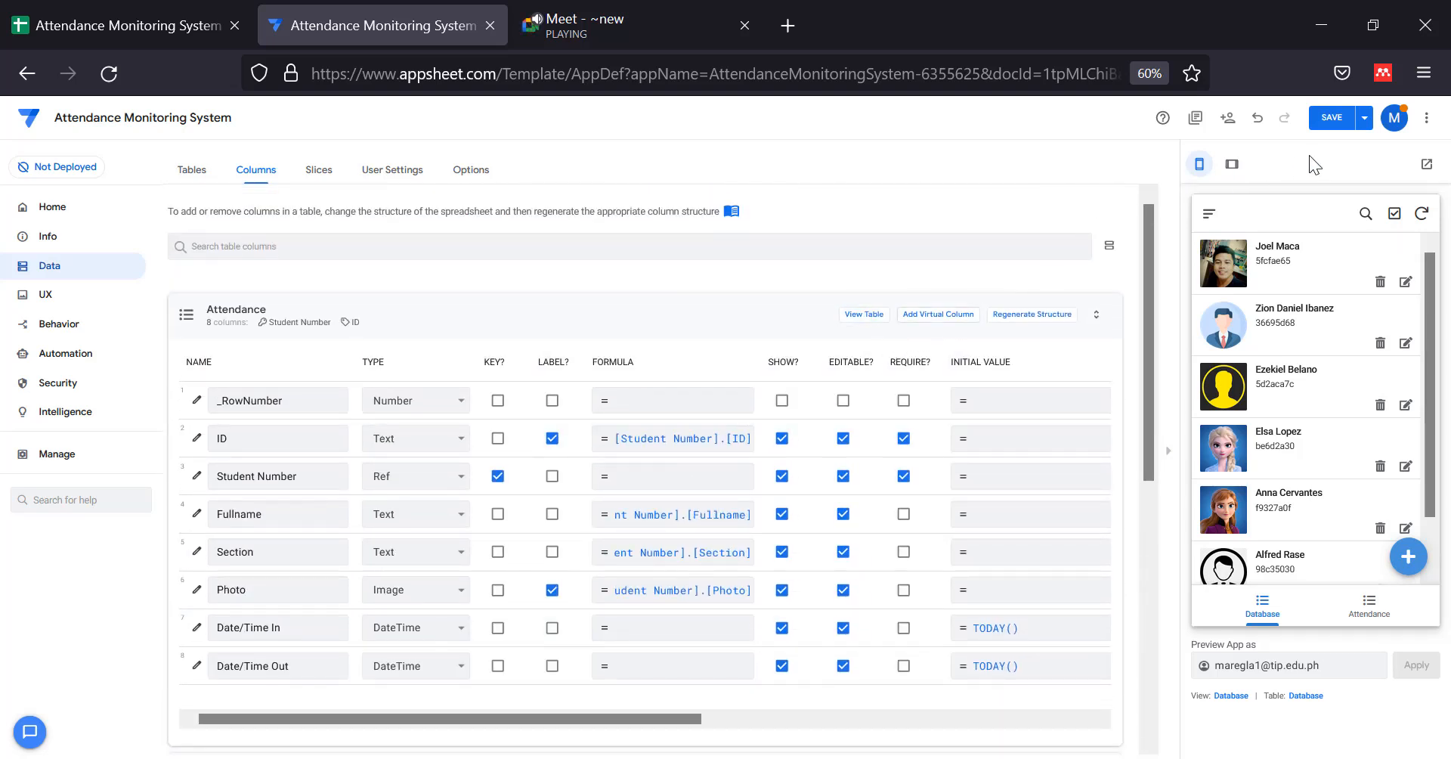
Save the app and open a new Attendance entry form in the app preview.
left_click(1332, 122)
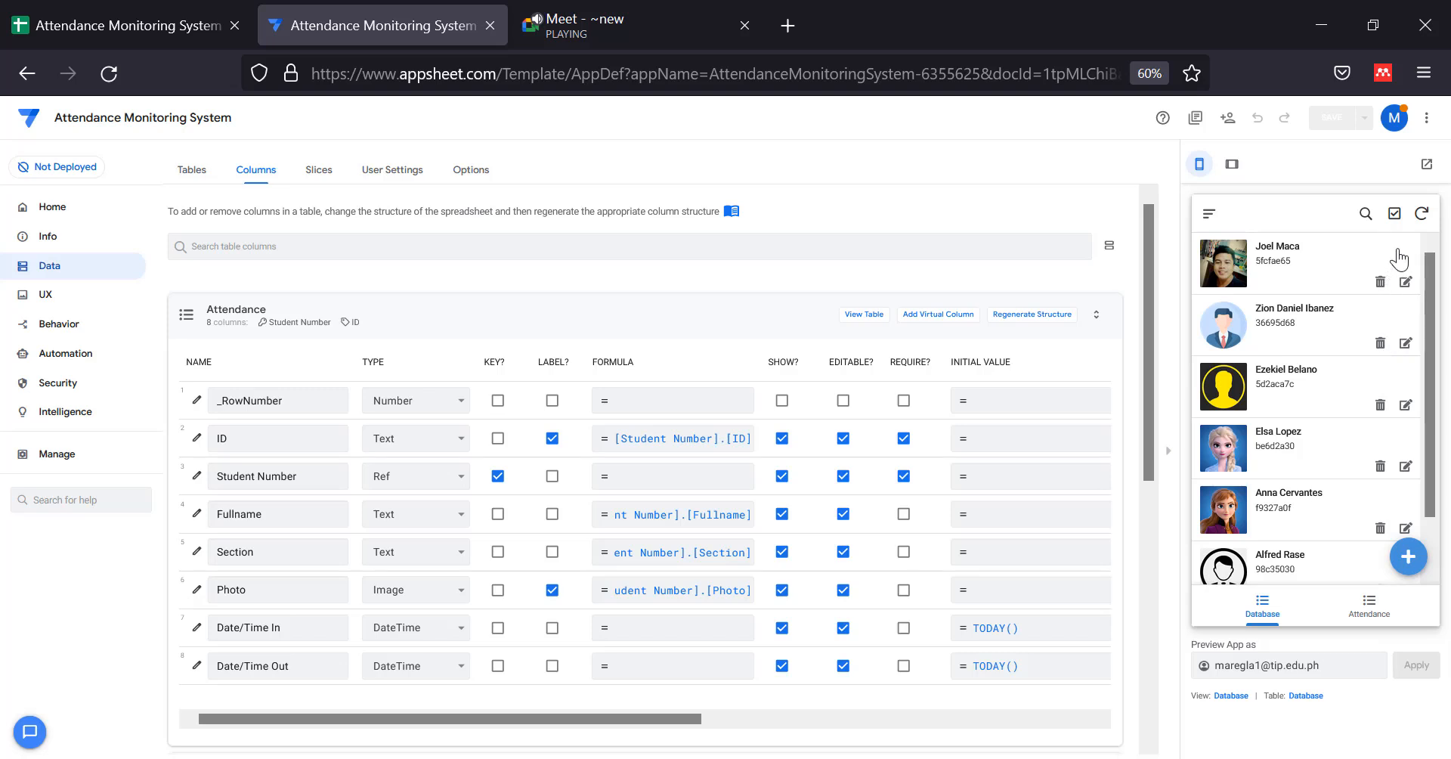
left_click(1370, 605)
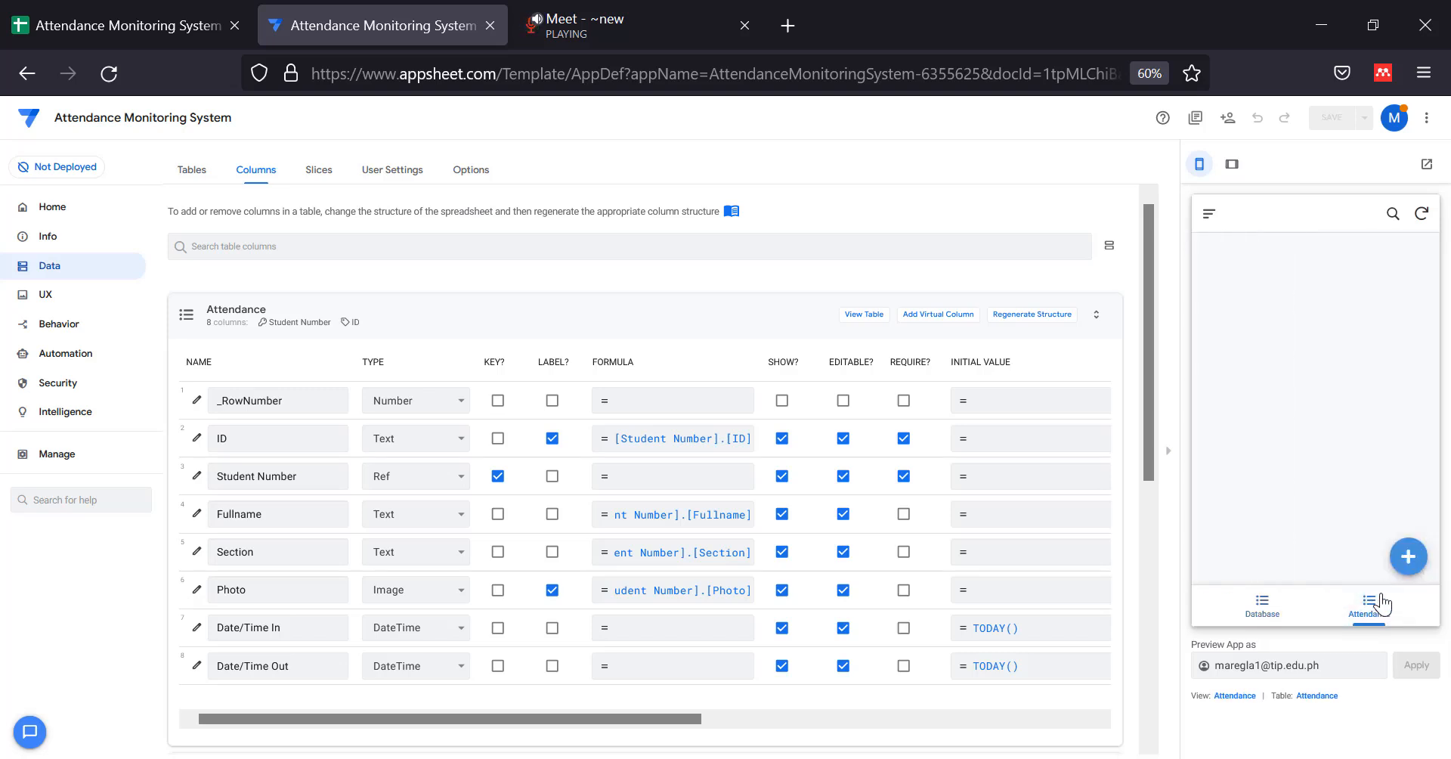
left_click(1407, 561)
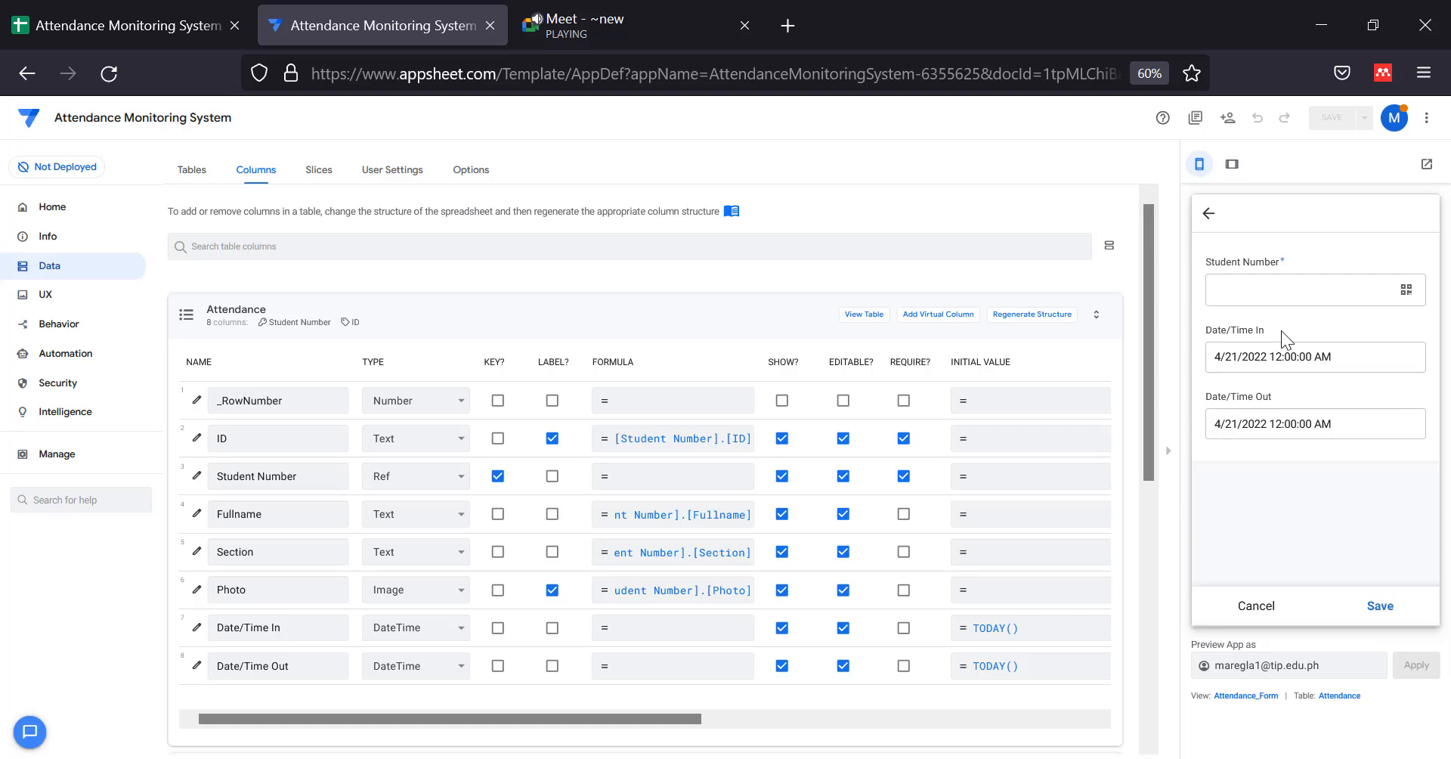
Switch to the Google Meet tab and open the QR code image AlfreQR.png from the Downloads folder.
left_click(601, 32)
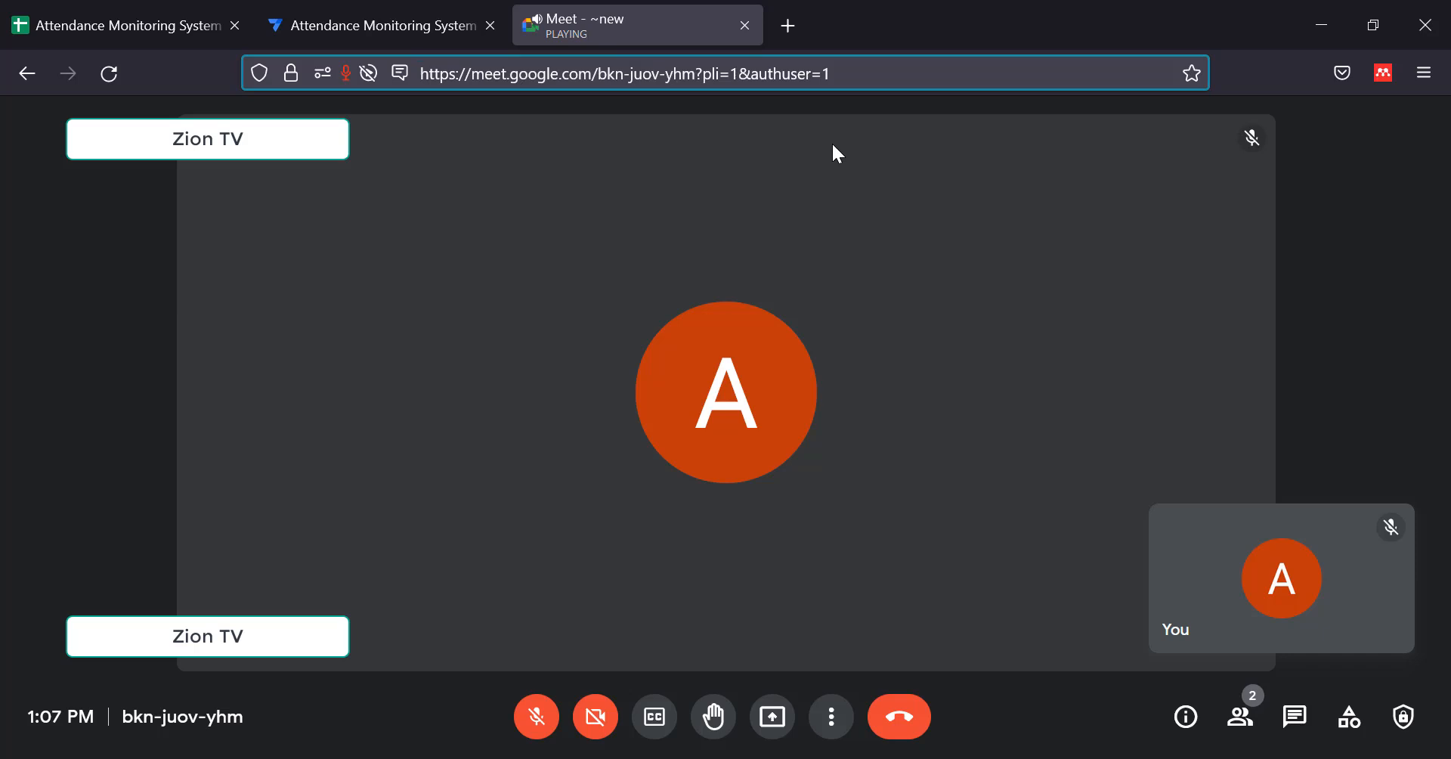
key("super+e")
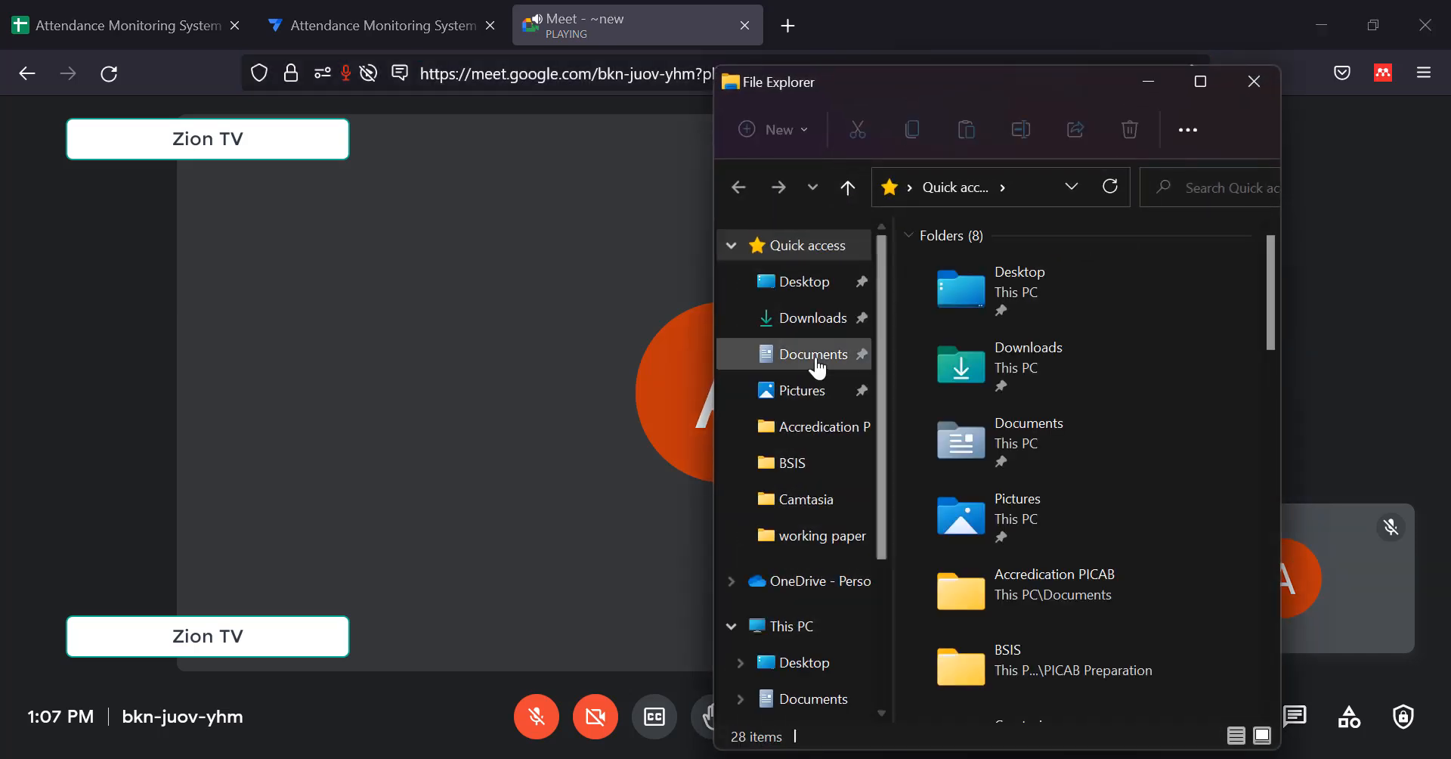
left_click(810, 323)
scroll(1022, 435, "down", 10)
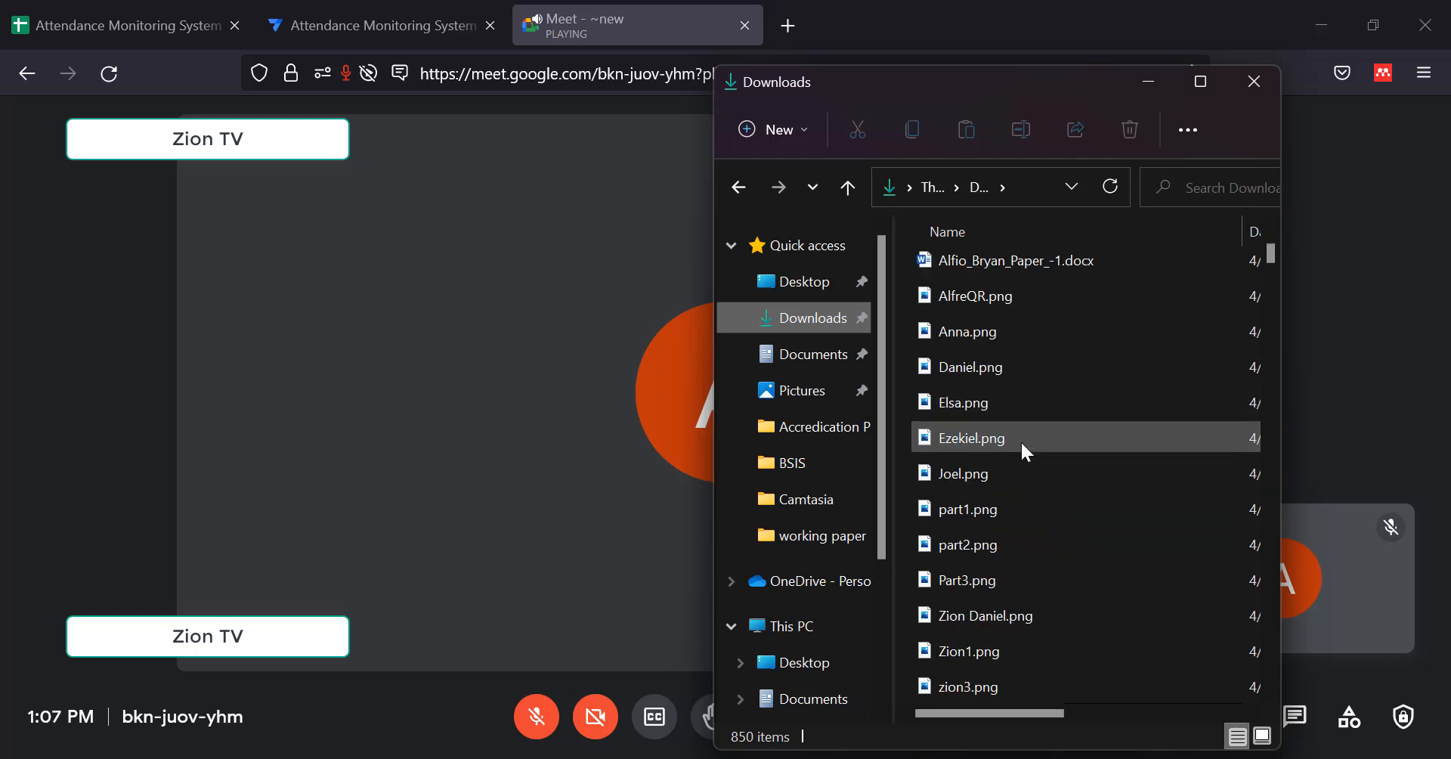
scroll(999, 428, "up", 4)
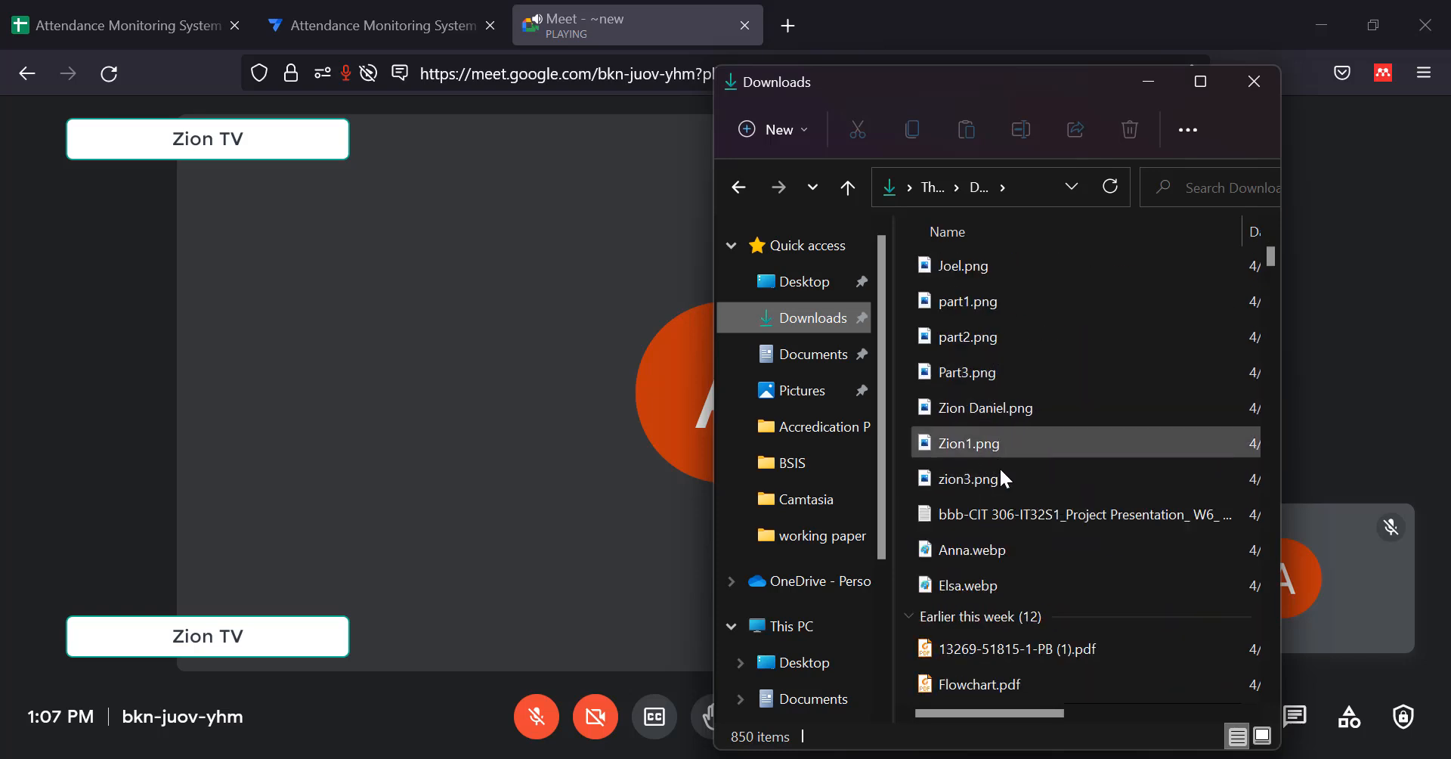
scroll(1000, 443, "up", 1)
scroll(1000, 443, "up", 1)
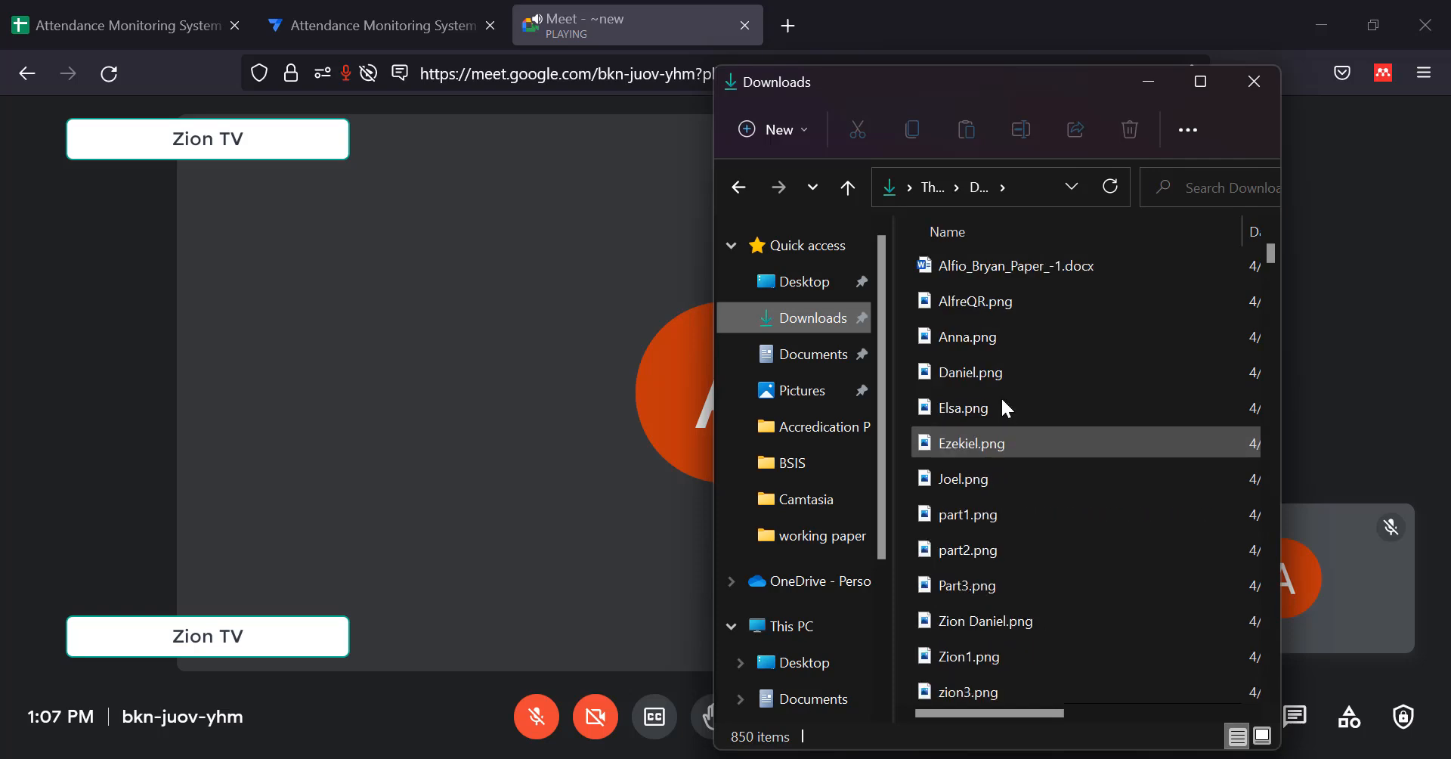
left_click(977, 303)
double_click(977, 304)
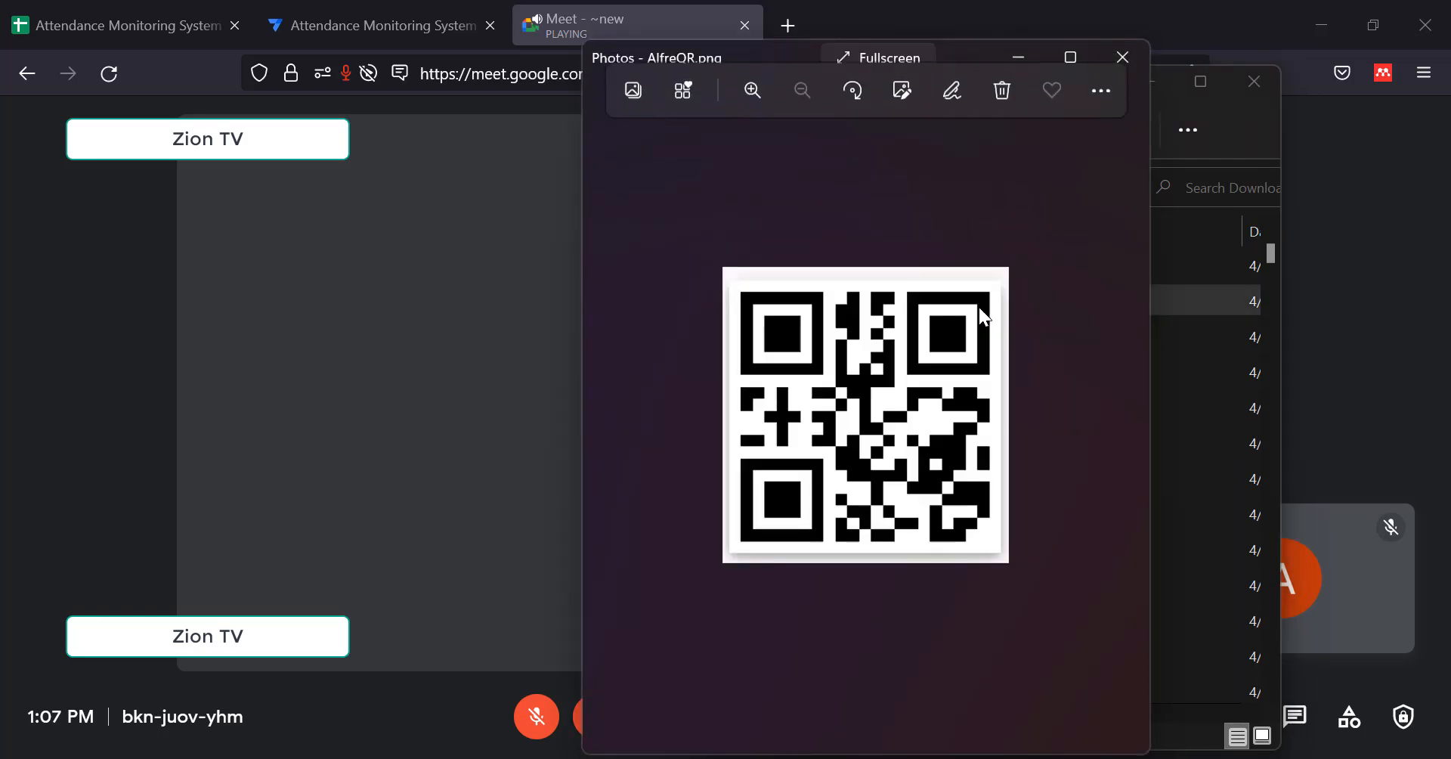
Place the QR code image window beside the shared meeting view and minimize the file explorer.
left_click_drag(788, 70, 87, 75)
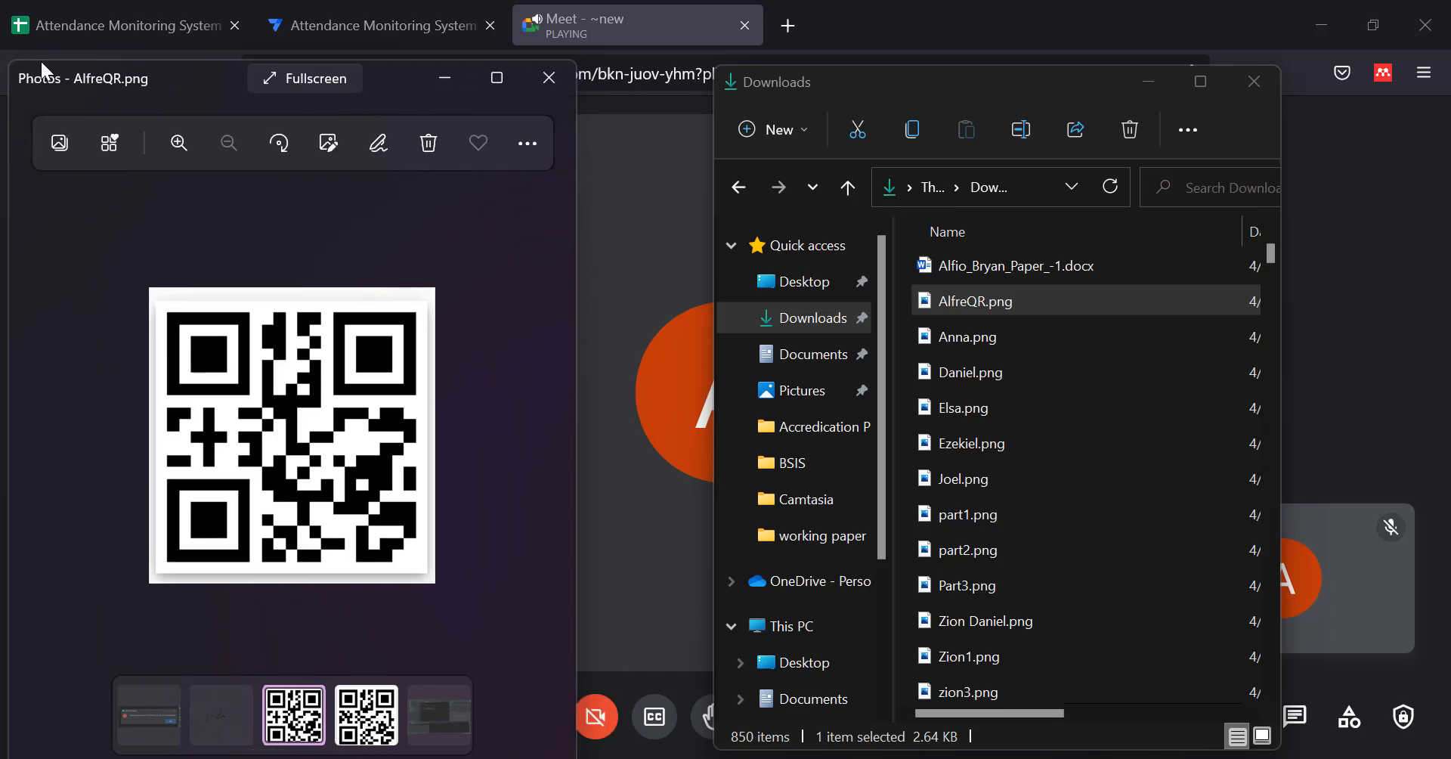
left_click_drag(39, 60, 99, 254)
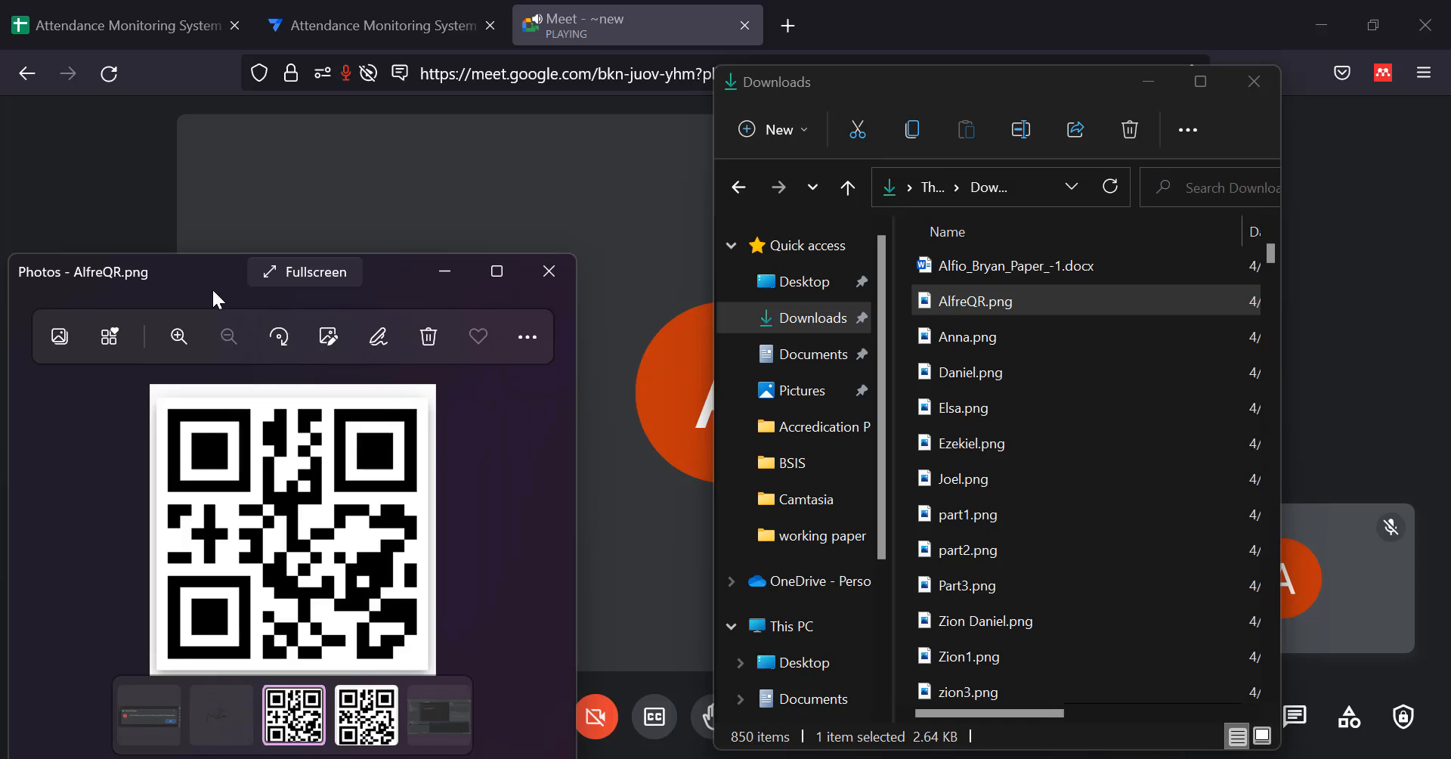
left_click_drag(219, 271, 234, 117)
left_click(1150, 83)
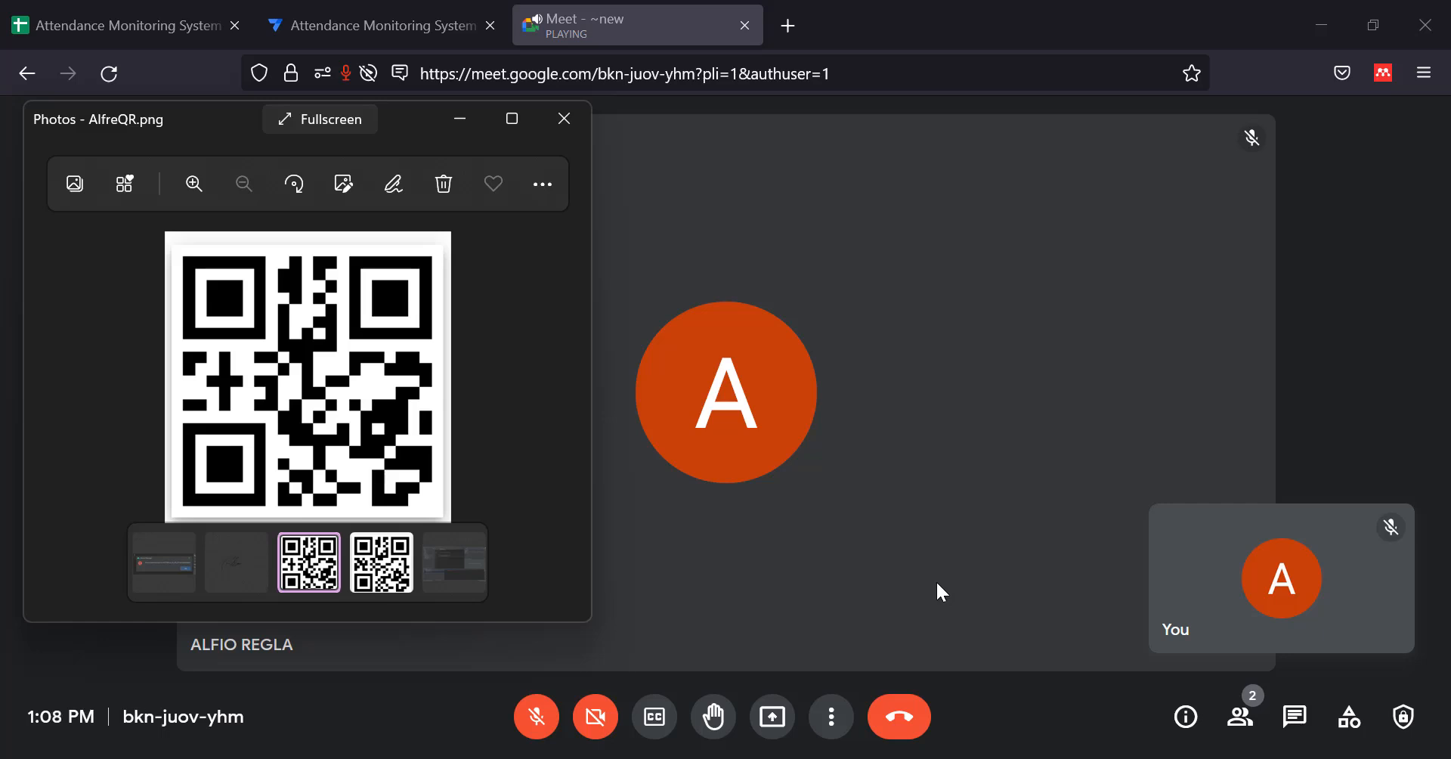
left_click_drag(228, 119, 159, 126)
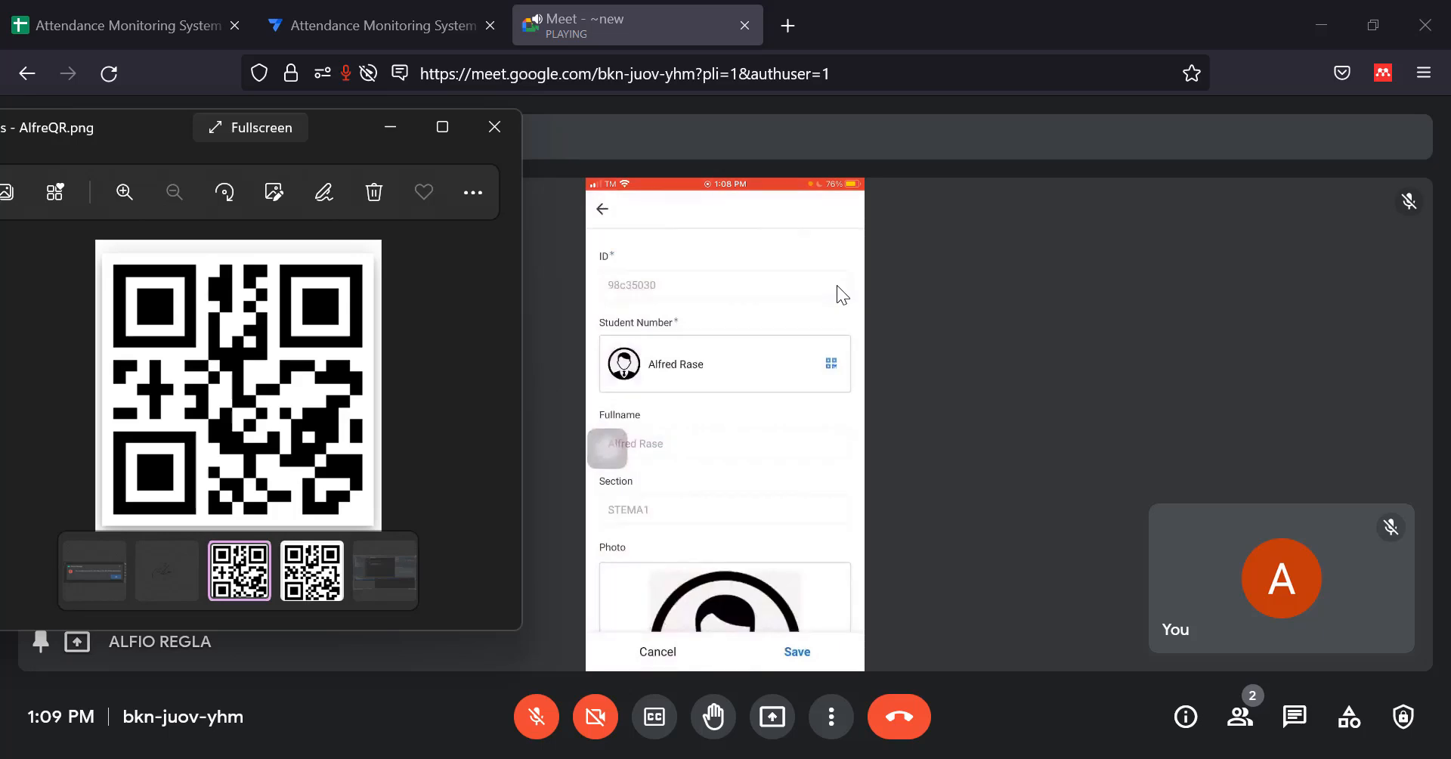
Bring the meeting view forward and examine the Date/Time Out field of the shared attendance form.
mouse_move(696, 382)
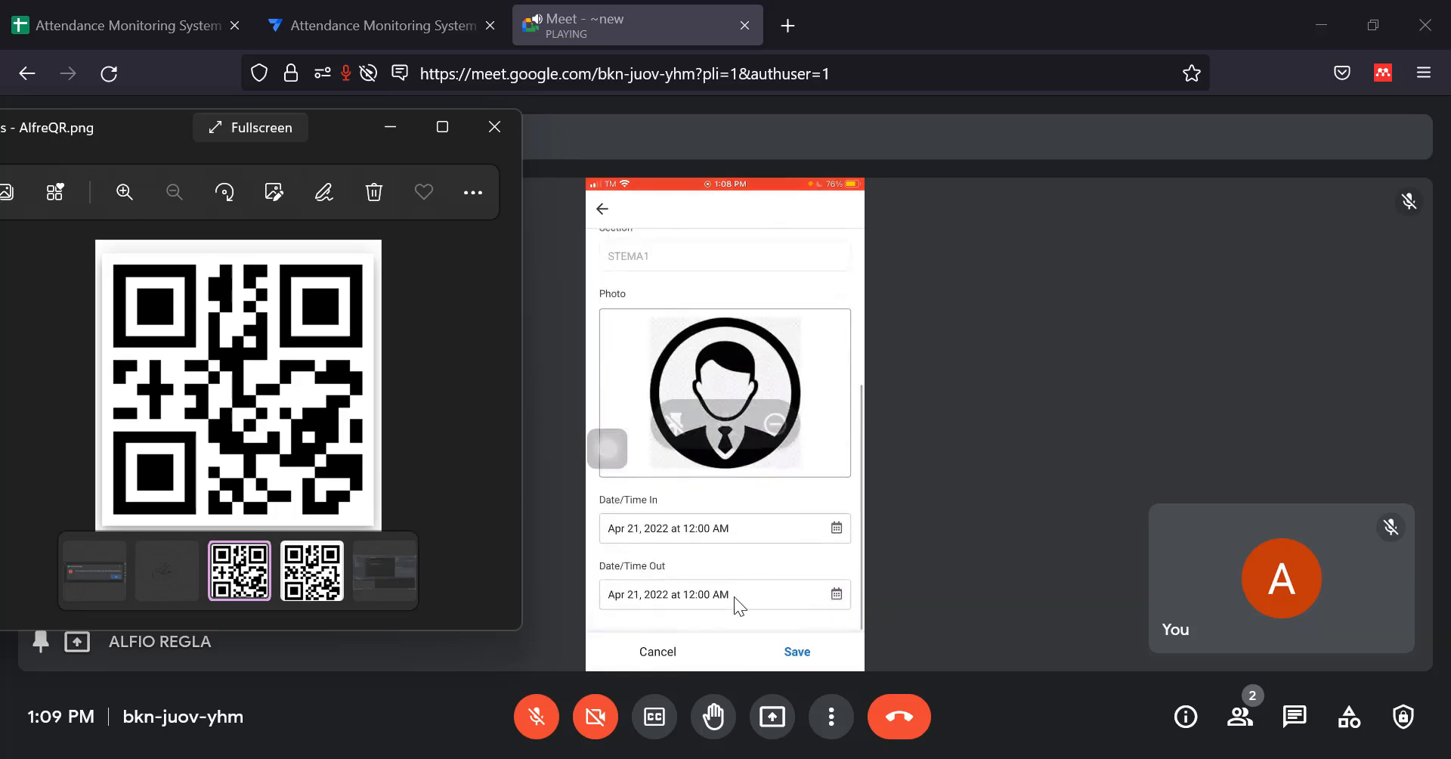
left_click(752, 595)
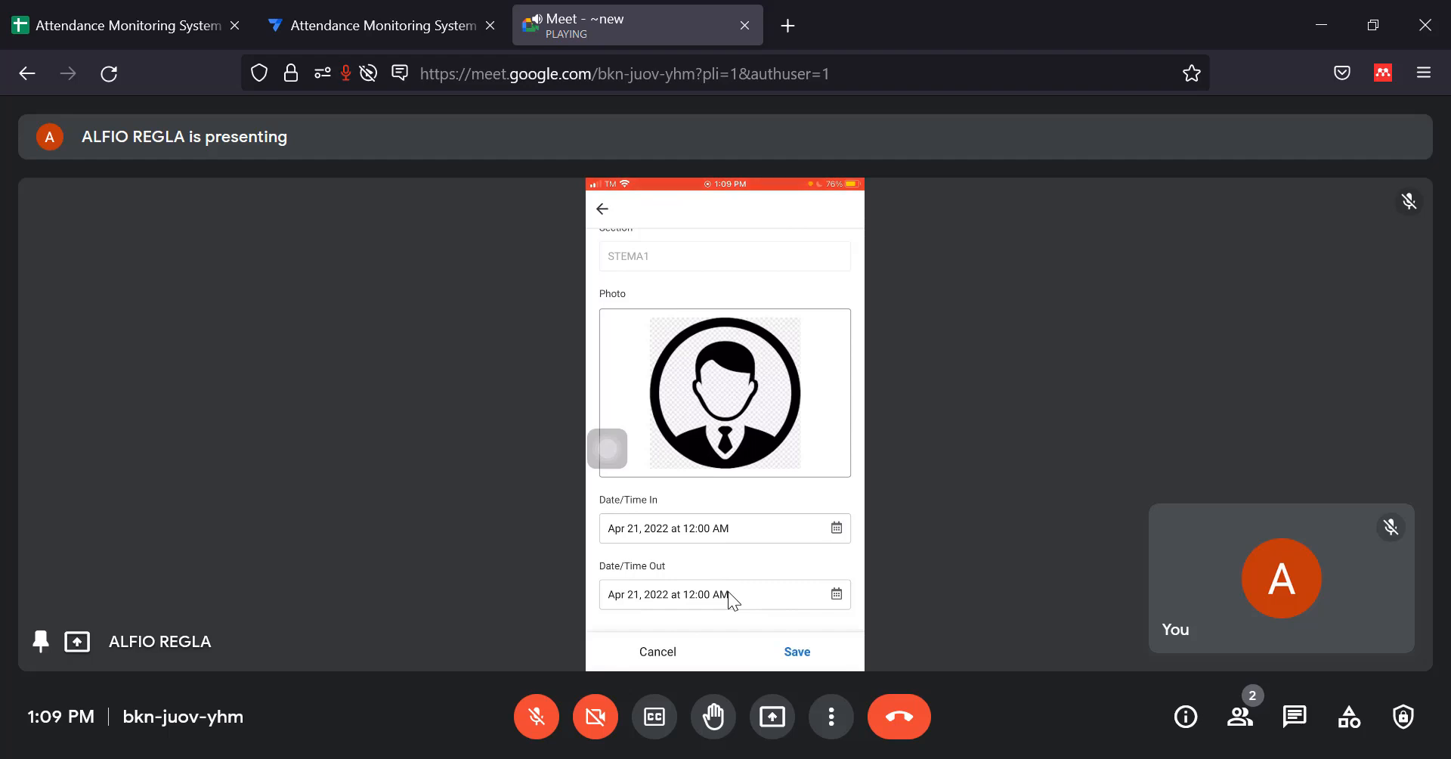
Switch back to AppSheet, clear the initial value formula of the Attendance table's Date/Time Out column, and save the expression.
left_click(346, 7)
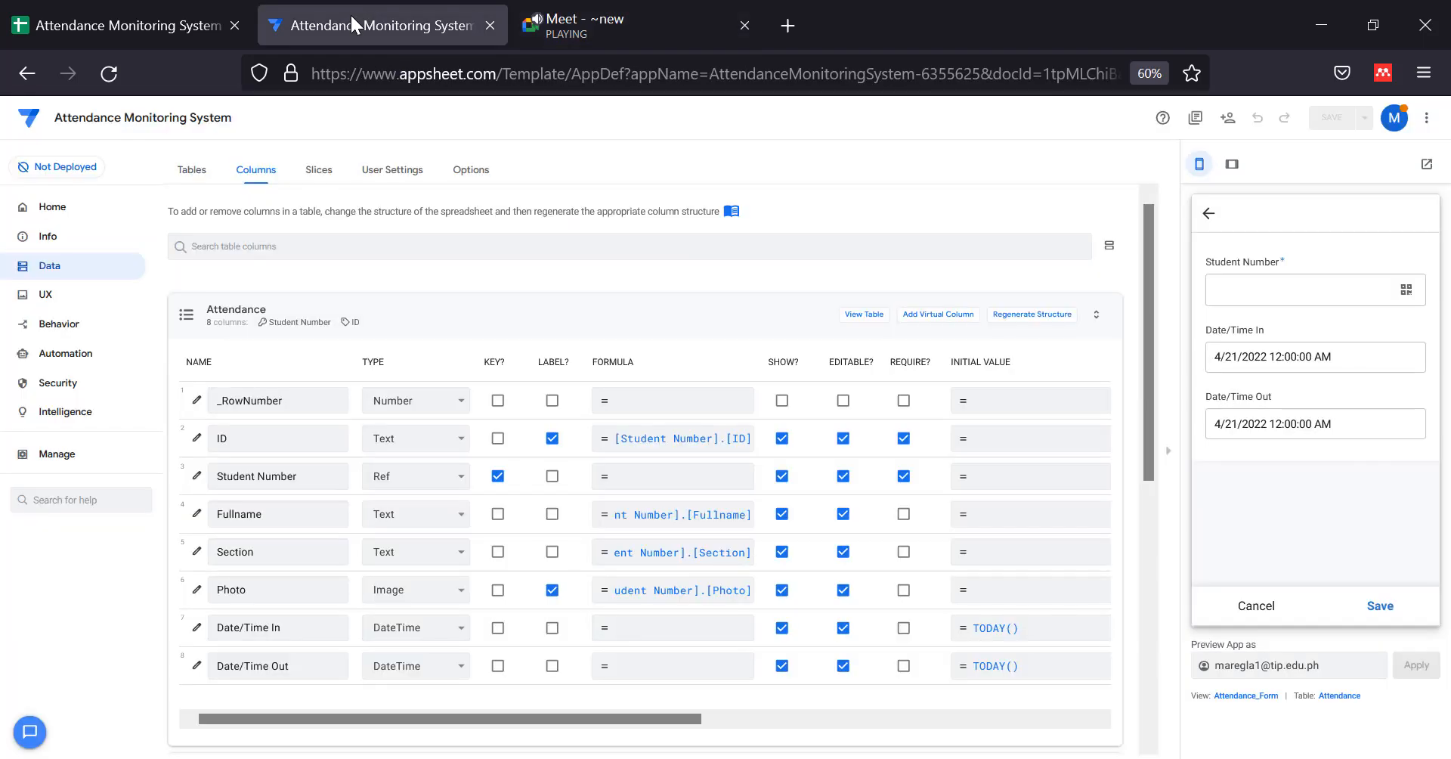
left_click(1029, 669)
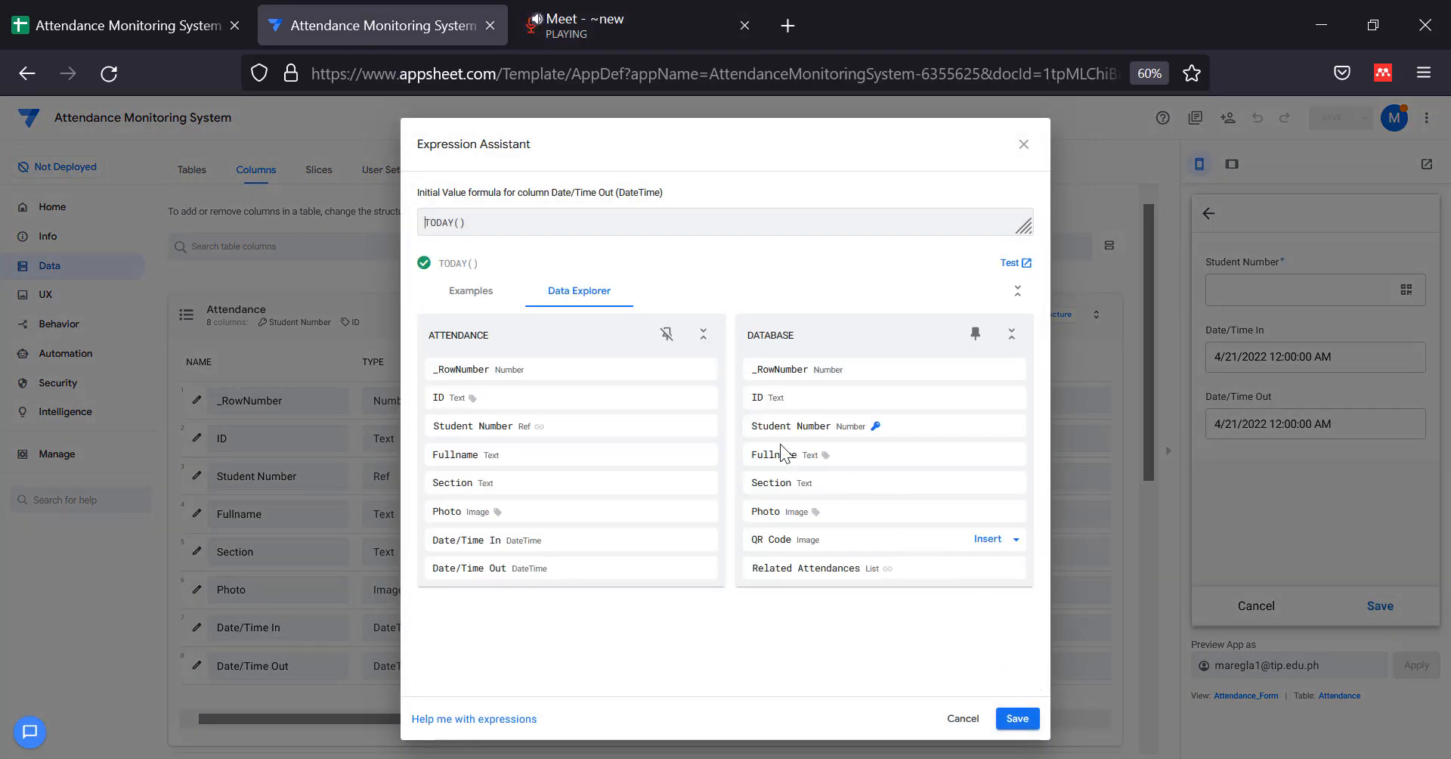
left_click_drag(528, 222, 408, 222)
key("BackSpace")
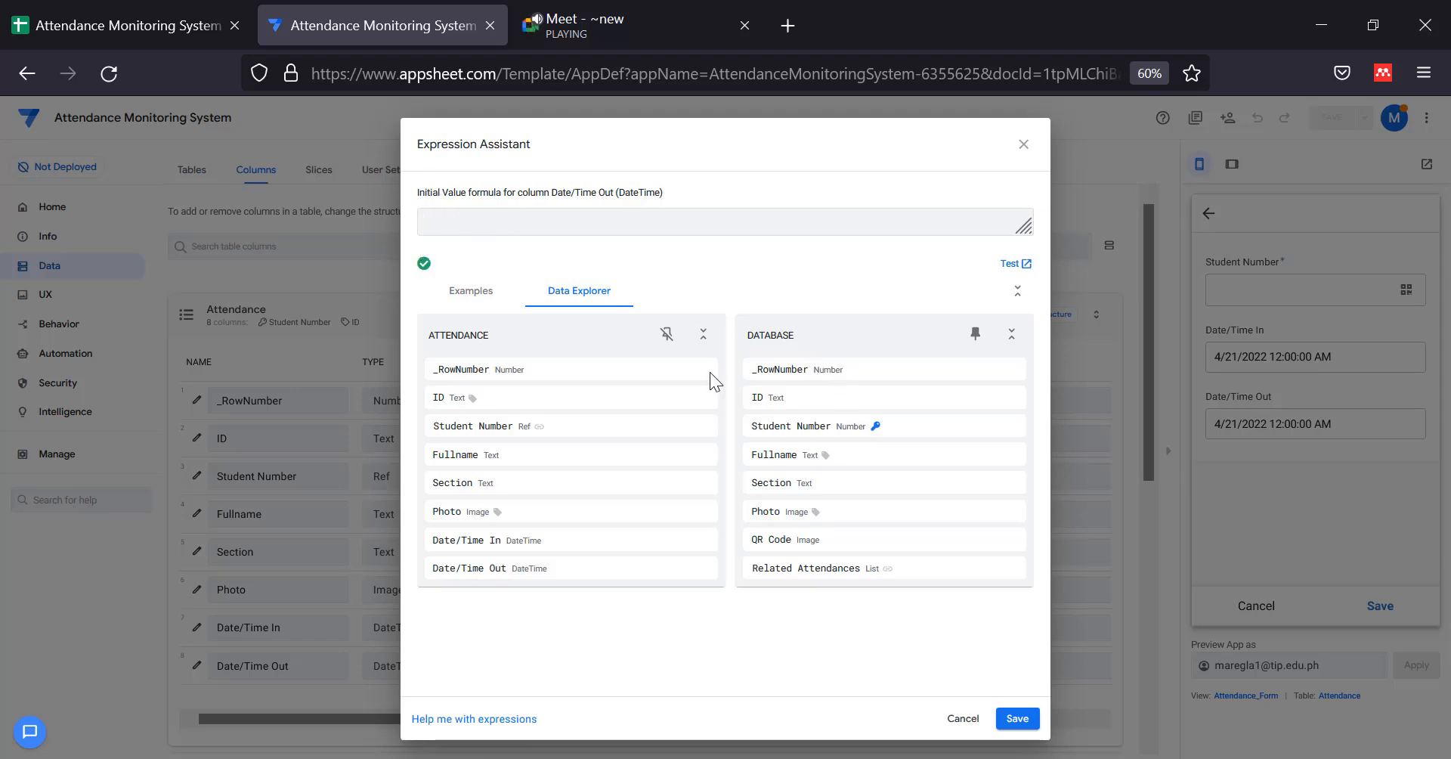
left_click(1016, 718)
scroll(869, 657, "down", 2)
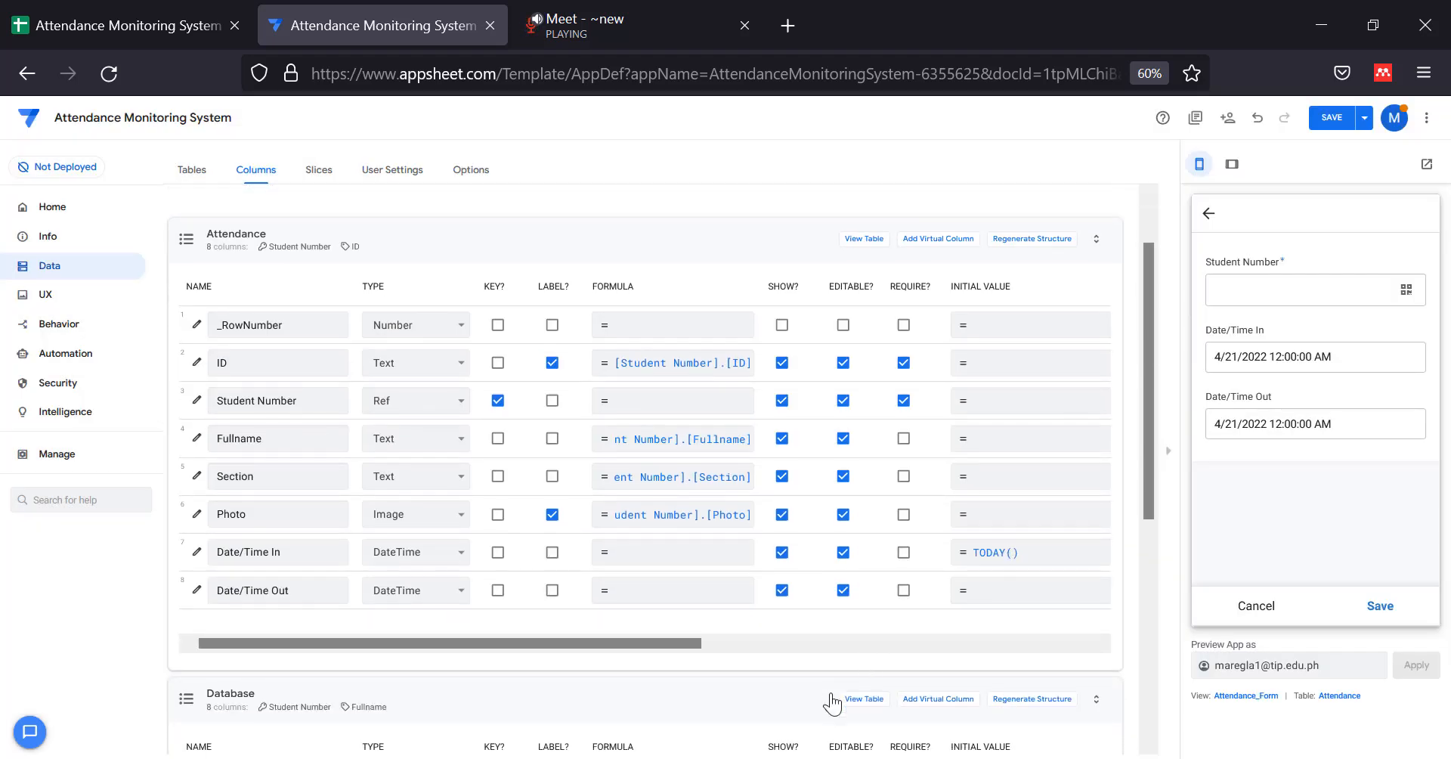
left_click_drag(578, 593, 1068, 587)
left_click_drag(927, 576, 340, 614)
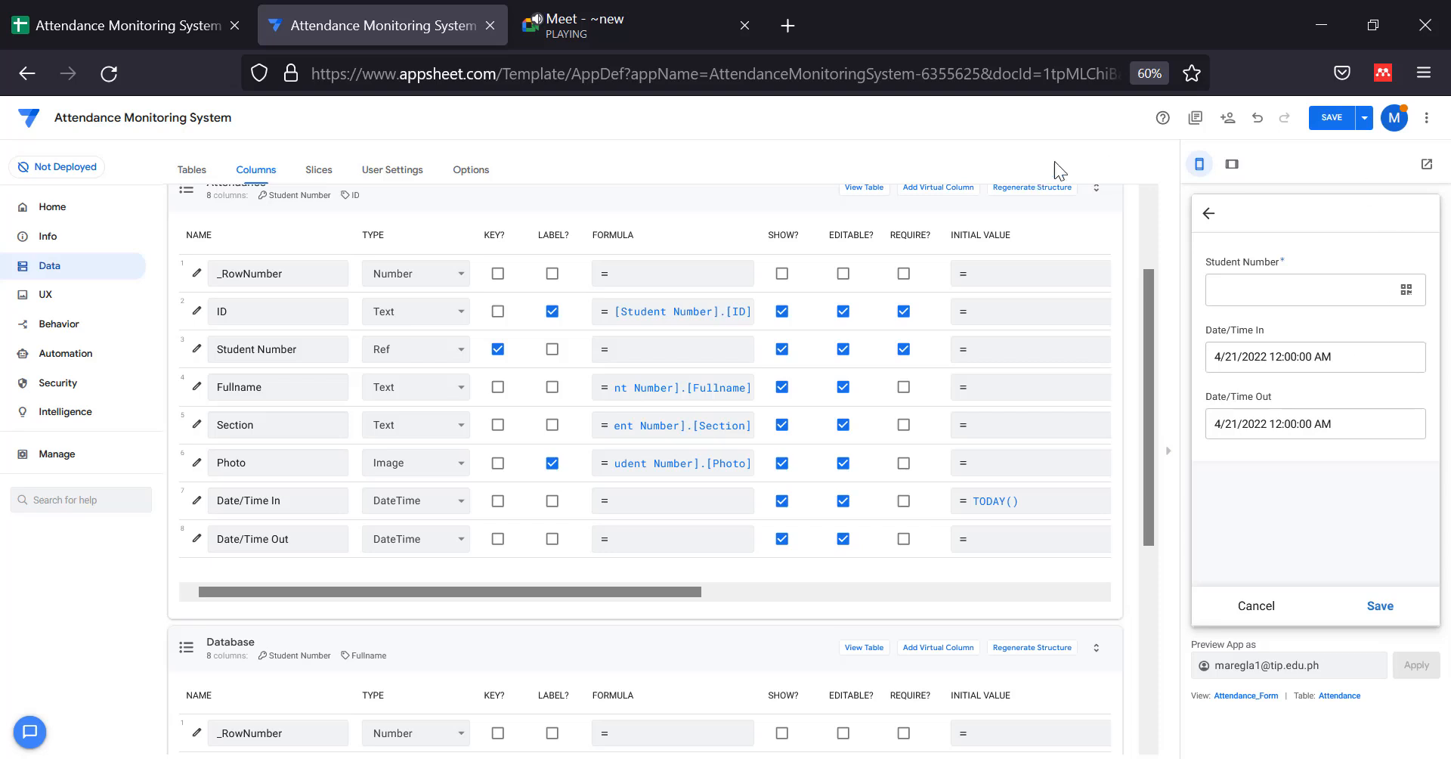
Save the app and switch to Google Meet to check the Date/Time Out field of the shared attendance form.
left_click(1326, 120)
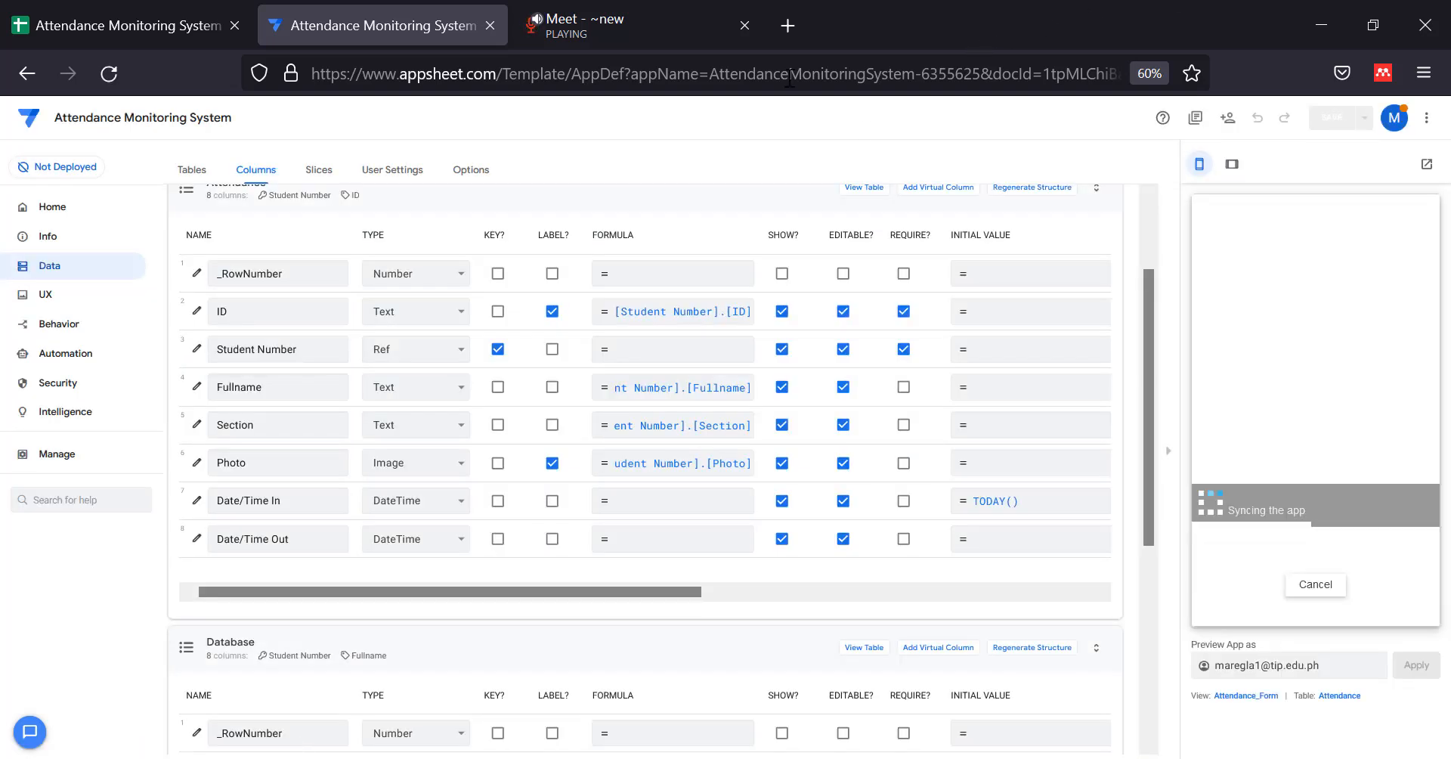
left_click(621, 28)
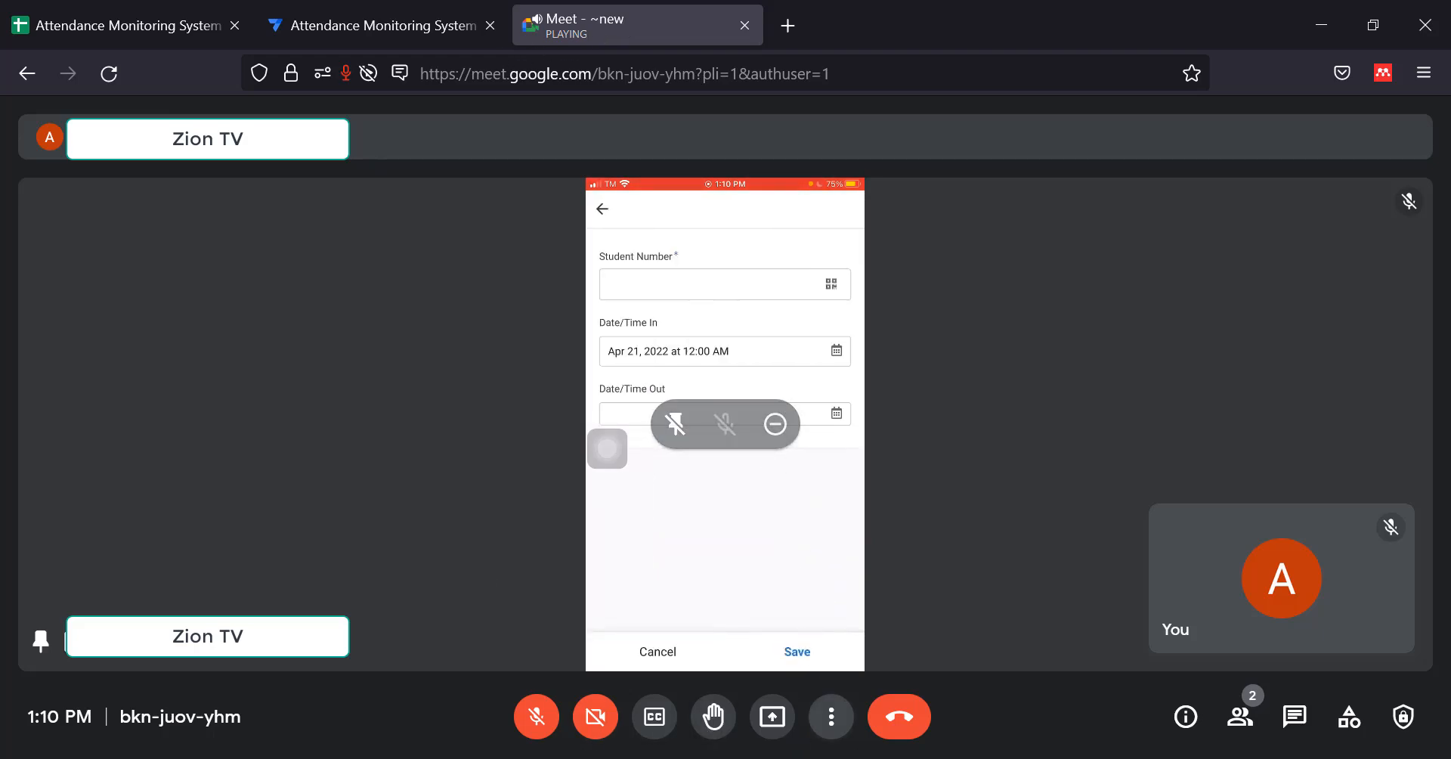
mouse_move(874, 757)
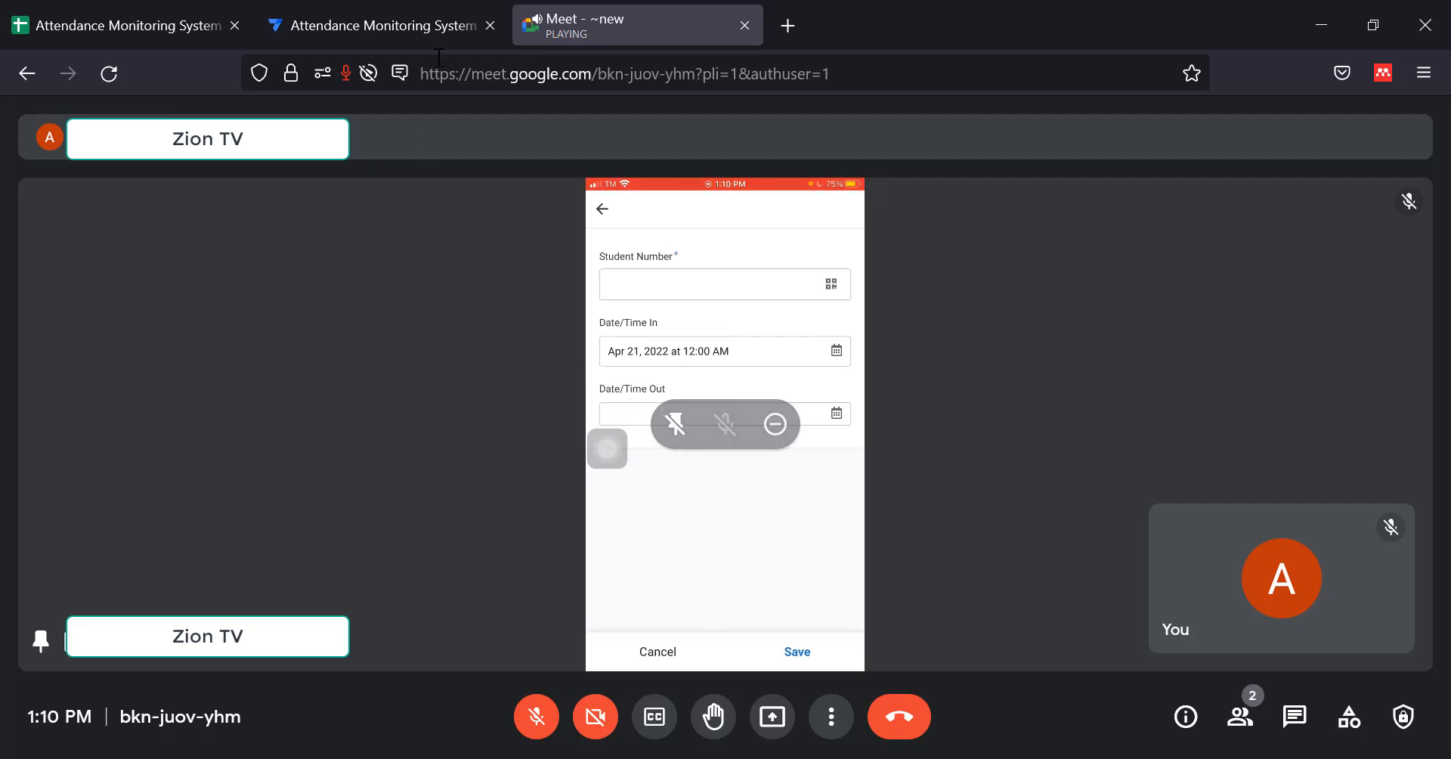
Switch back to AppSheet and copy the TODAY() initial value formula of the Attendance table's Date/Time In column, leaving that formula unedited.
left_click(423, 4)
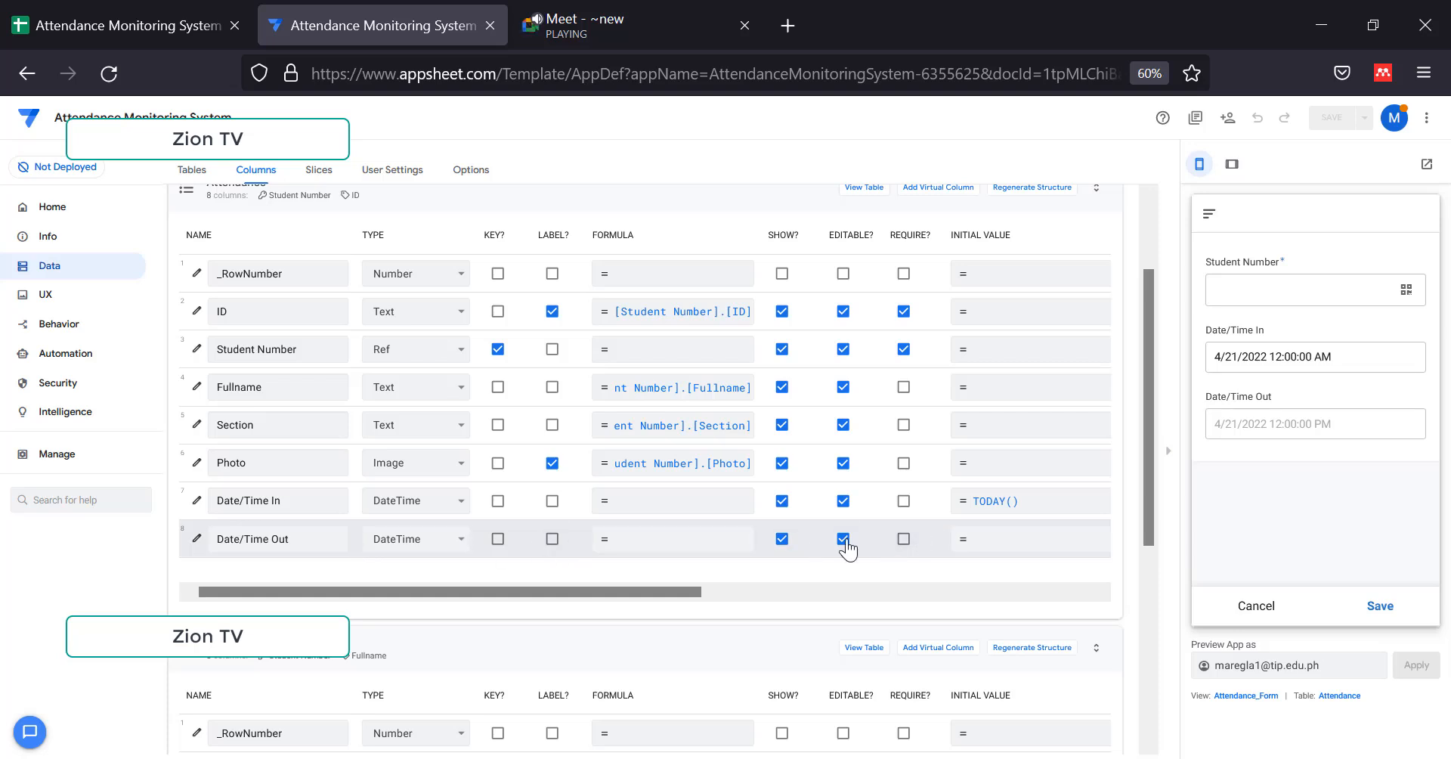
left_click_drag(597, 591, 505, 591)
left_click(1029, 502)
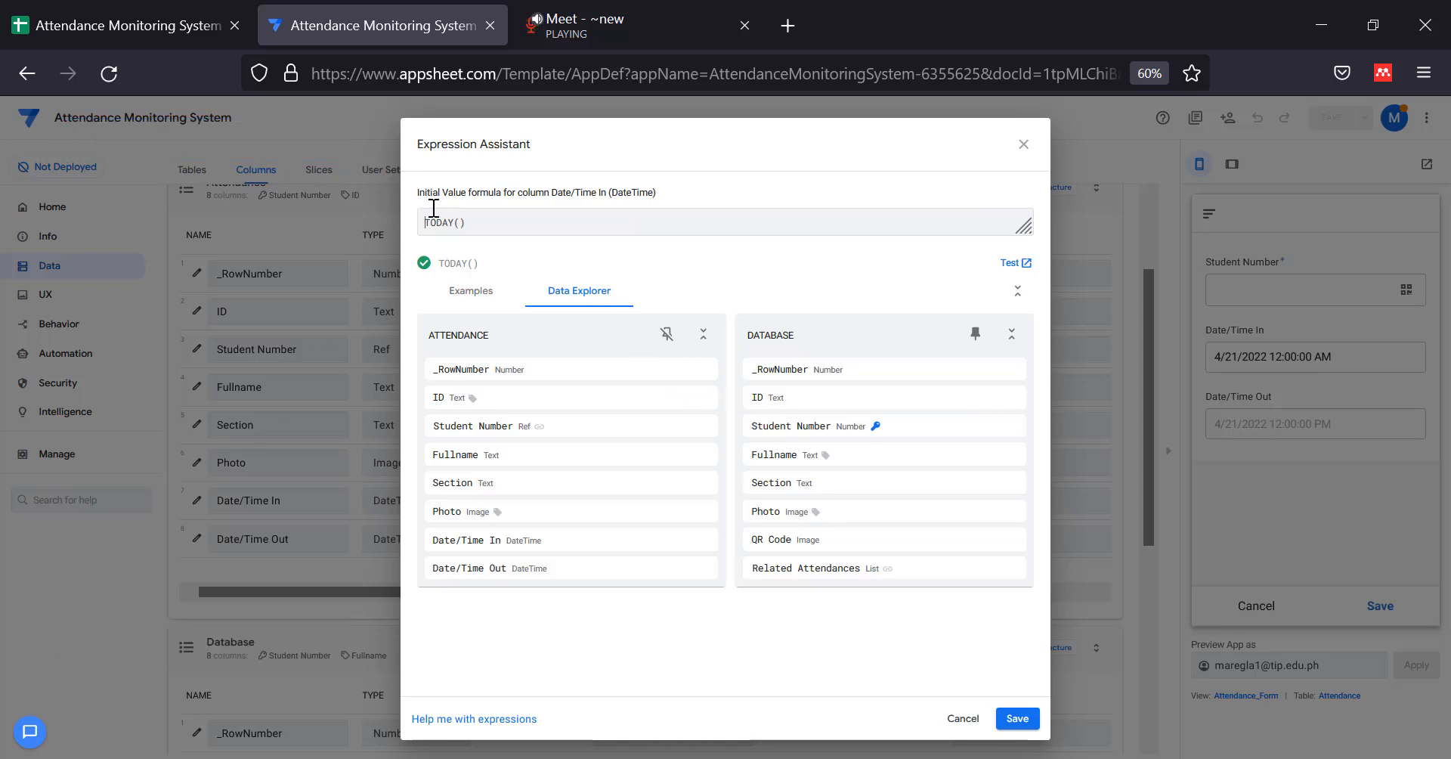
left_click_drag(483, 225, 398, 223)
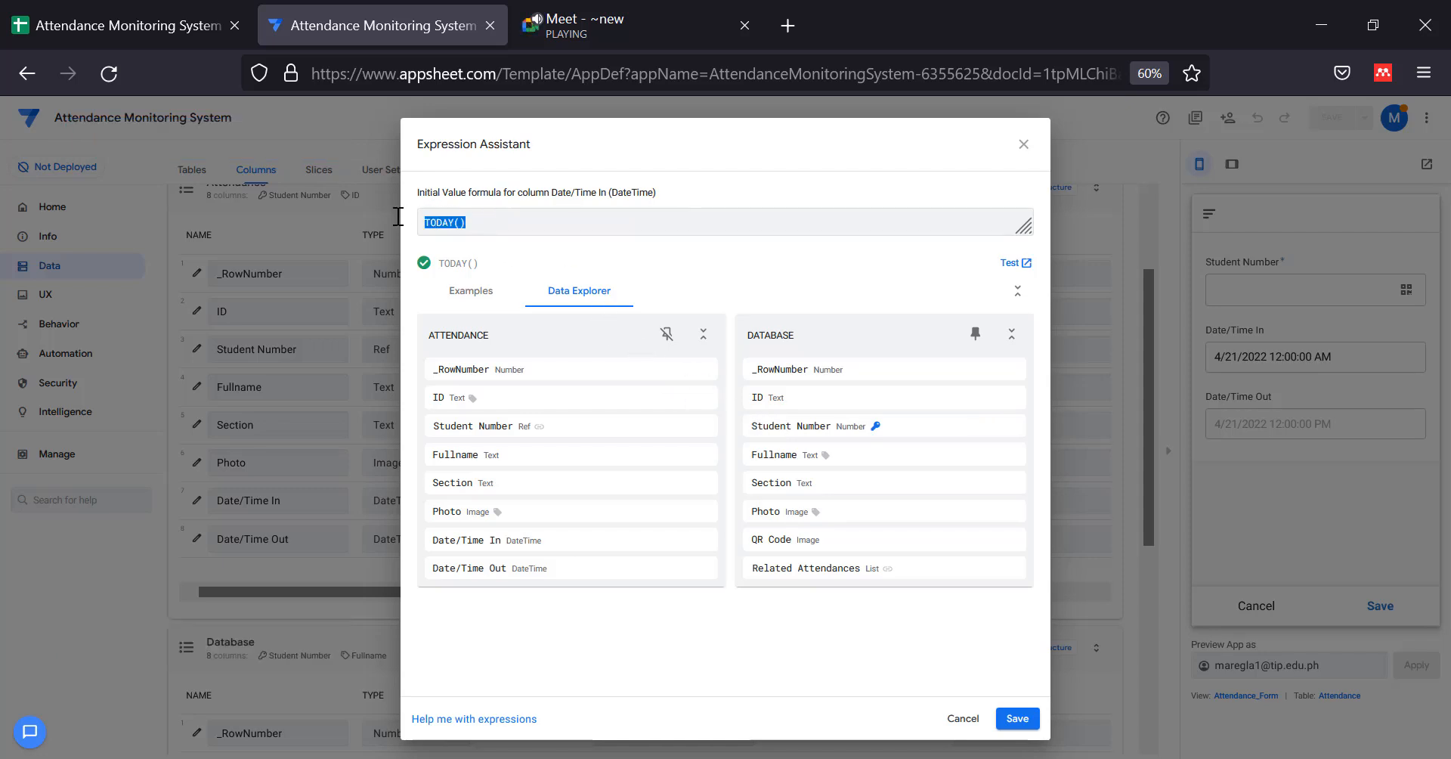
right_click(451, 227)
left_click(513, 364)
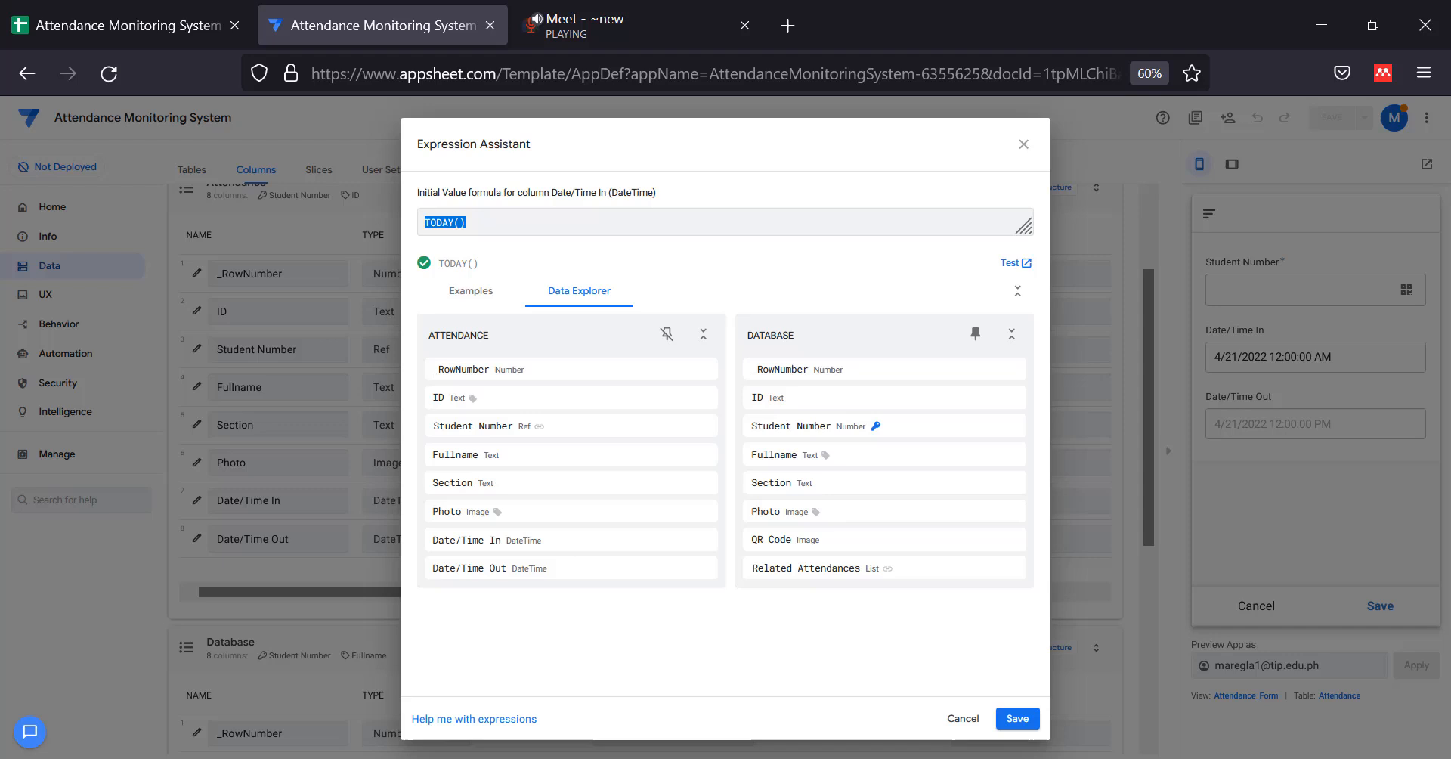
left_click(963, 719)
Paste TODAY() as the initial value of the Attendance table's Date/Time Out column, and save the expression and the app.
left_click(1002, 539)
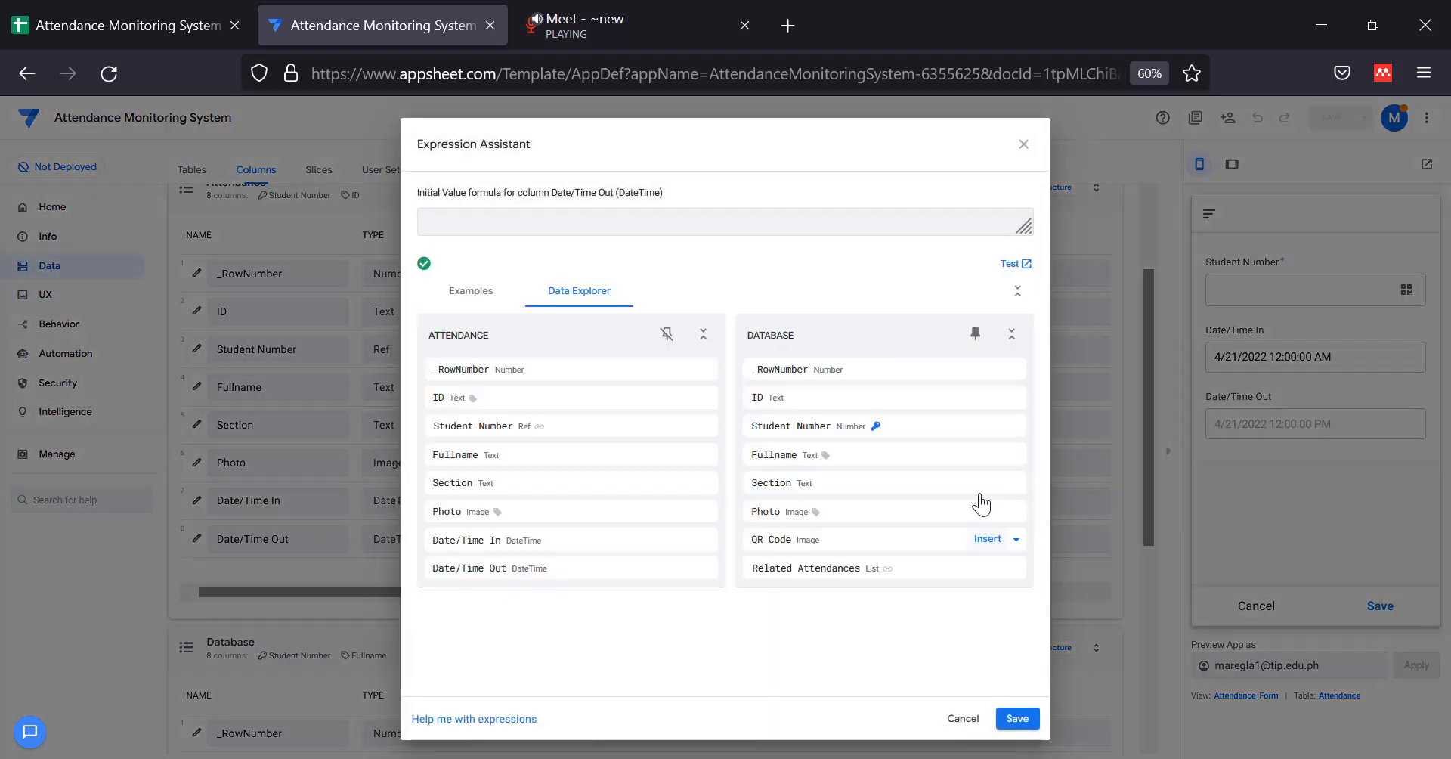
right_click(593, 224)
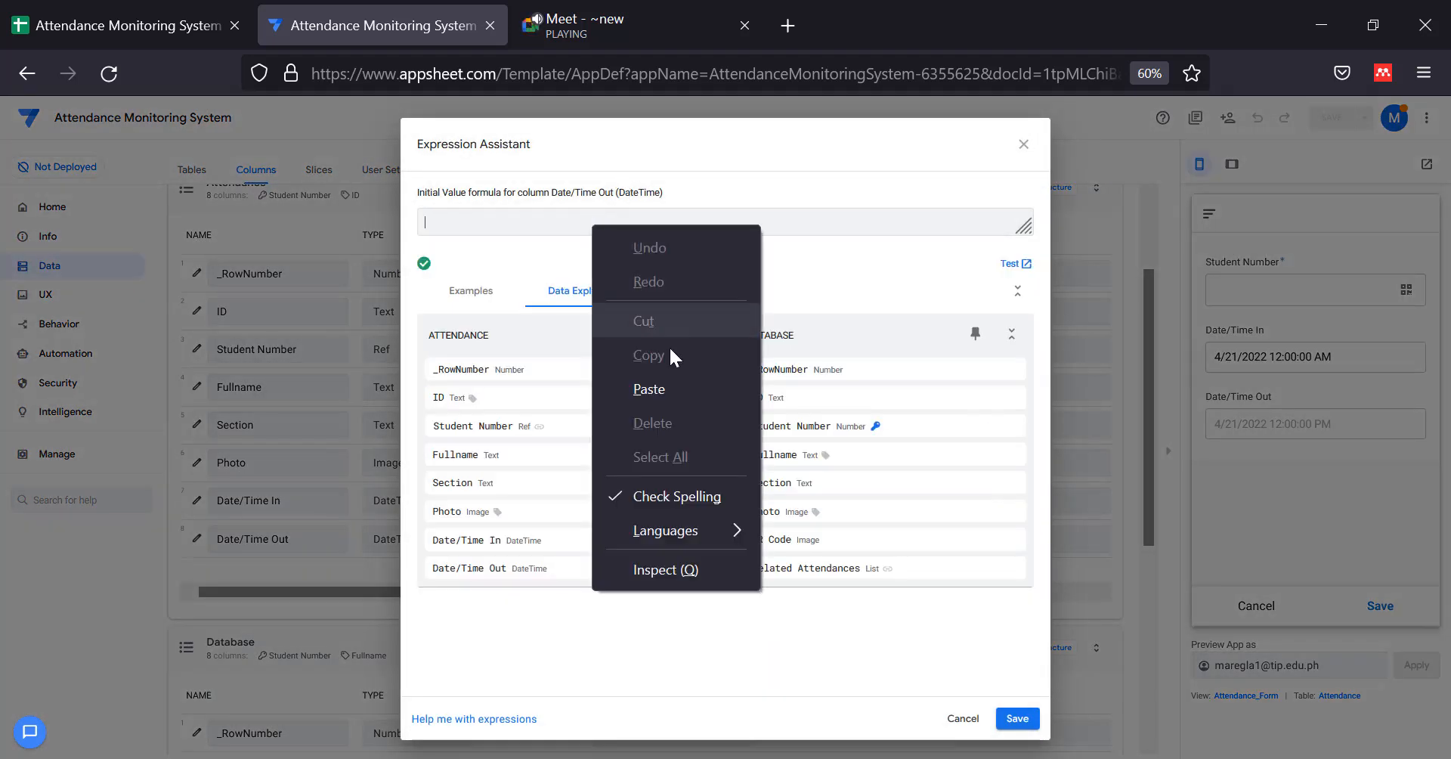
left_click(654, 388)
left_click(1007, 716)
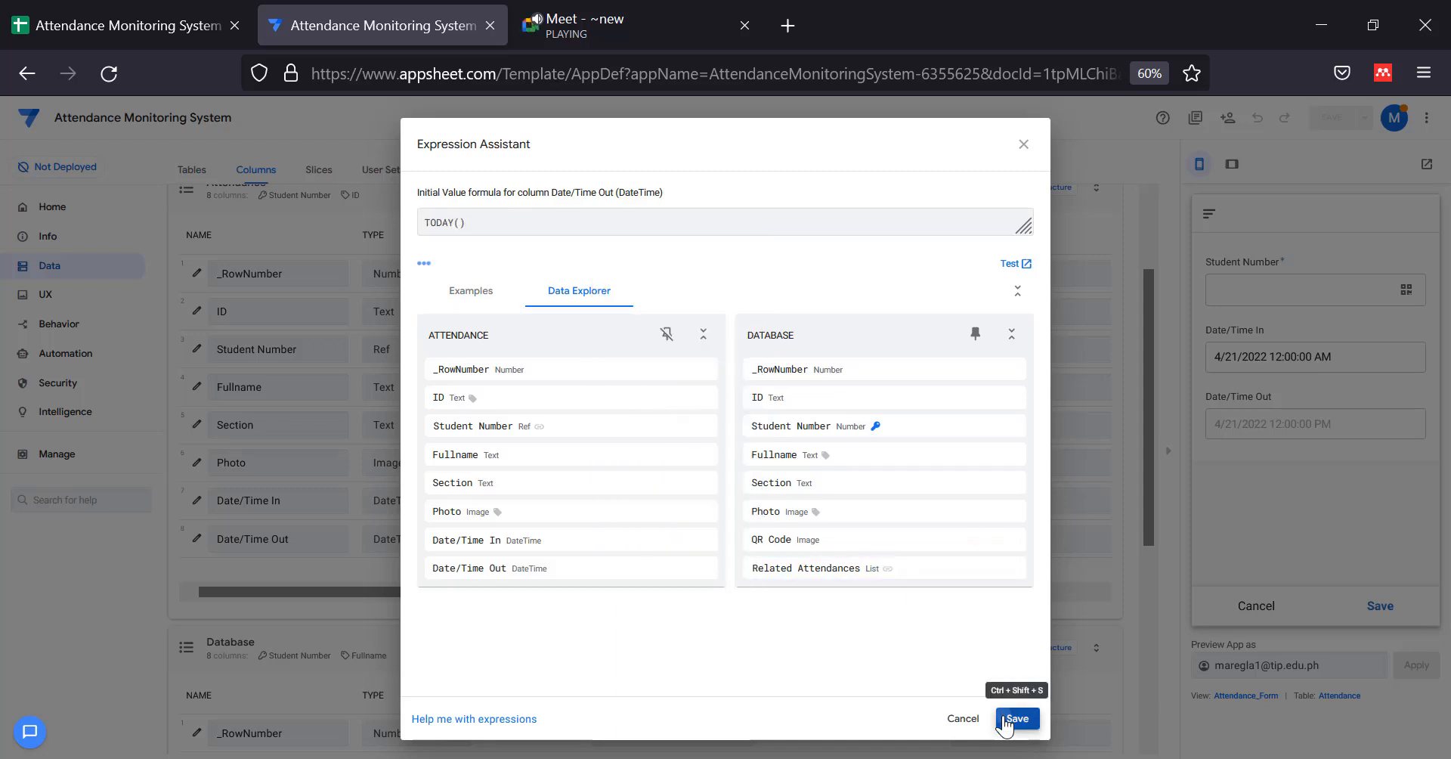
left_click(1328, 118)
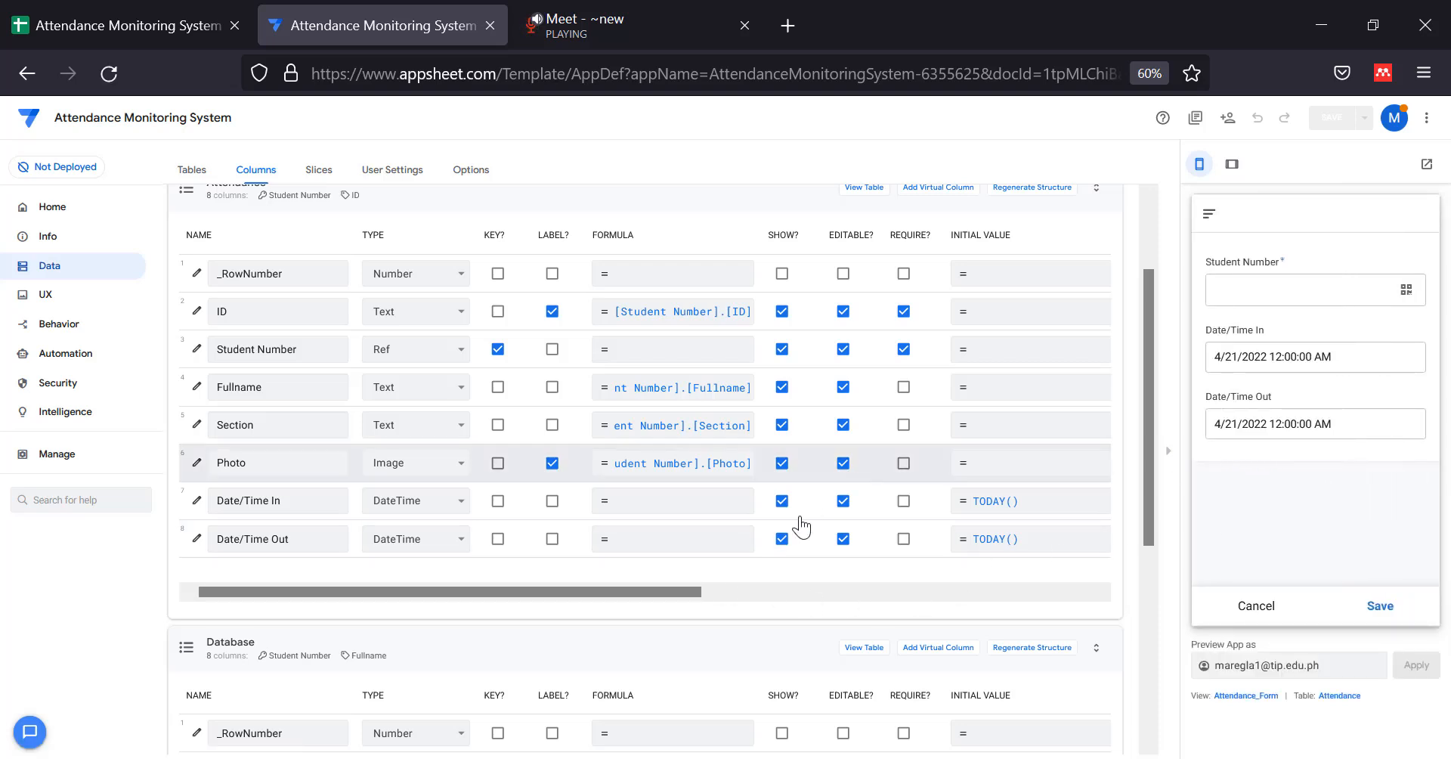
Change the type of the Attendance table's Date/Time Out column to Text.
left_click(457, 541)
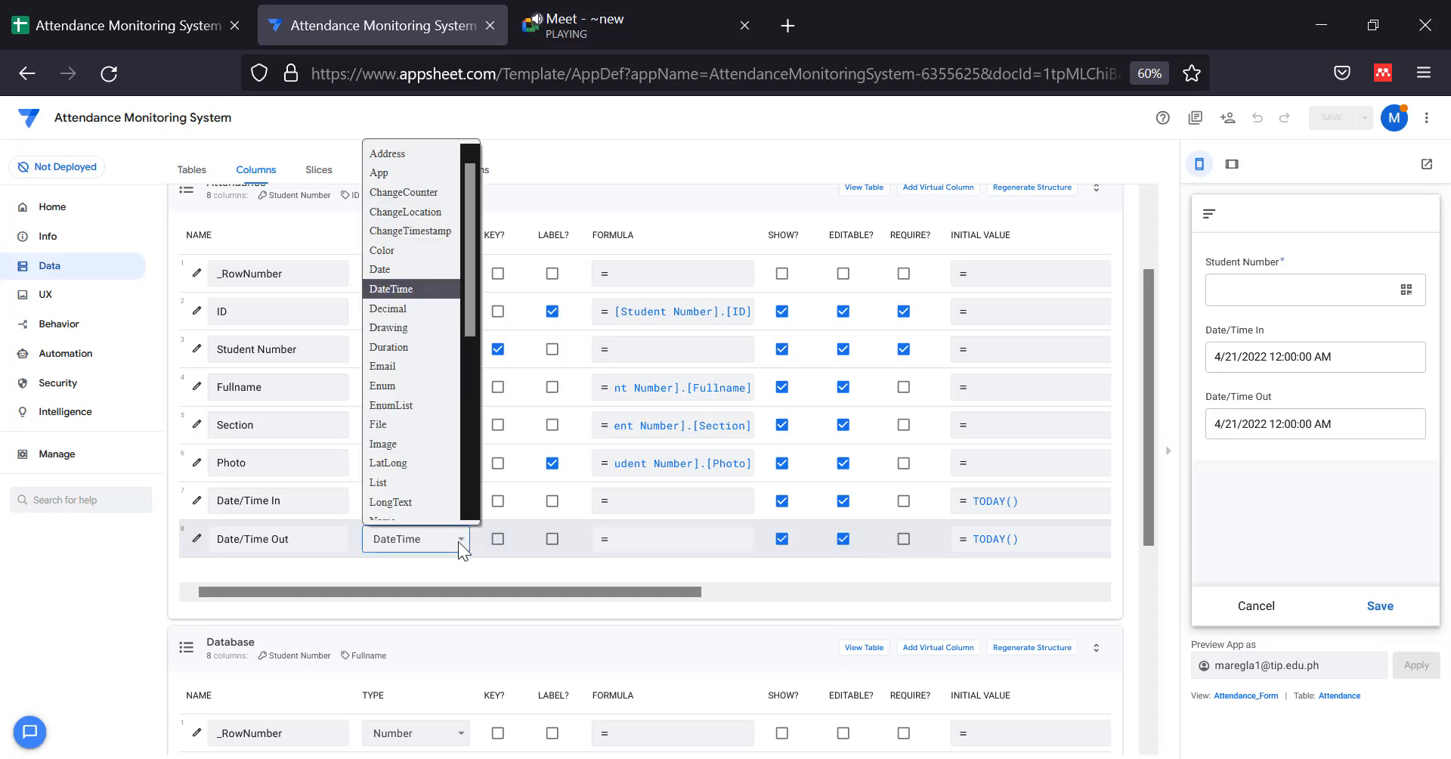
scroll(423, 408, "down", 5)
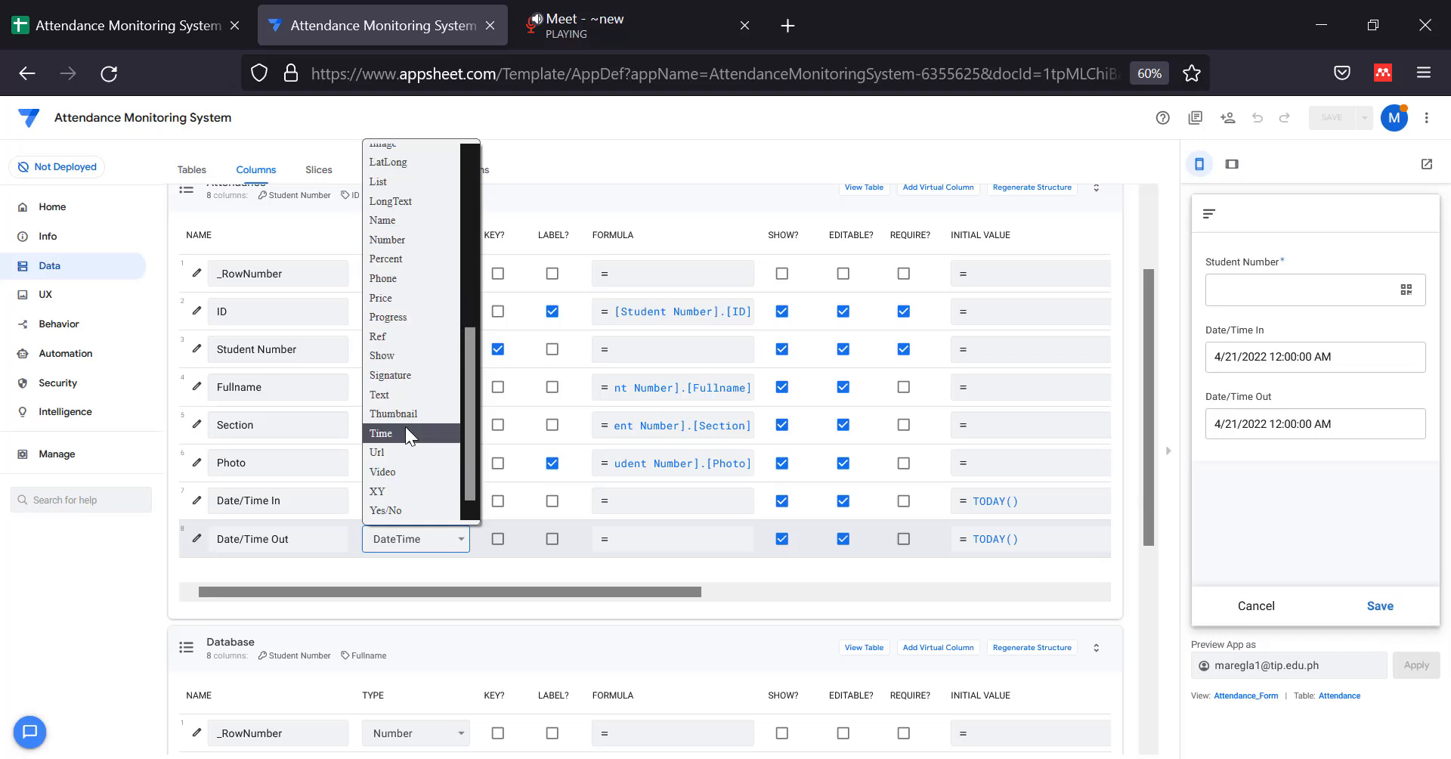
scroll(404, 454, "up", 2)
scroll(397, 378, "up", 3)
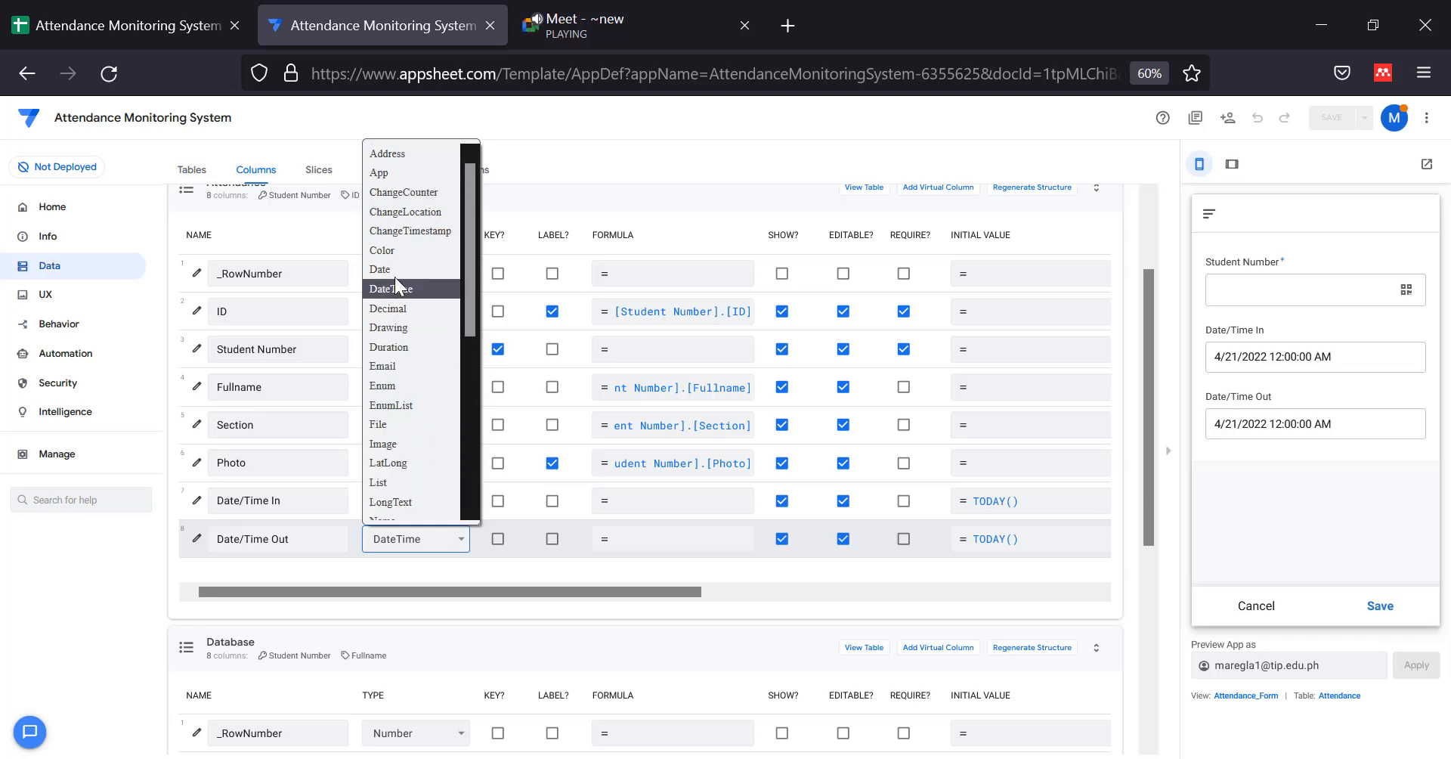
scroll(408, 408, "down", 4)
scroll(411, 416, "down", 2)
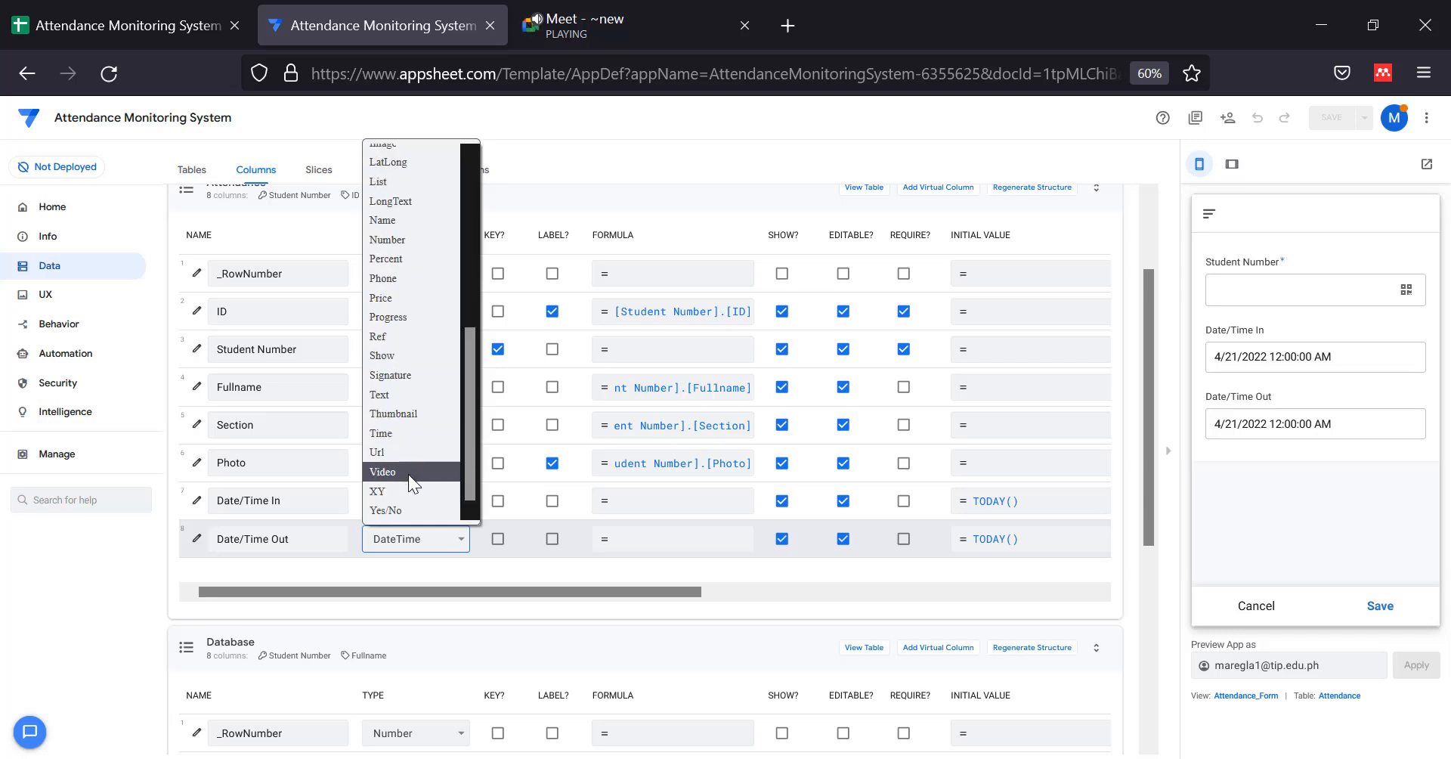
left_click(396, 391)
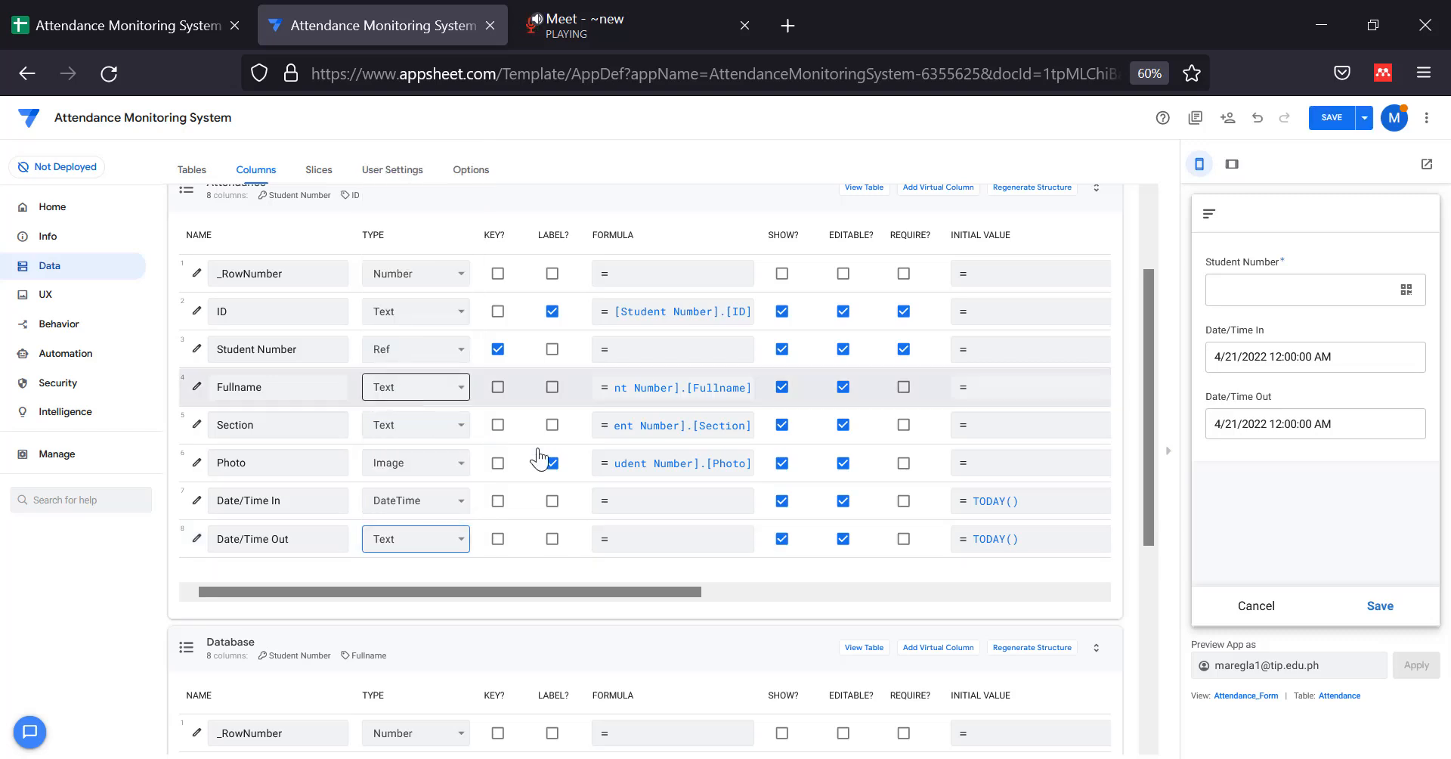
Try clearing the Date/Time Out value in the app preview form, and save the app.
left_click(1286, 425)
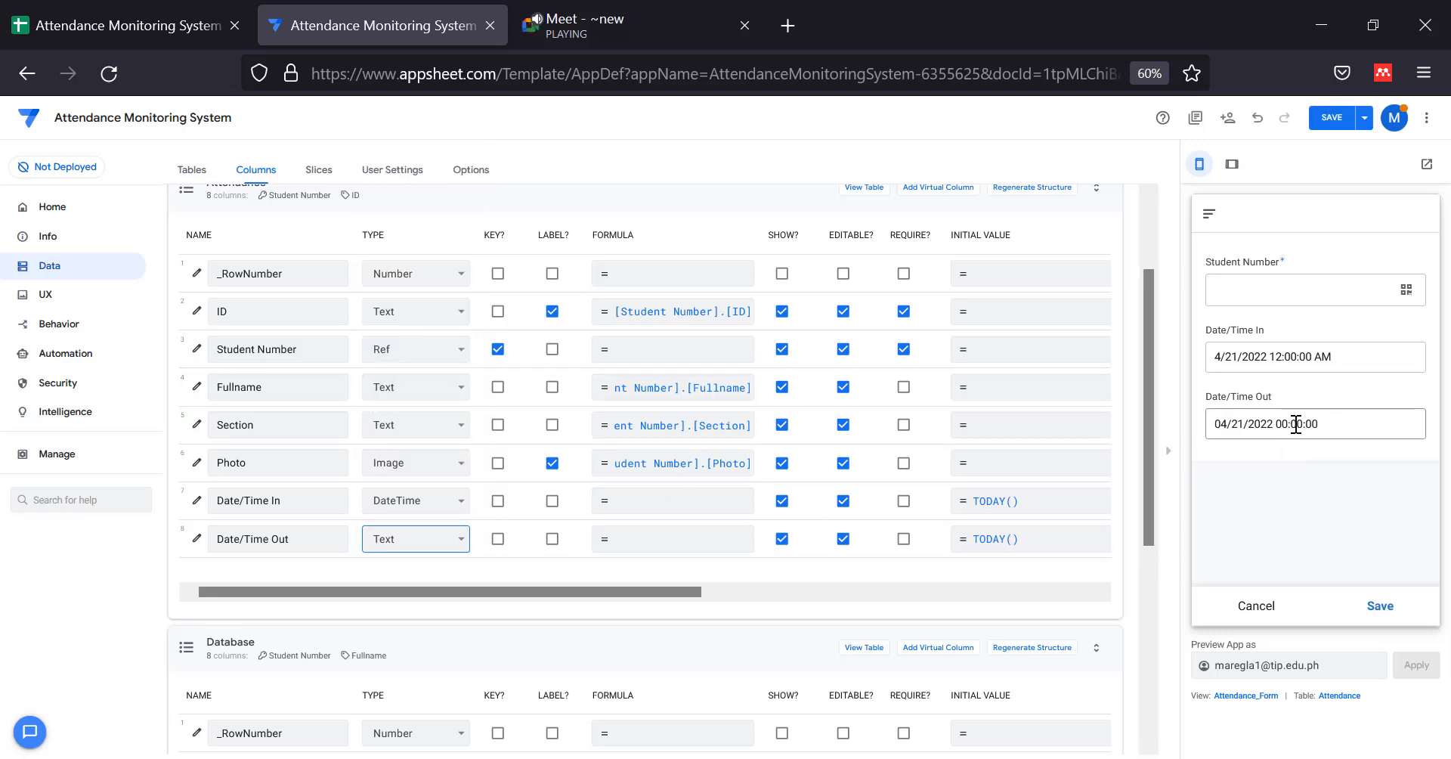
double_click(1237, 424)
left_click_drag(1238, 423, 1334, 422)
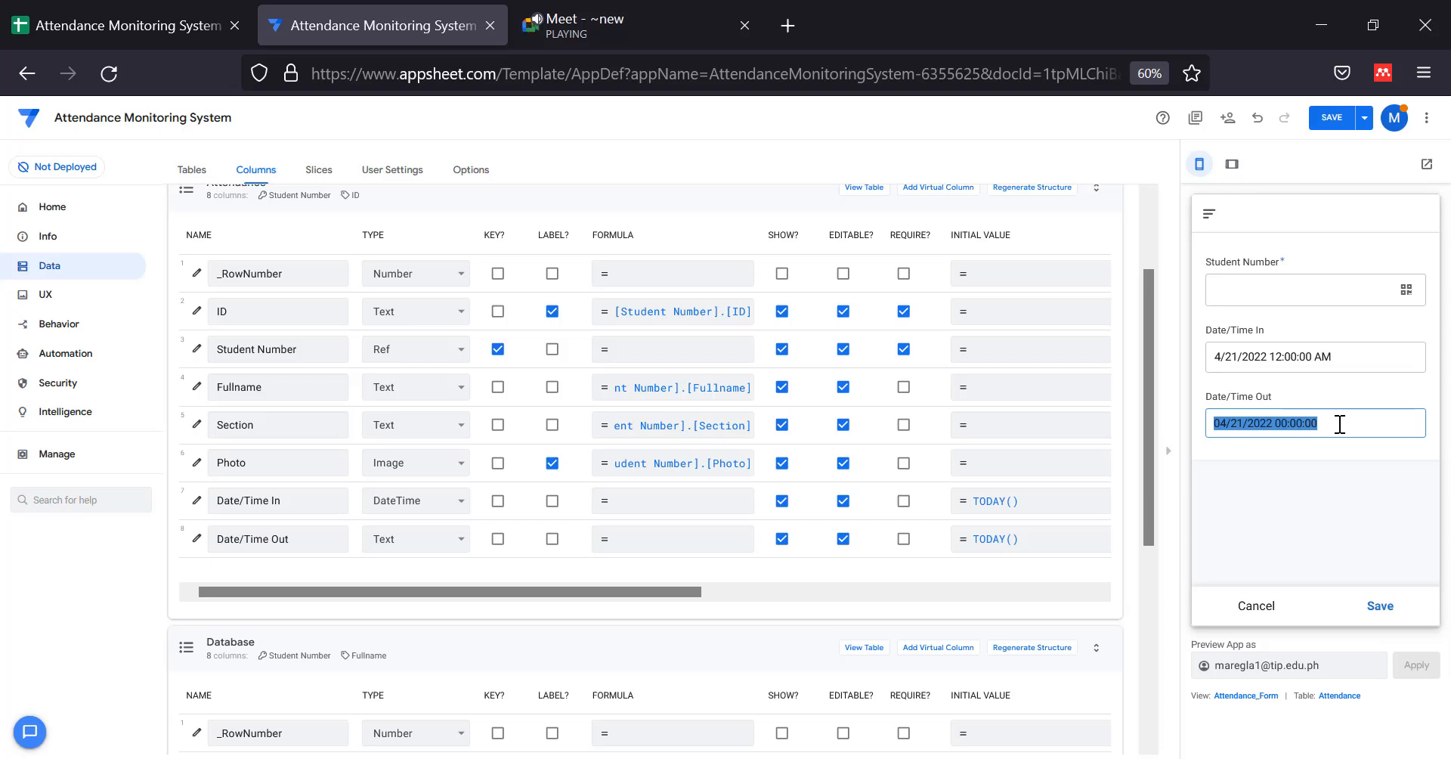
key("BackSpace")
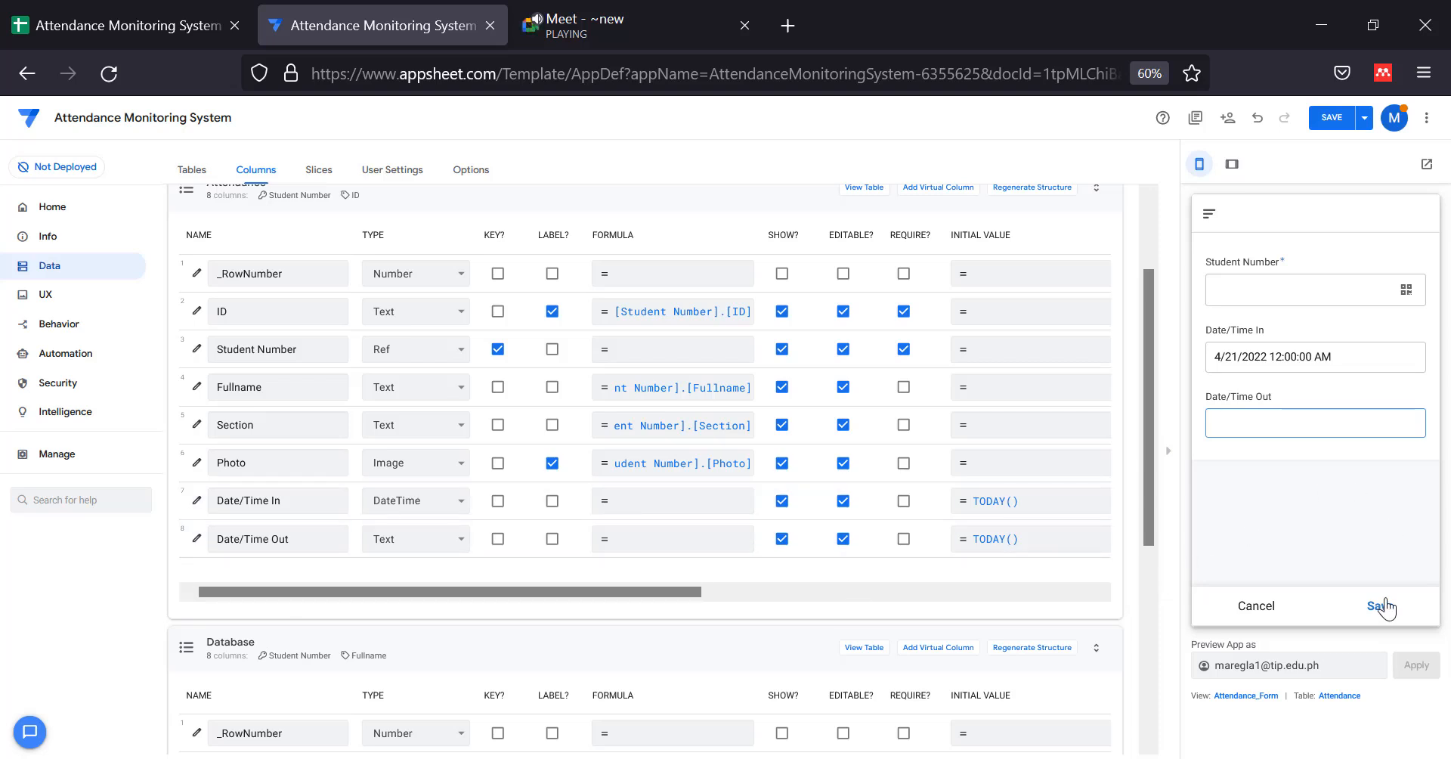
left_click(1330, 118)
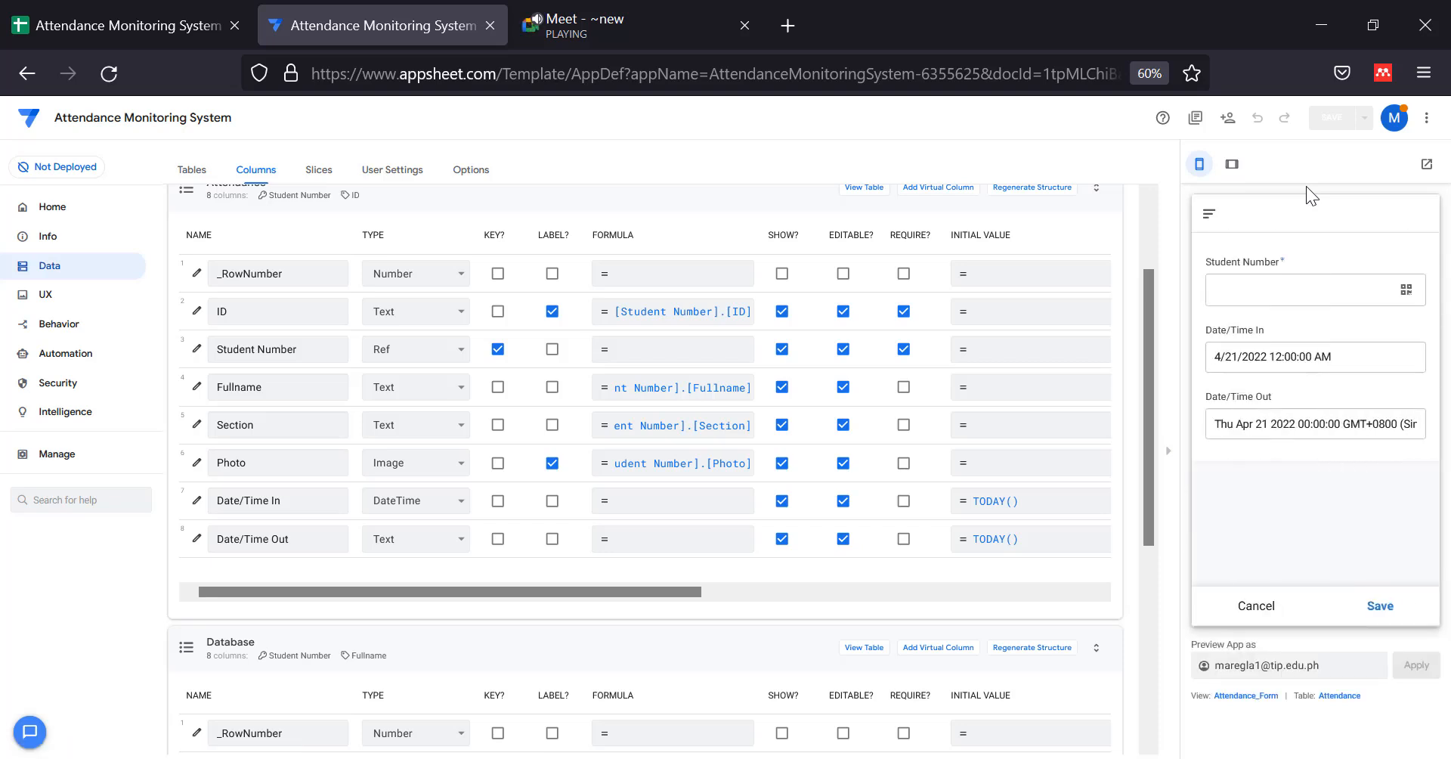
Switch to Google Meet, examine the Date/Time Out field of the shared attendance form, and return to AppSheet.
left_click(612, 38)
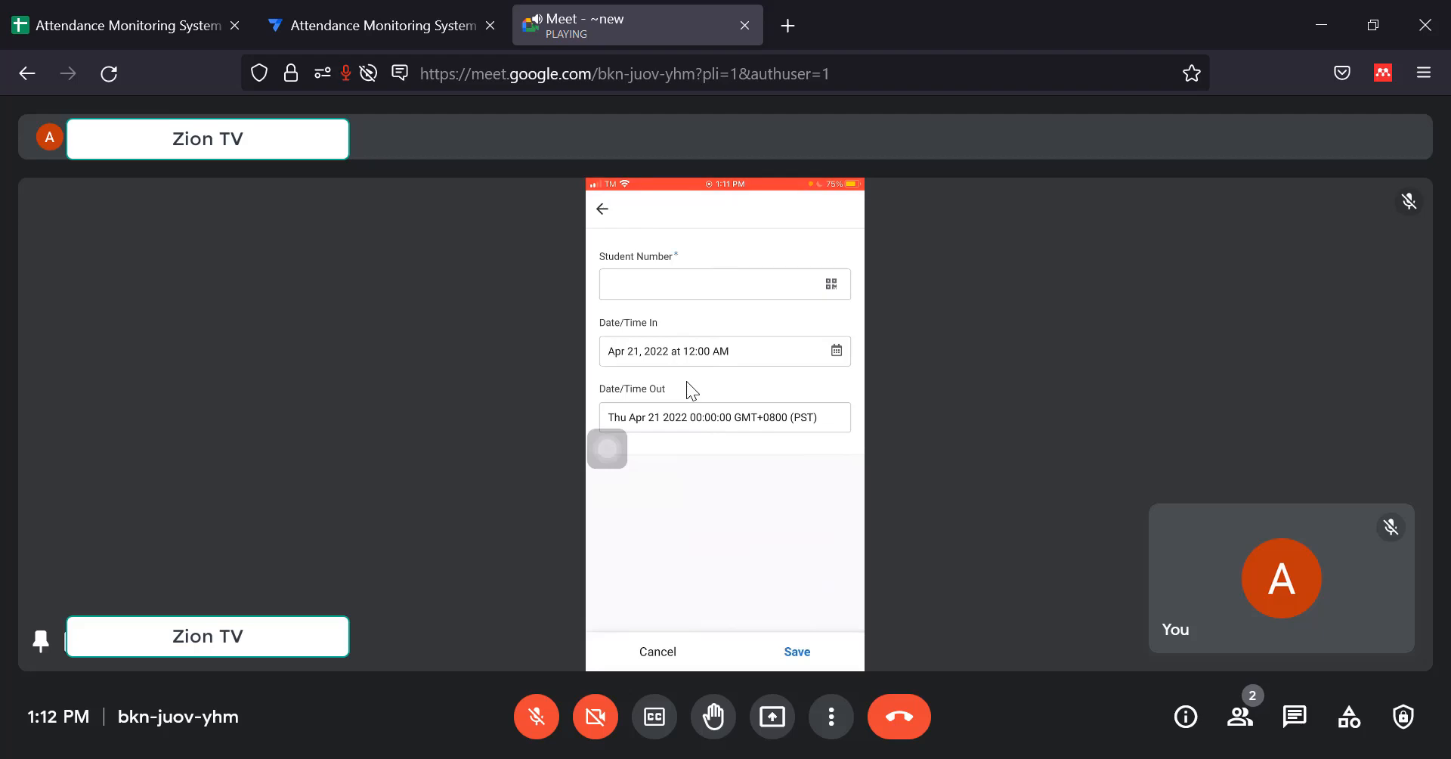
mouse_move(680, 431)
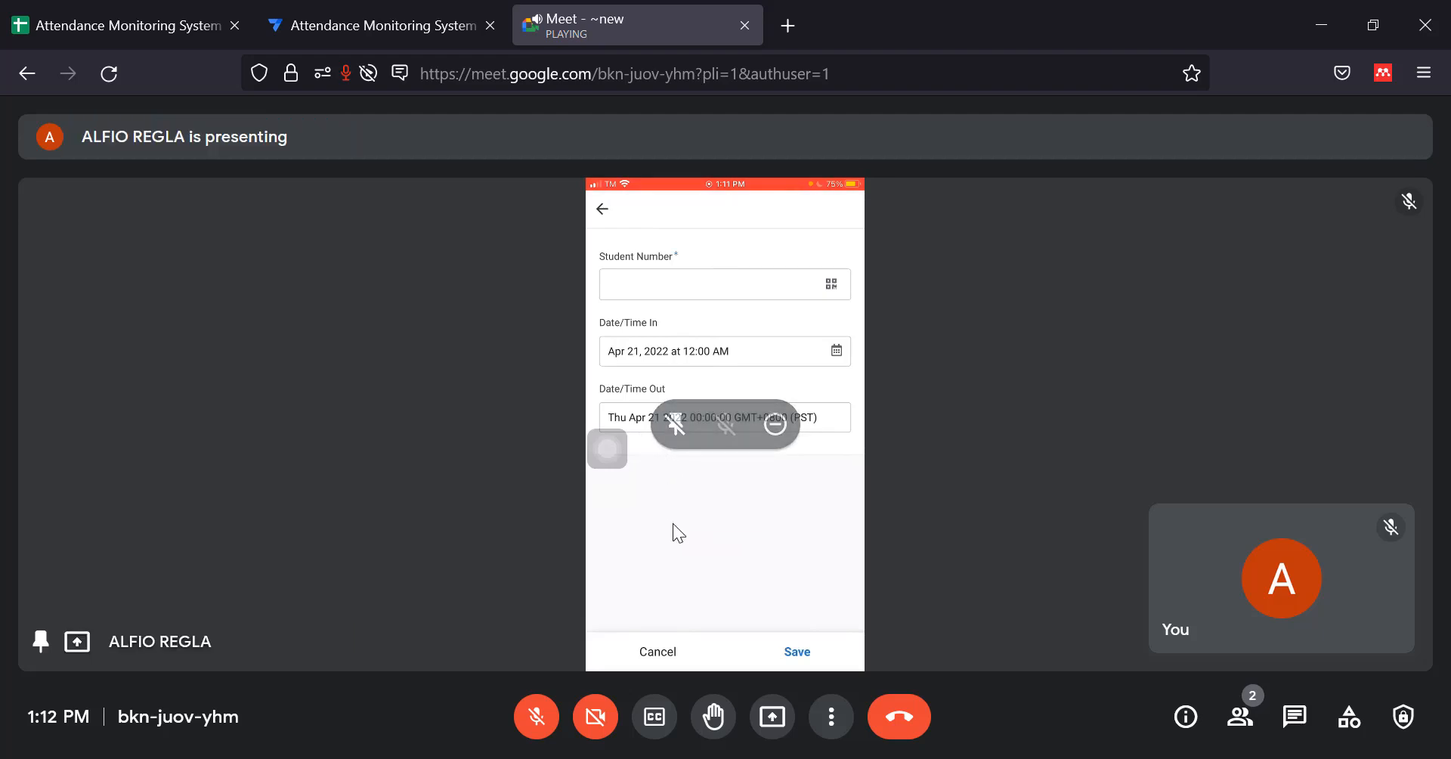
left_click(355, 9)
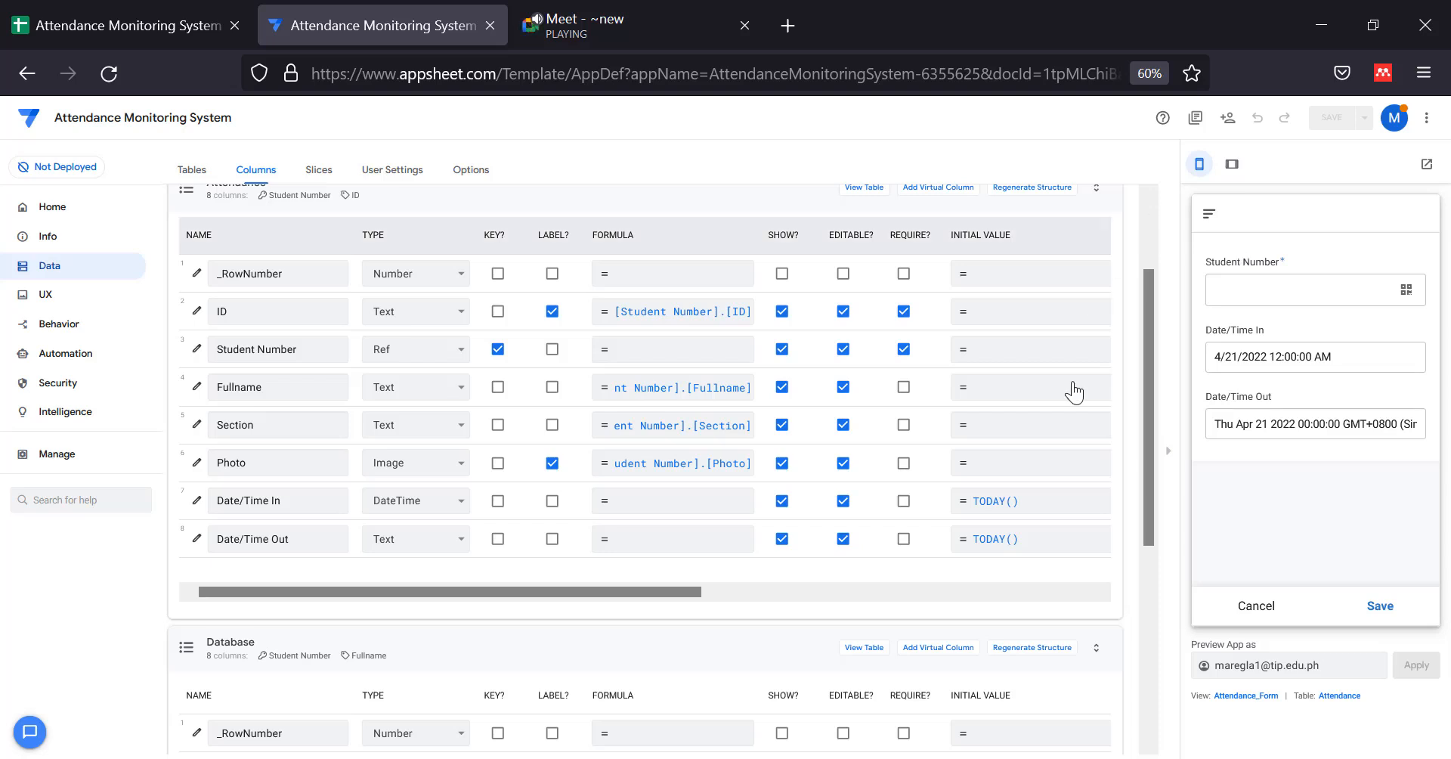
Switch to Google Meet and bring up the AlfreQR.png QR code beside the shared view for scanning.
key("alt+Tab")
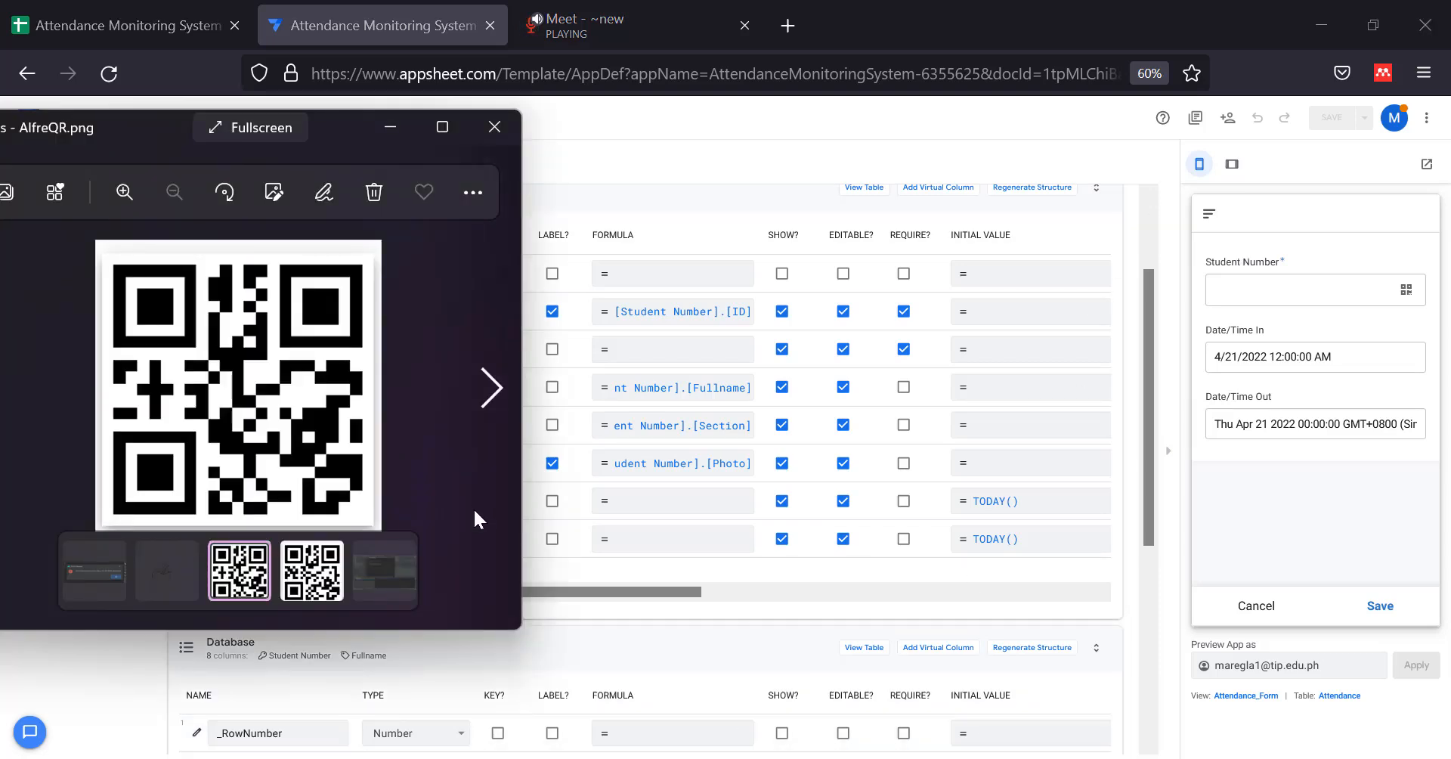
left_click(596, 20)
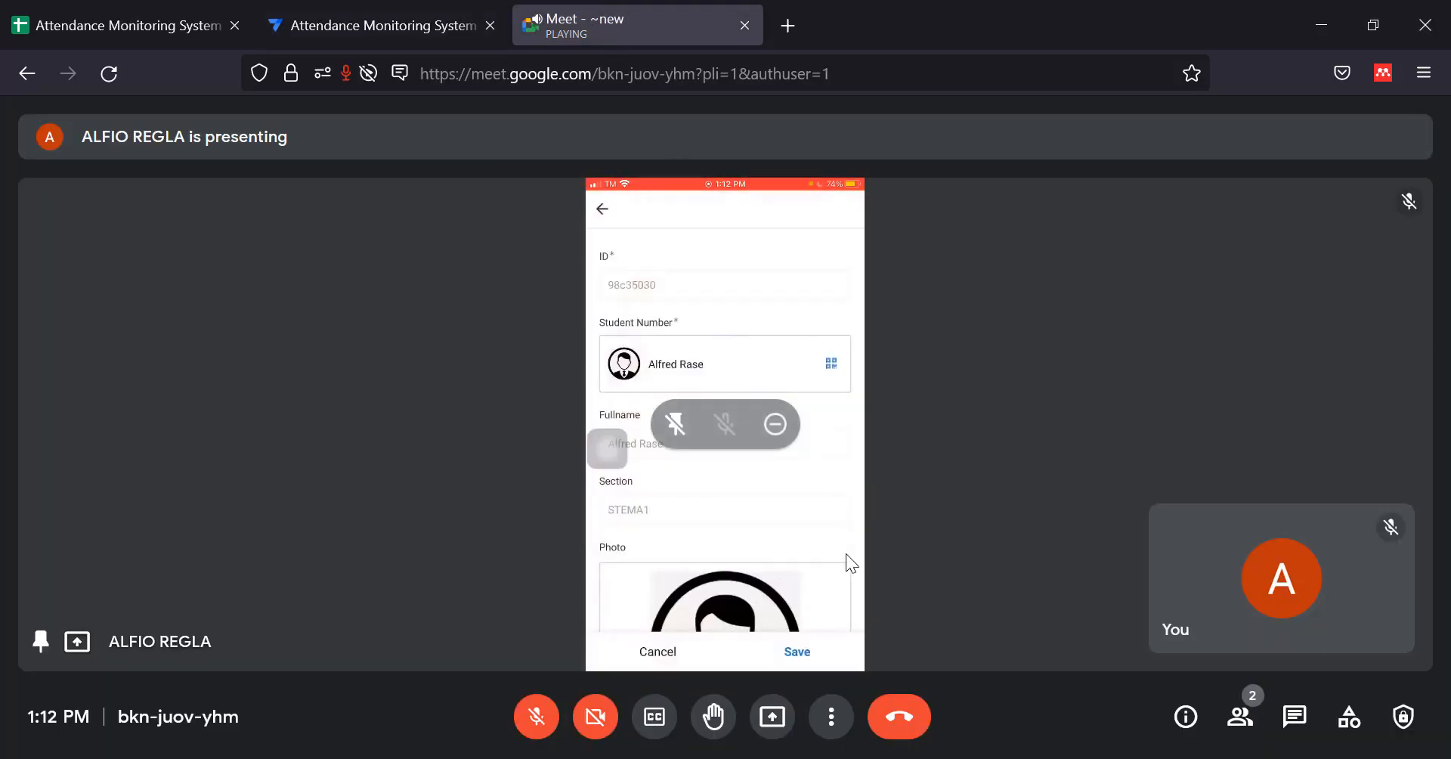
key("alt+Tab")
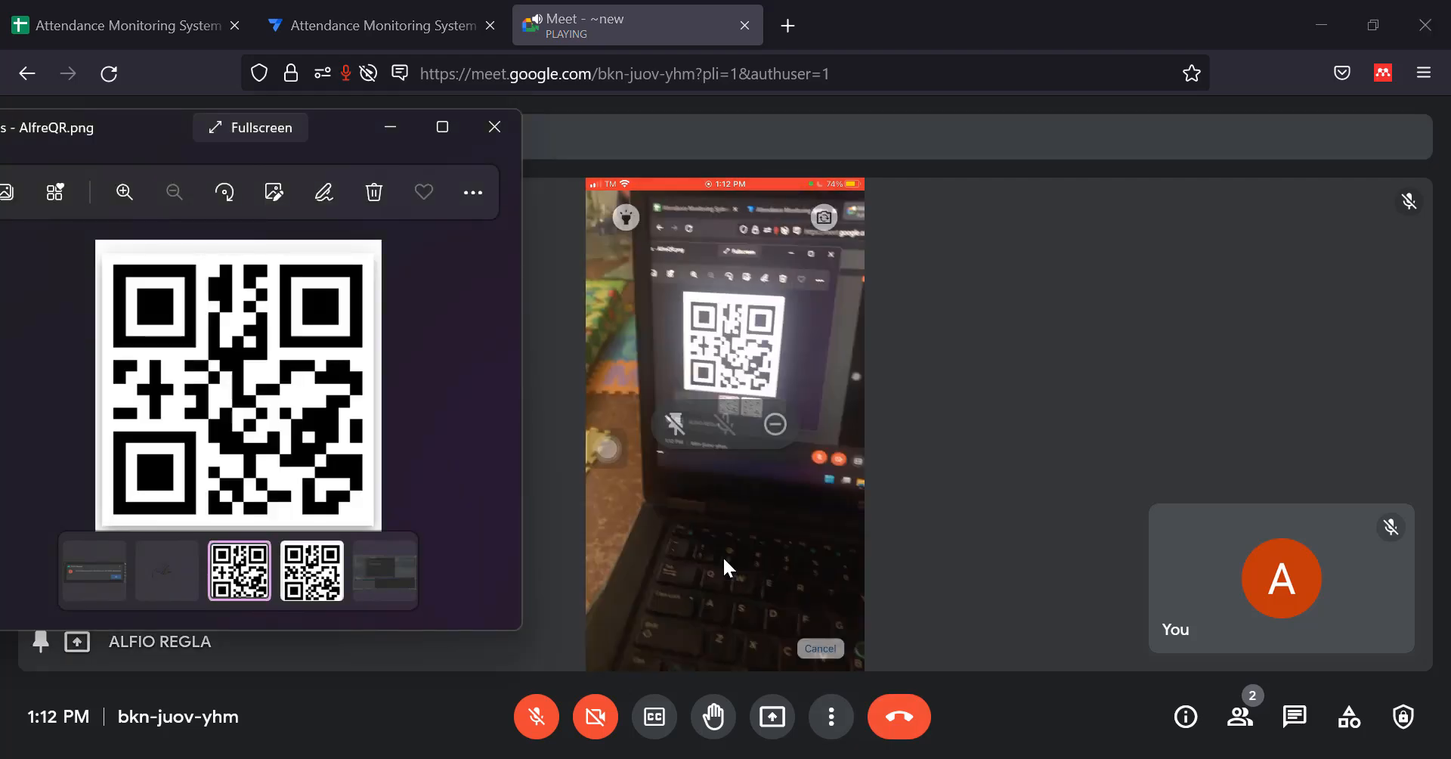
mouse_move(747, 501)
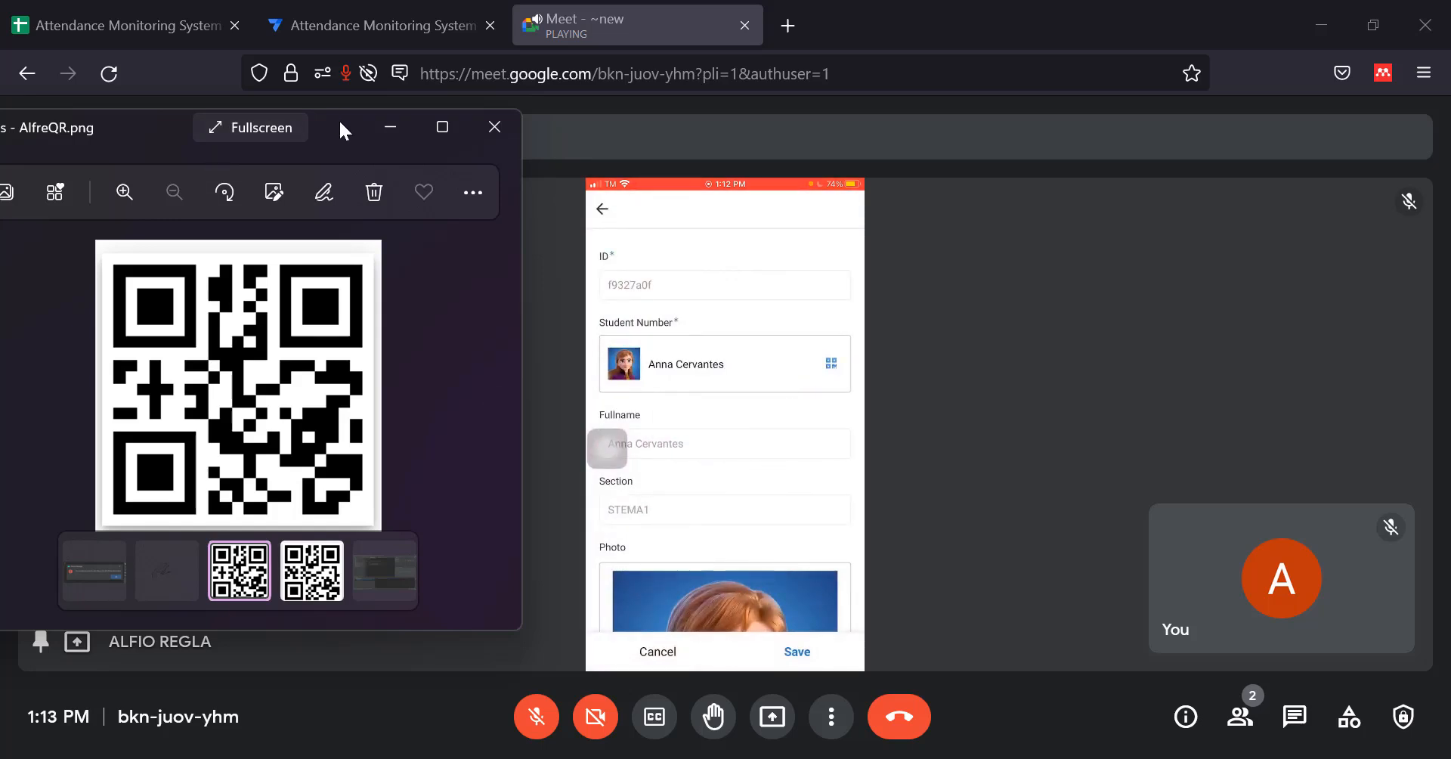
Show the Anna.png QR code in the image viewer and place its window beside the shared meeting view for scanning.
left_click_drag(346, 131, 596, 135)
left_click(569, 587)
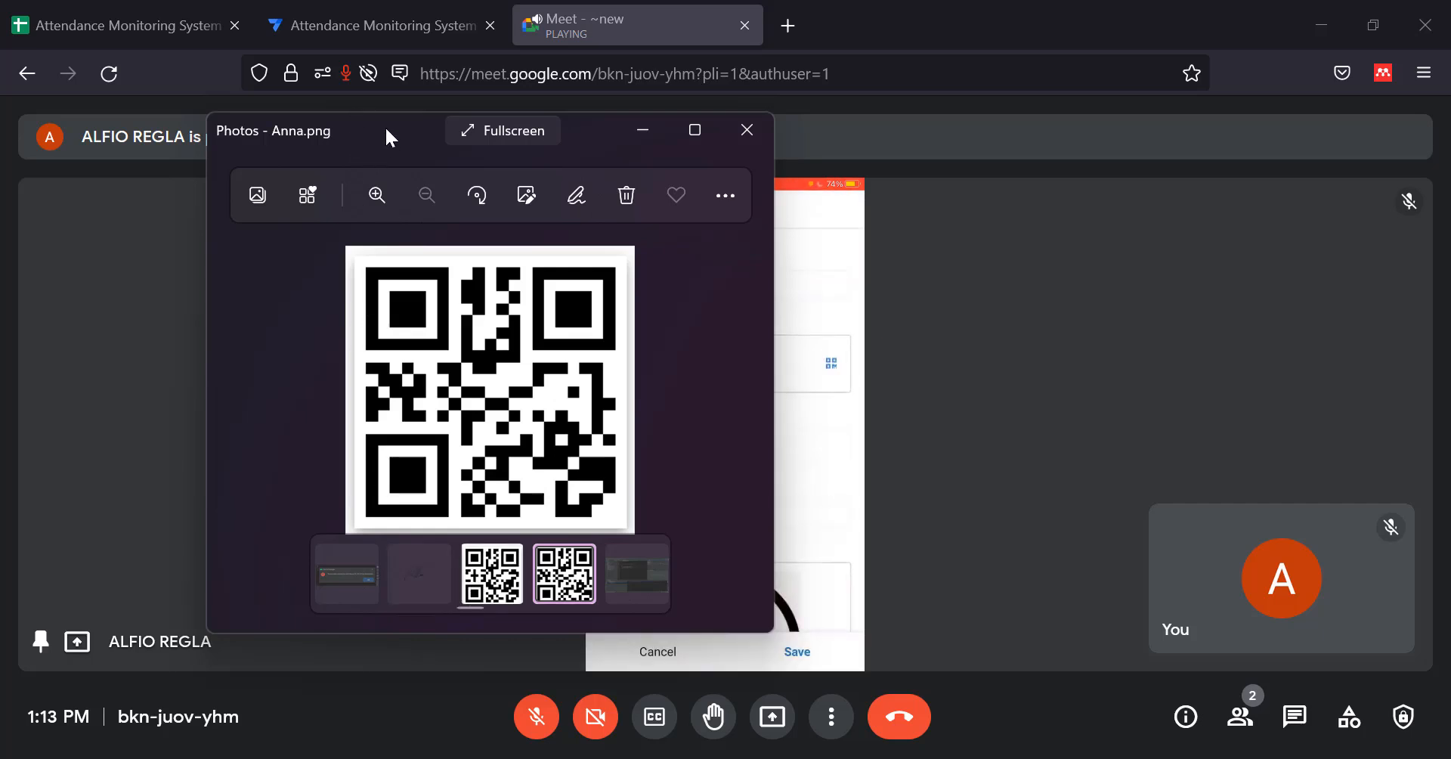
left_click_drag(384, 125, 126, 121)
mouse_move(802, 497)
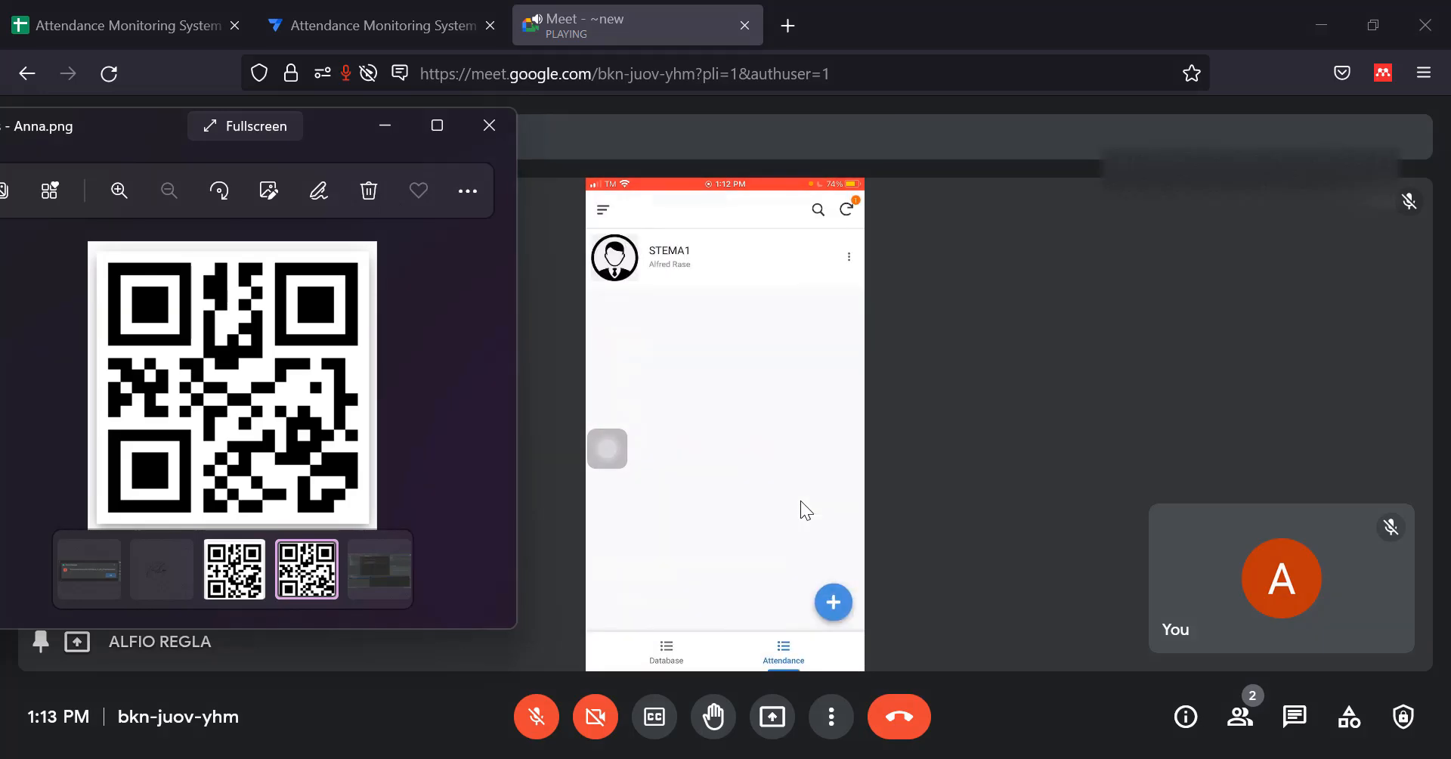
Switch to the Google Sheets spreadsheet, reload it, and widen the Attendance sheet's Fullname and Photo columns to fit their contents.
left_click(83, 25)
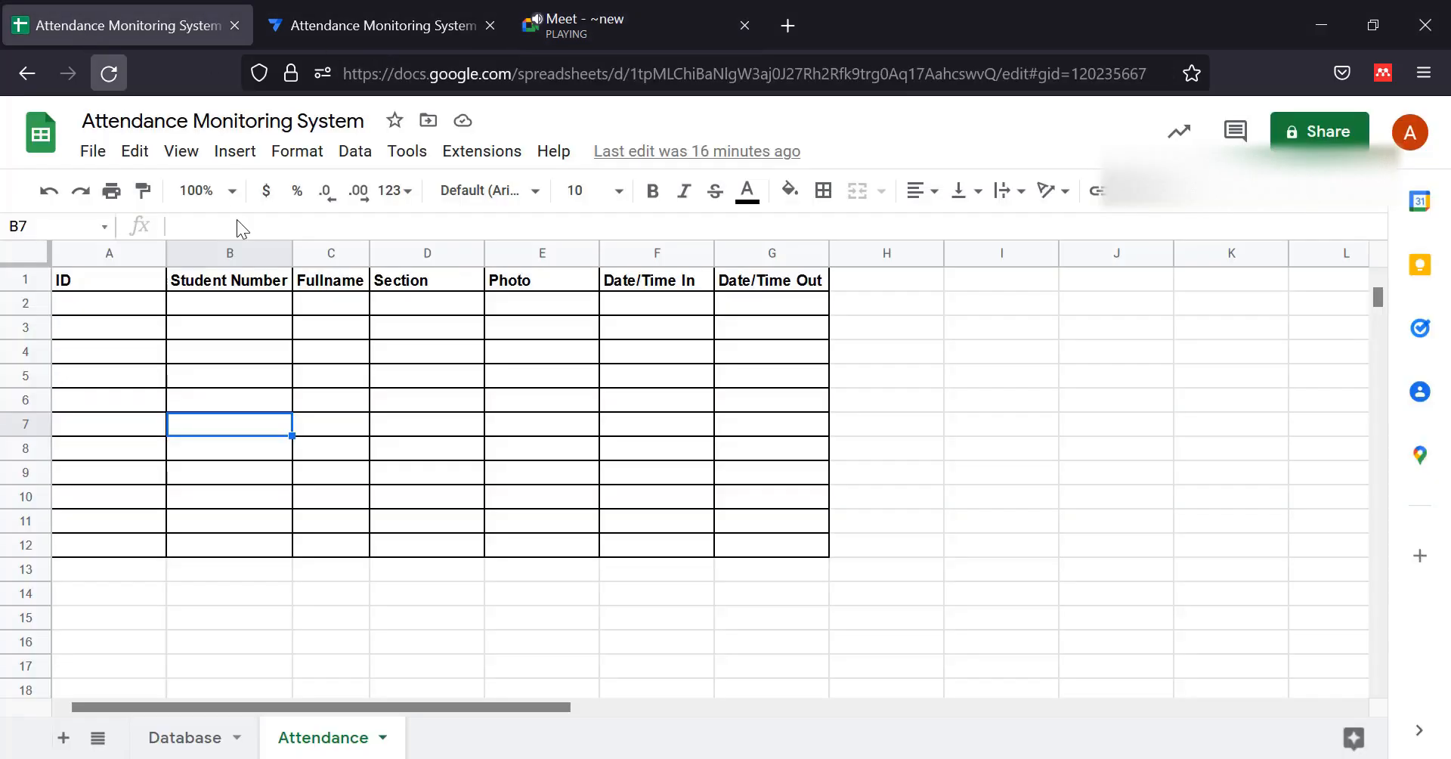
left_click(110, 78)
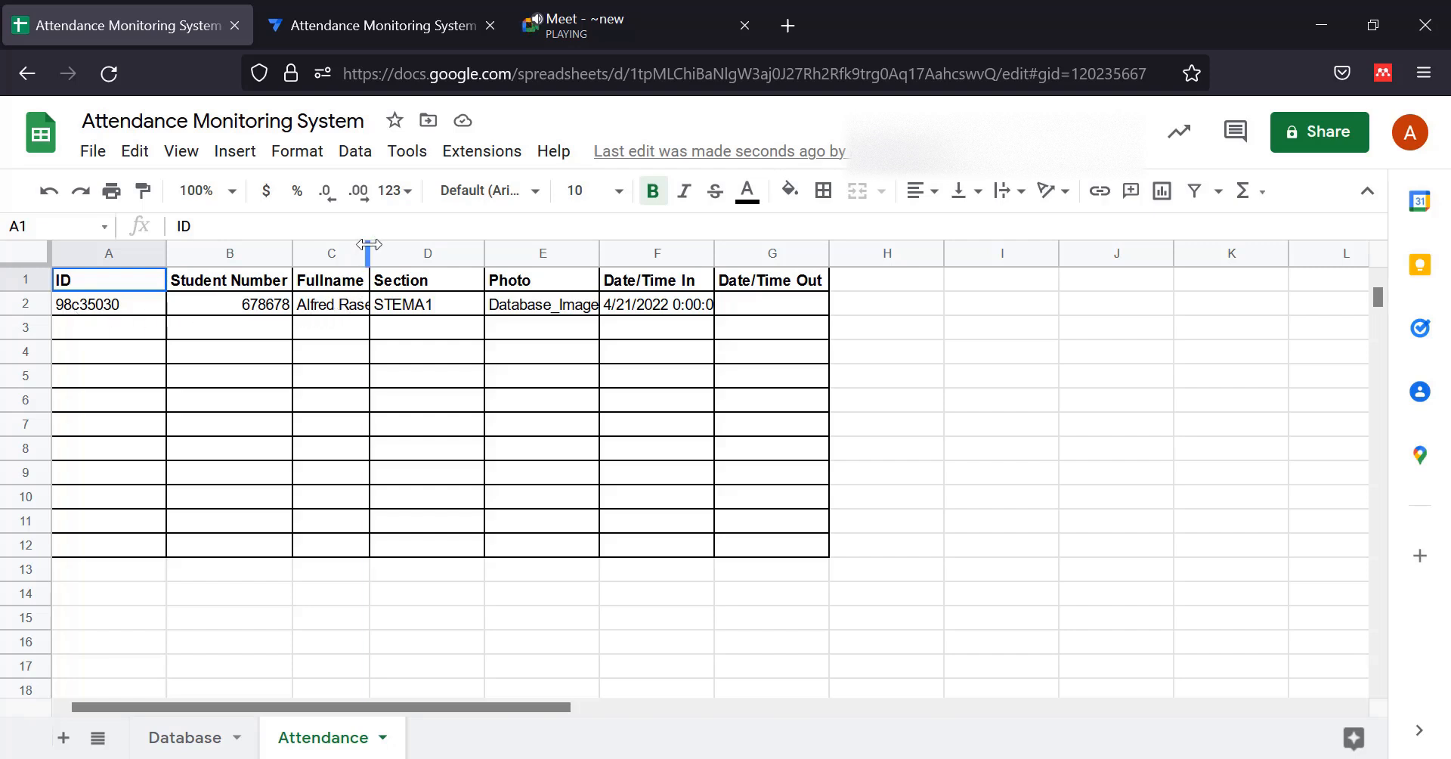
left_click_drag(368, 243, 377, 248)
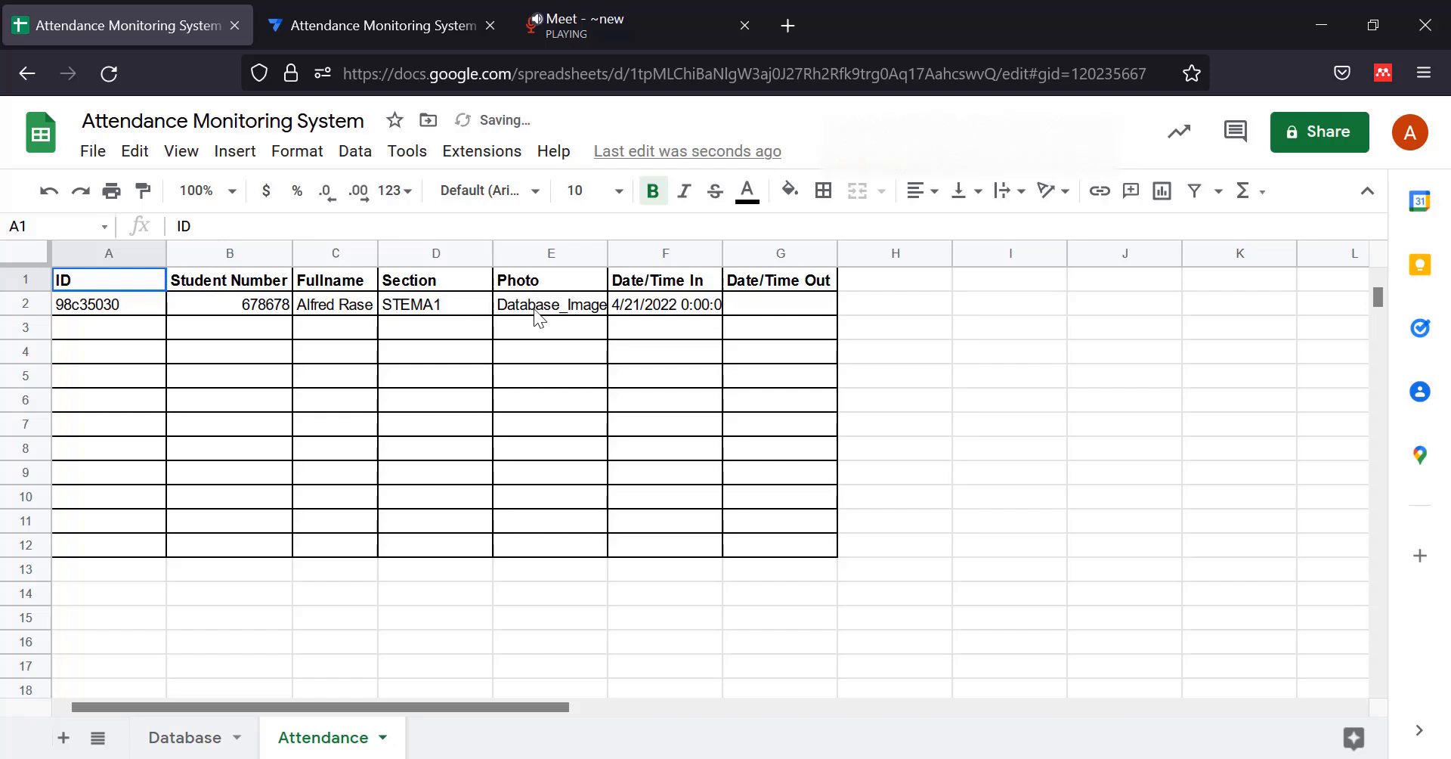
double_click(605, 245)
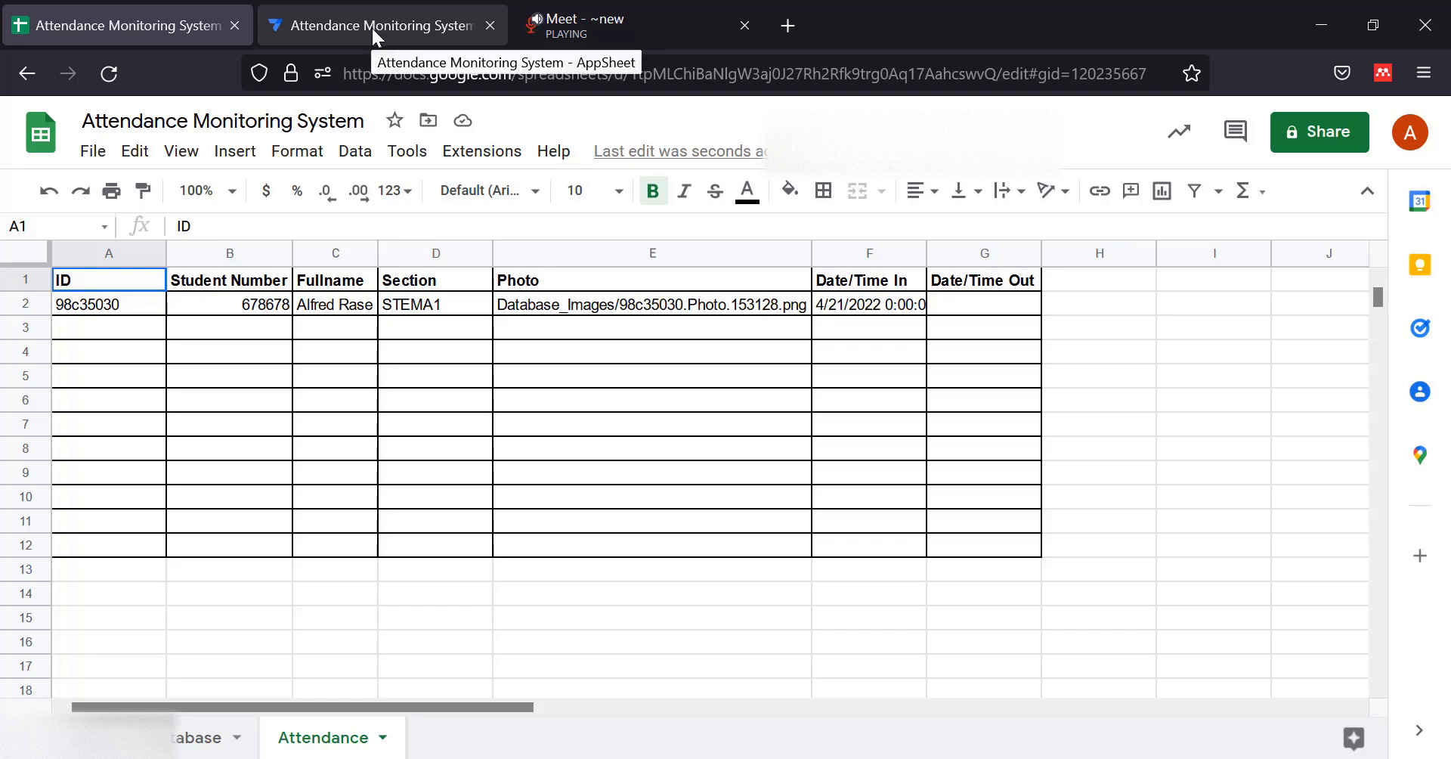
Return to Google Meet and bring the Anna.png QR code window in front of the shared attendance list view.
left_click(581, 20)
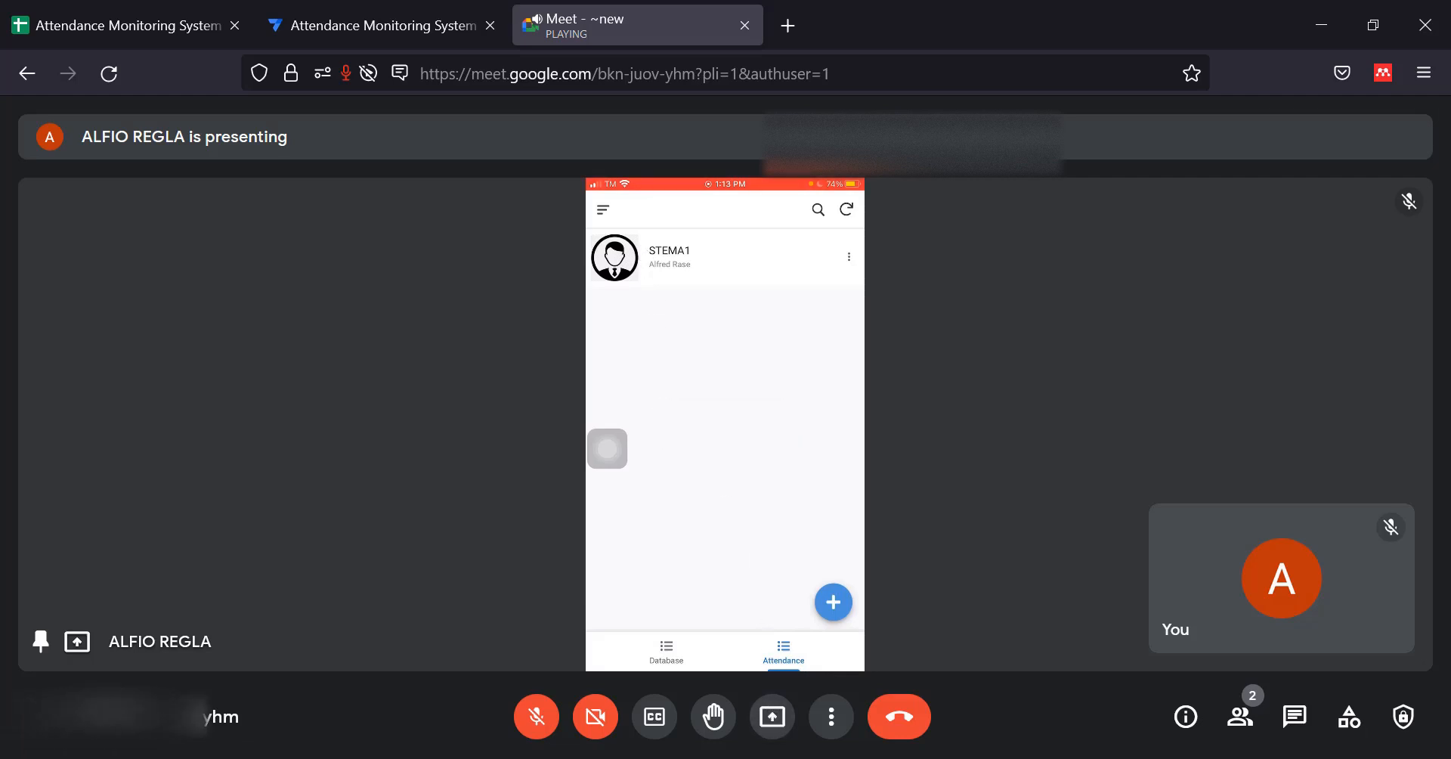
key("alt+Tab")
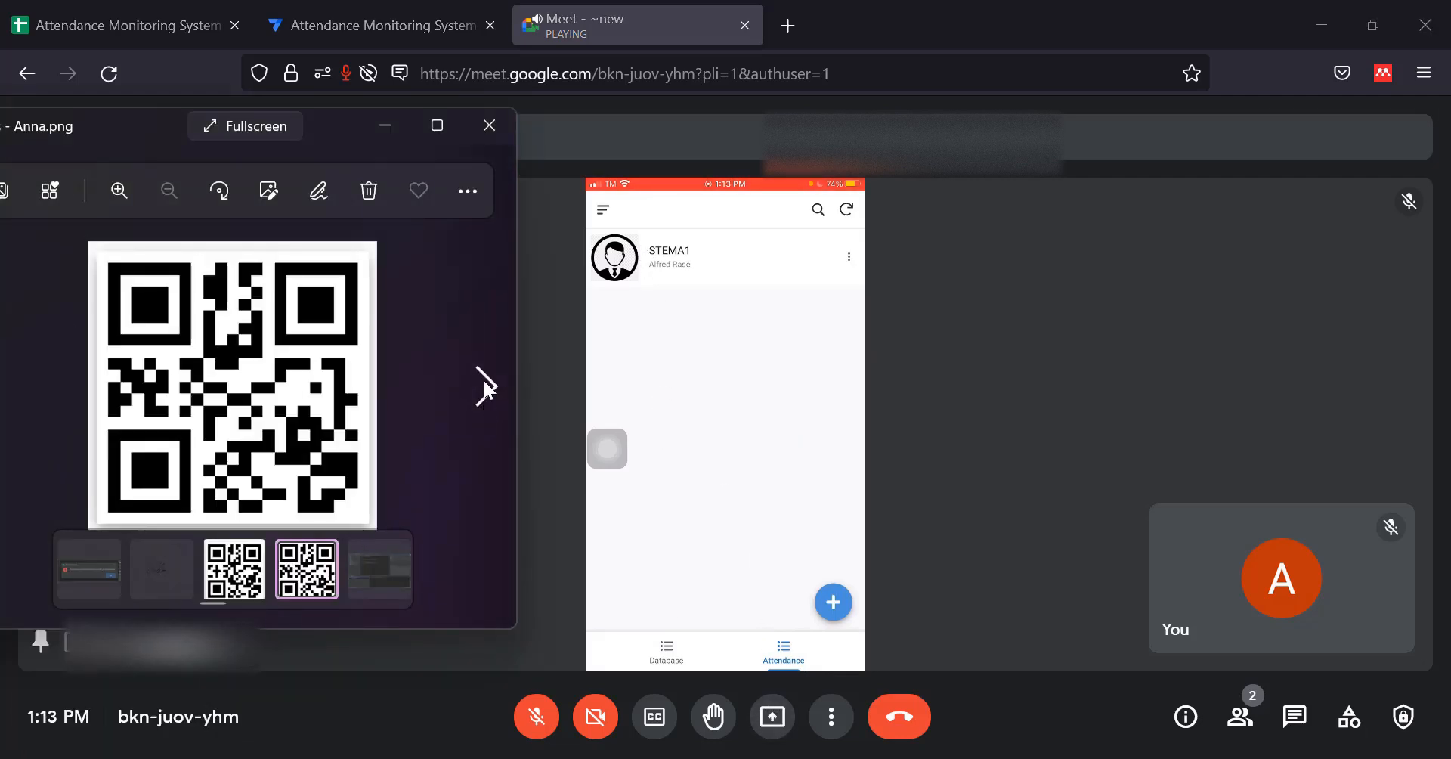
Show the AlfreQR.png QR code in the image viewer and return to Anna.png beside the shared attendance form.
left_click(235, 571)
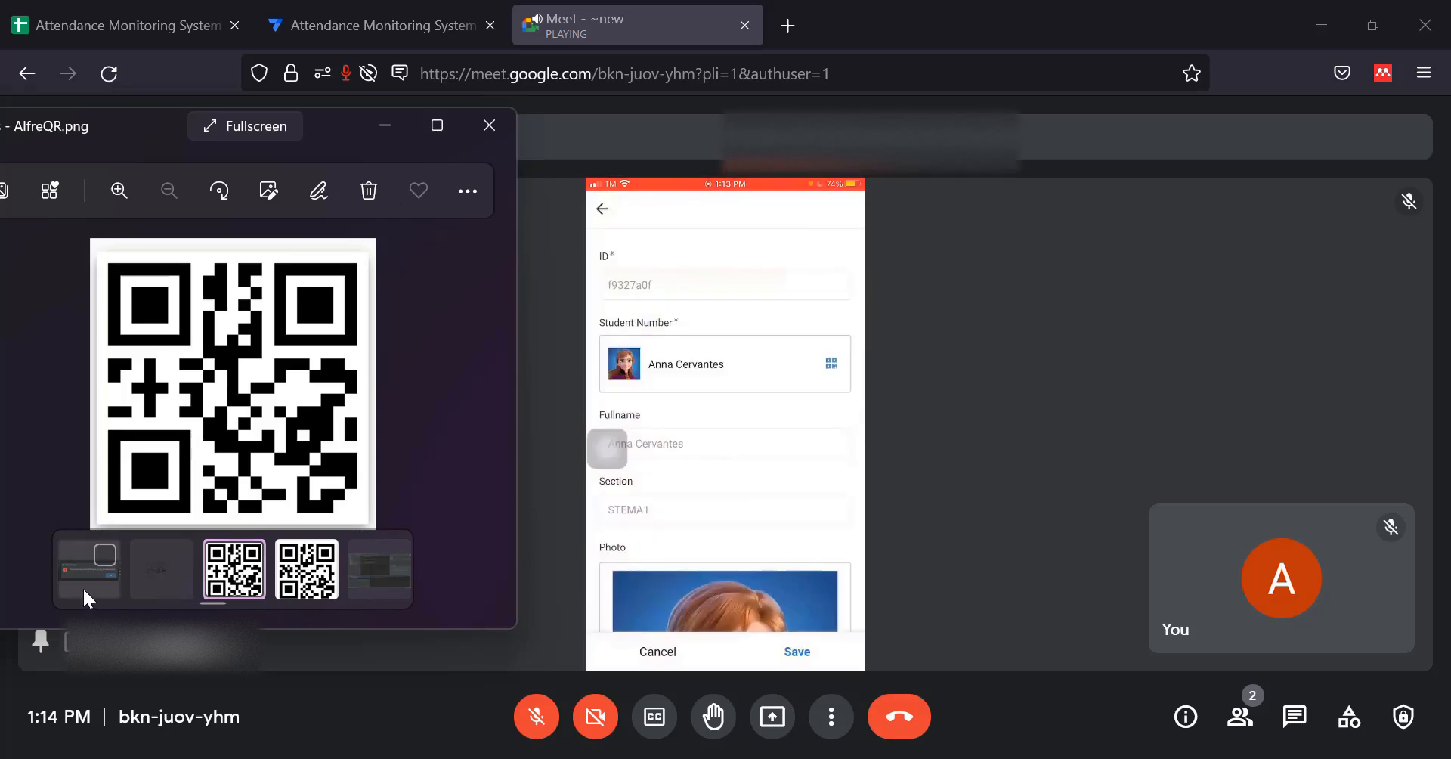
left_click(305, 578)
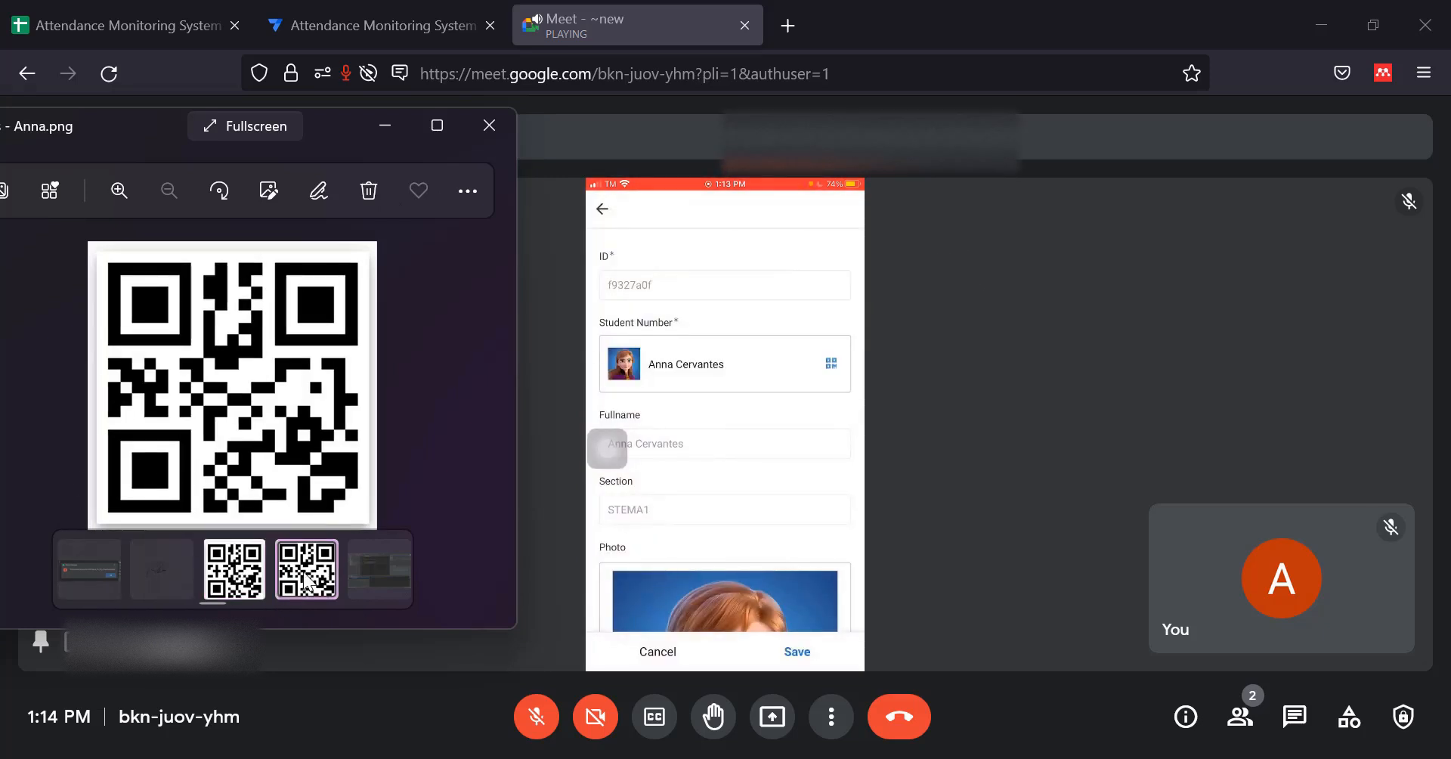
mouse_move(779, 427)
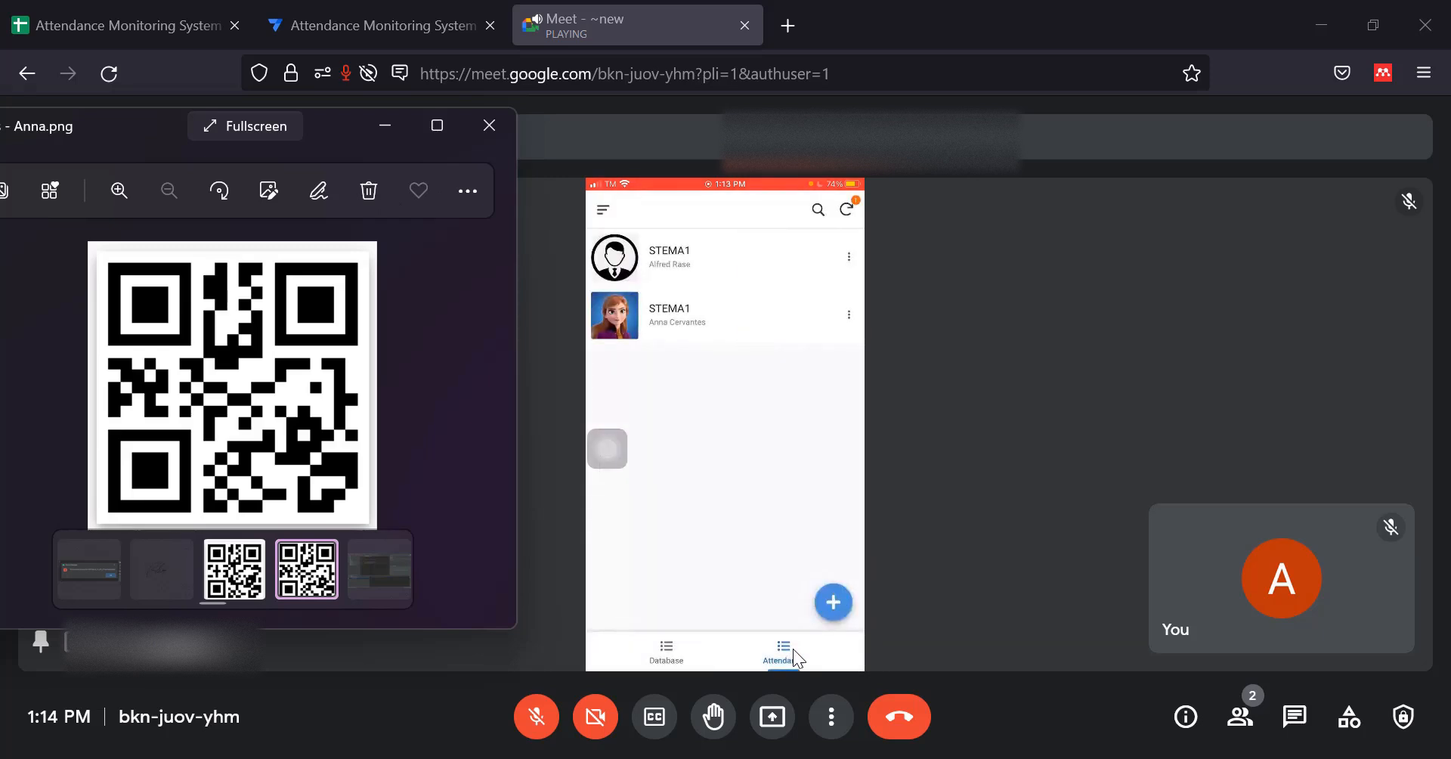
Switch to the Google Sheets spreadsheet and reload it to check the Attendance sheet for the newly scanned record.
left_click(88, 22)
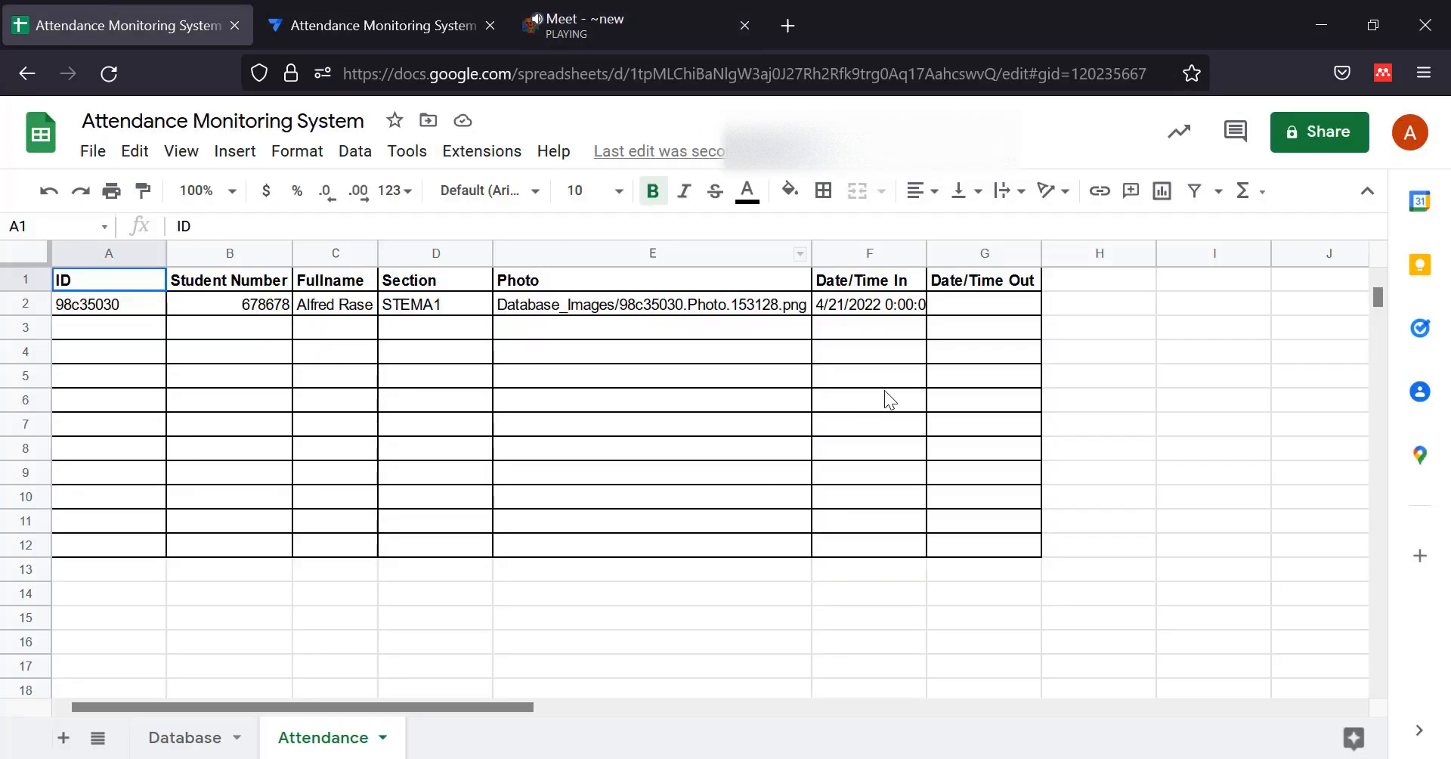
left_click(109, 73)
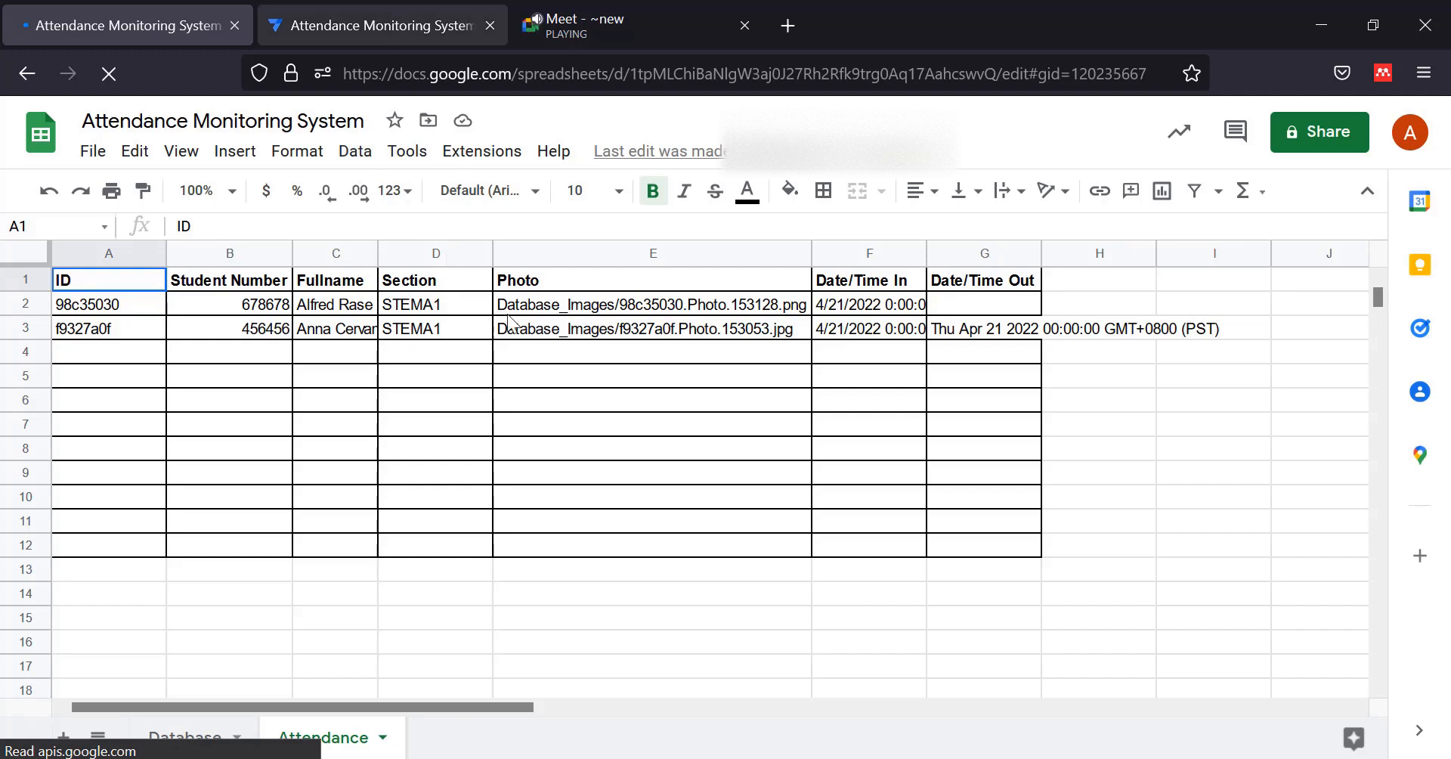
Review the shared attendance list in Google Meet and return to the Attendance sheet in Google Sheets to compare the records.
left_click(765, 755)
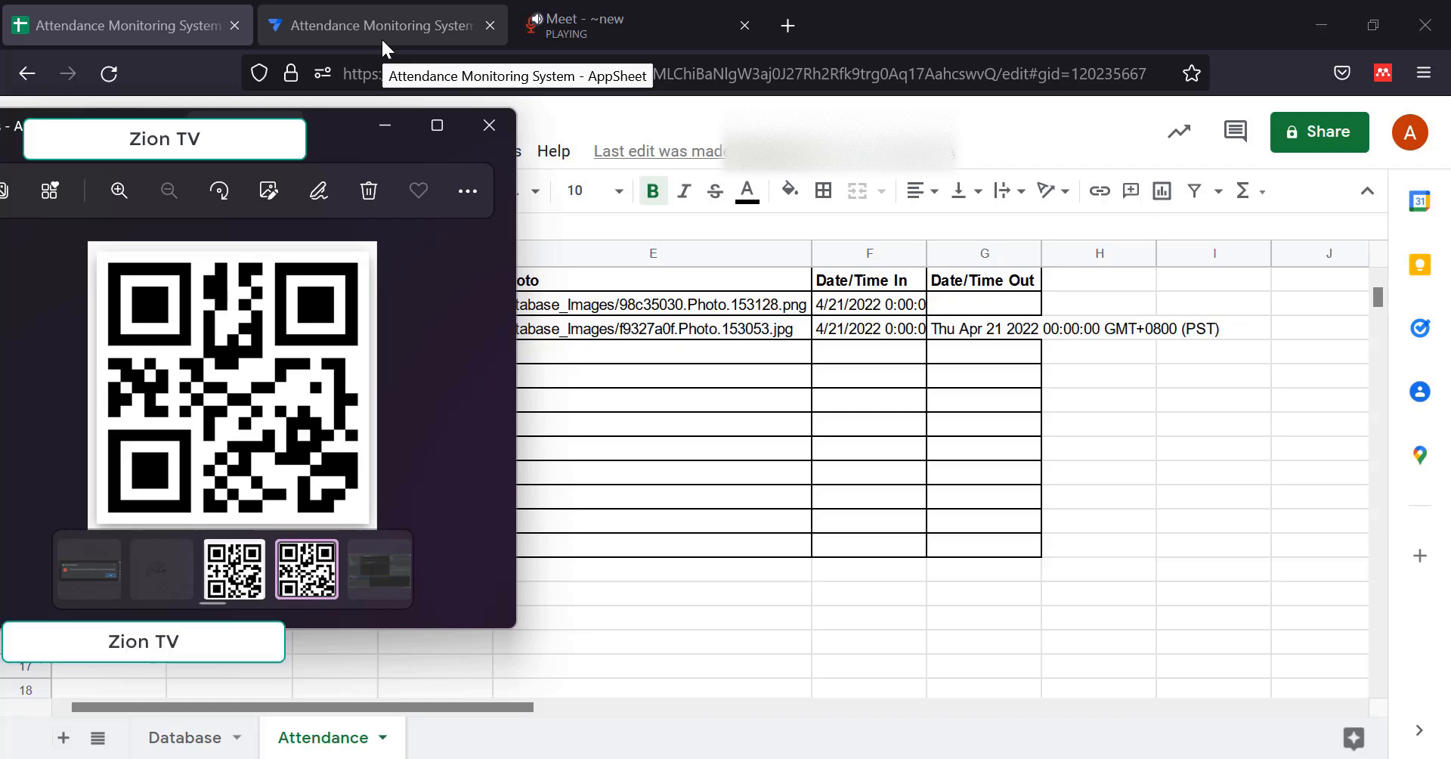
left_click(658, 26)
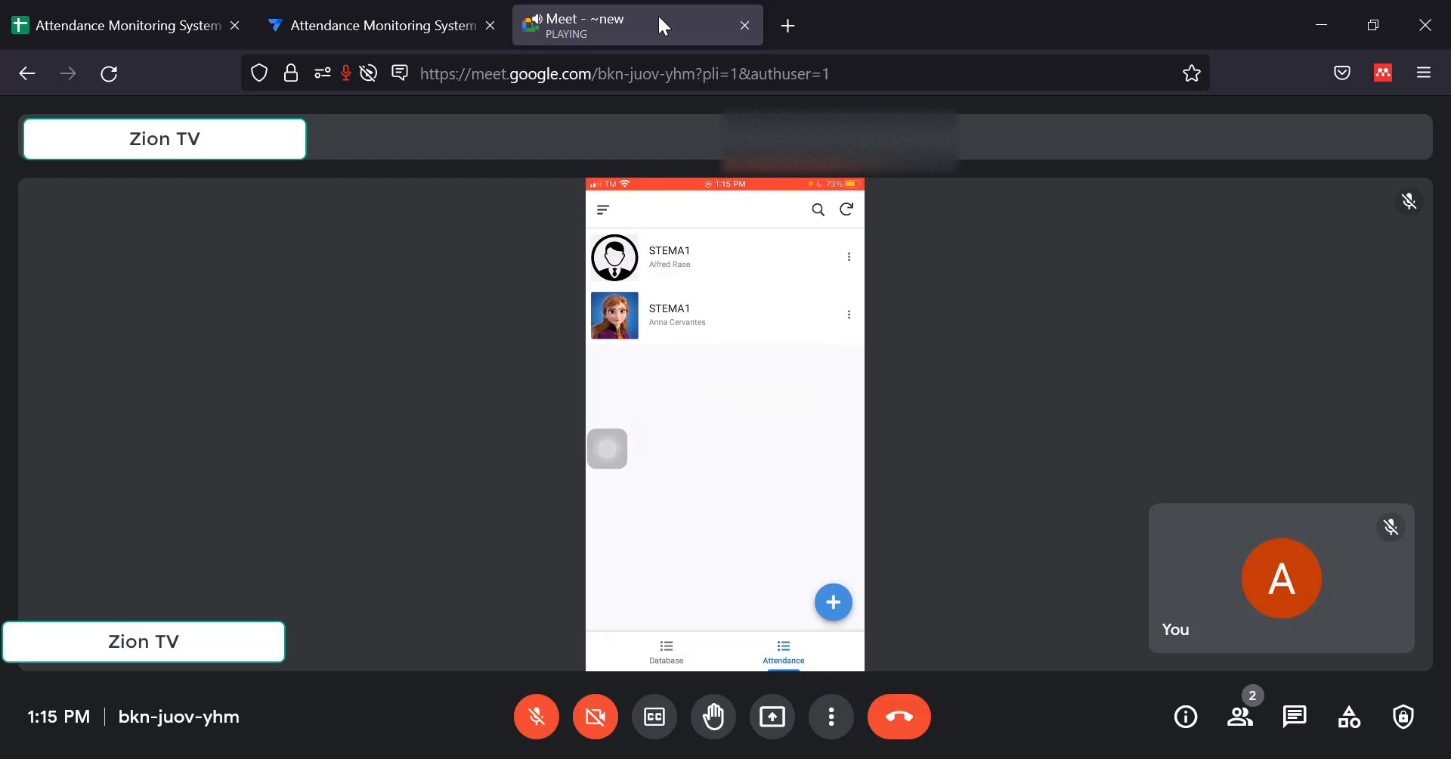
left_click(152, 12)
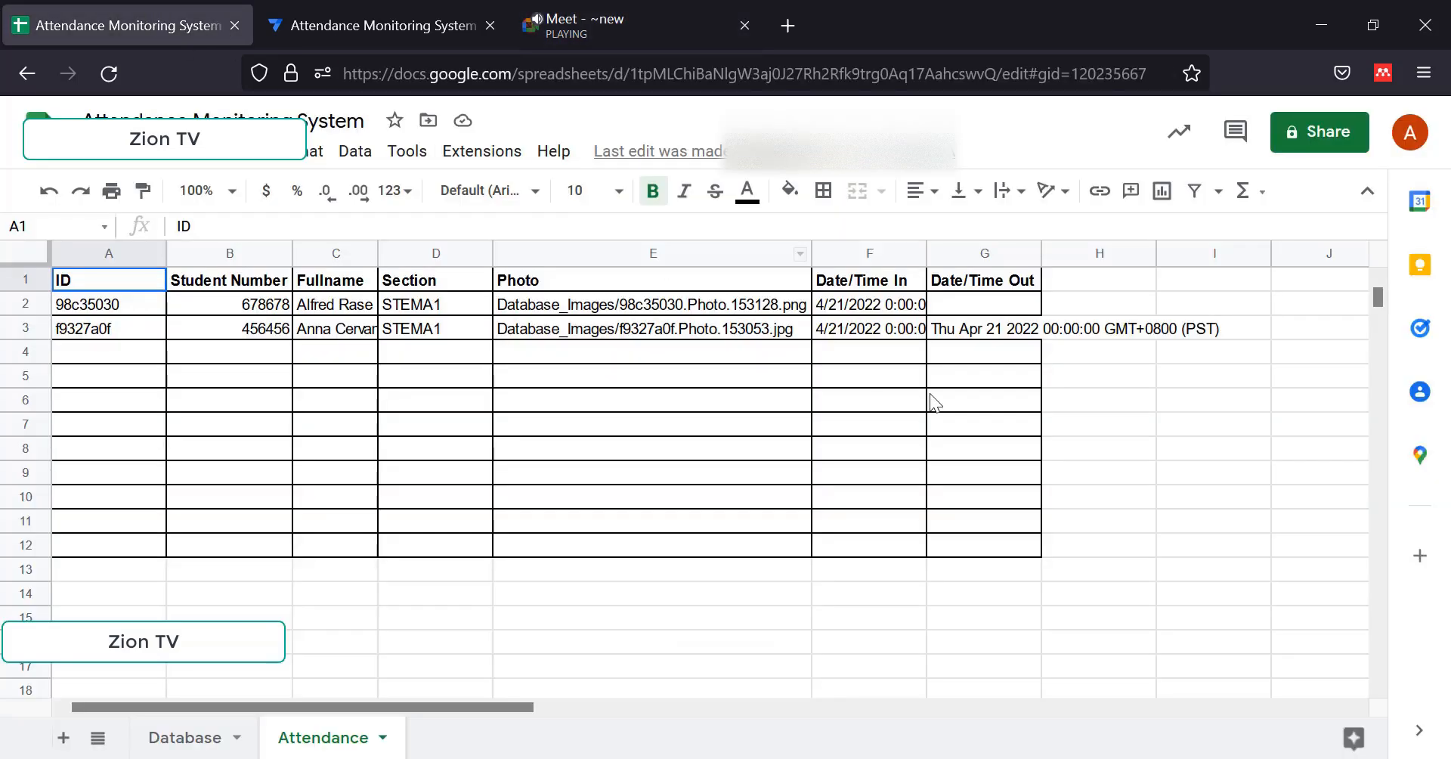